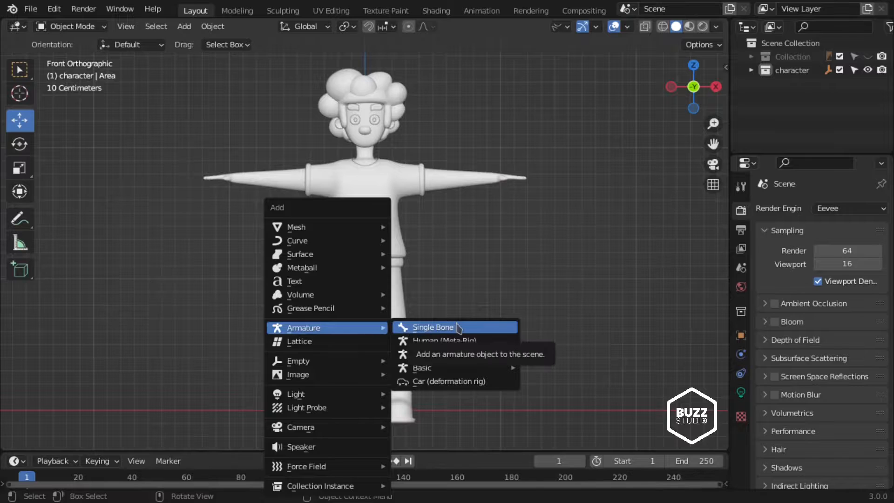
# - Add a single-bone armature to the scene, starting at the floor between the character's feet
pyautogui.click(458, 328)
pyautogui.moveTo(458, 328); pyautogui.dragTo(326, 313, button='middle')
pyautogui.press('KP_1')
pyautogui.scroll(2, 441, 333)
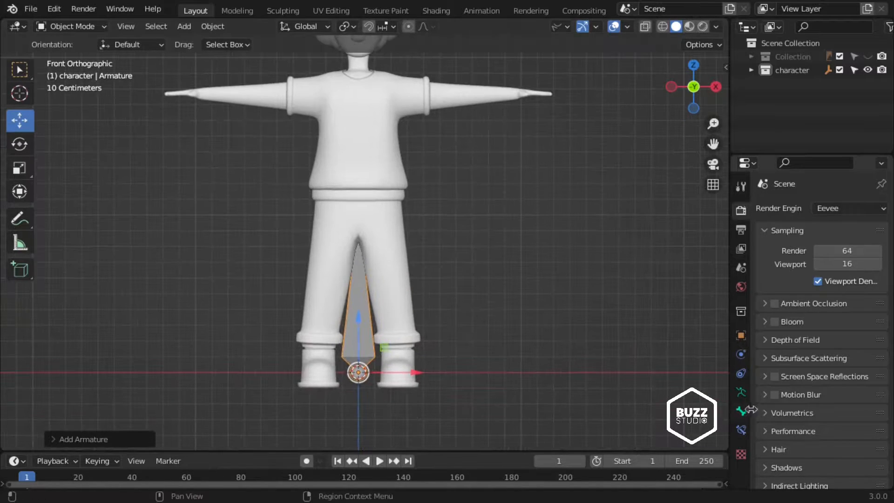
# - Set the armature's viewport display to In Front so the bone draws over the character mesh
pyautogui.click(741, 411)
pyautogui.click(741, 393)
pyautogui.click(792, 405)
pyautogui.scroll(-4, 790, 404)
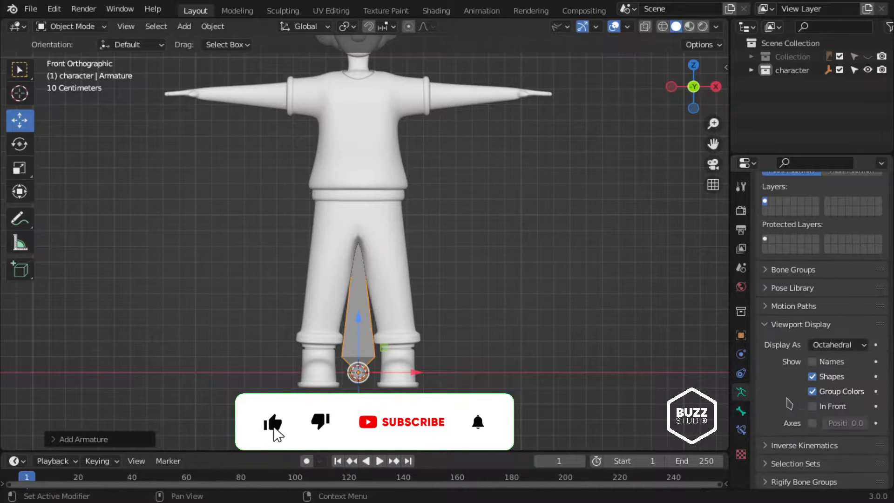
pyautogui.click(813, 406)
pyautogui.moveTo(479, 284); pyautogui.dragTo(193, 251, button='middle')
pyautogui.press('KP_1')
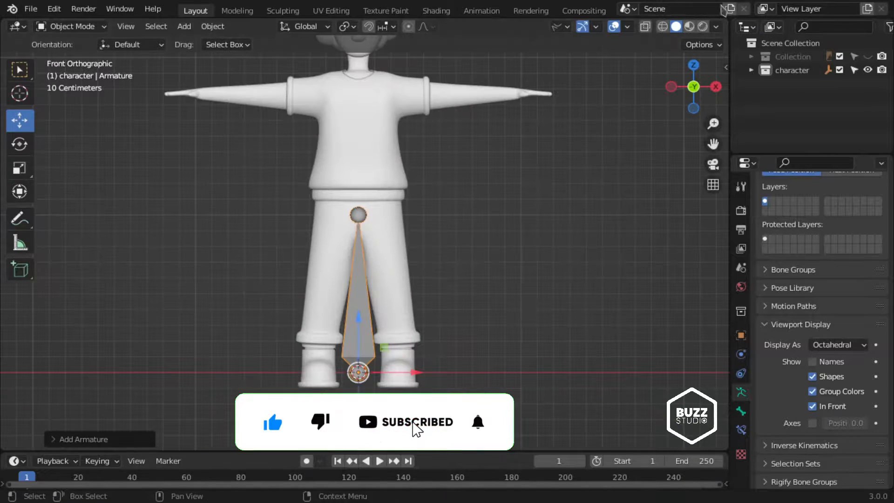
# - Enable X-ray shading and raise the armature along Z until its base sits at the character's crotch
pyautogui.hotkey('alt', 'z')
pyautogui.scroll(2, 473, 188)
pyautogui.keyDown('shift'); pyautogui.moveTo(473, 187); pyautogui.dragTo(421, 344, button='middle'); pyautogui.keyUp('shift')
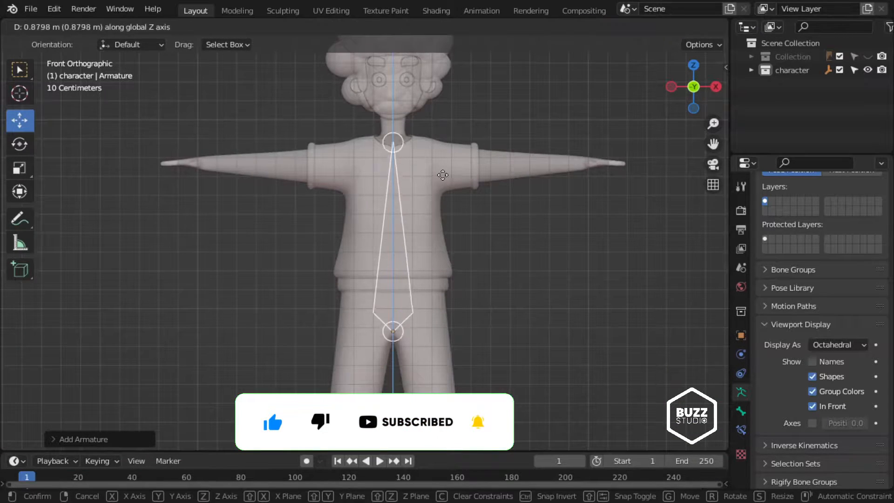
pyautogui.moveTo(523, 287); pyautogui.dragTo(410, 242, button='middle')
pyautogui.keyDown('shift'); pyautogui.scroll(-3, 379, 240); pyautogui.keyUp('shift')
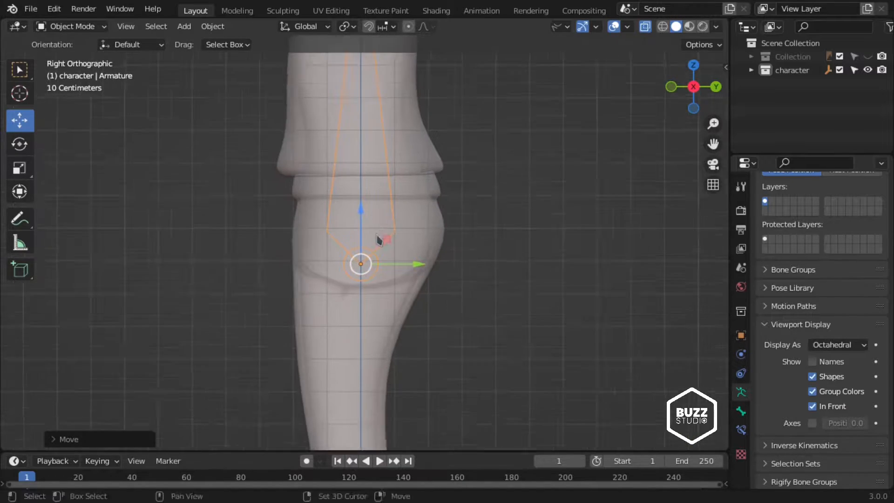
# - Subdivide the bone in Edit Mode and move the new middle joint forward near the waist in side view
pyautogui.press('s')
pyautogui.rightClick(404, 177)
pyautogui.press('Tab')
pyautogui.rightClick(377, 234)
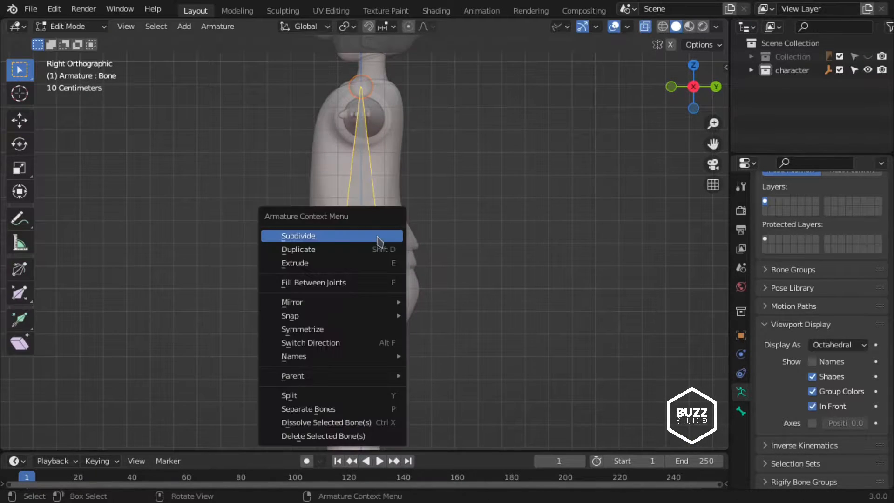
pyautogui.click(376, 235)
pyautogui.press('g')
pyautogui.click(338, 248)
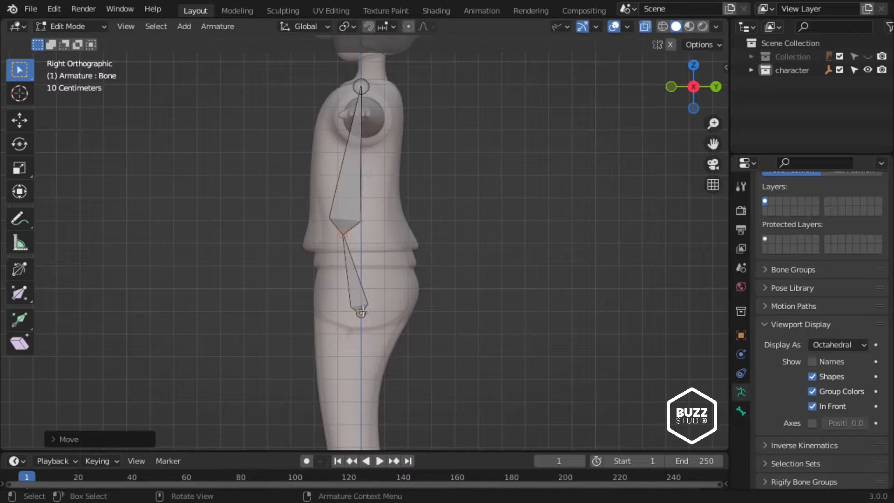
# - Move the whole armature slightly backward along Y in Object Mode to center it in the torso
pyautogui.press('Tab')
pyautogui.moveTo(416, 274); pyautogui.dragTo(422, 274)
pyautogui.click(359, 175)
pyautogui.click(361, 279)
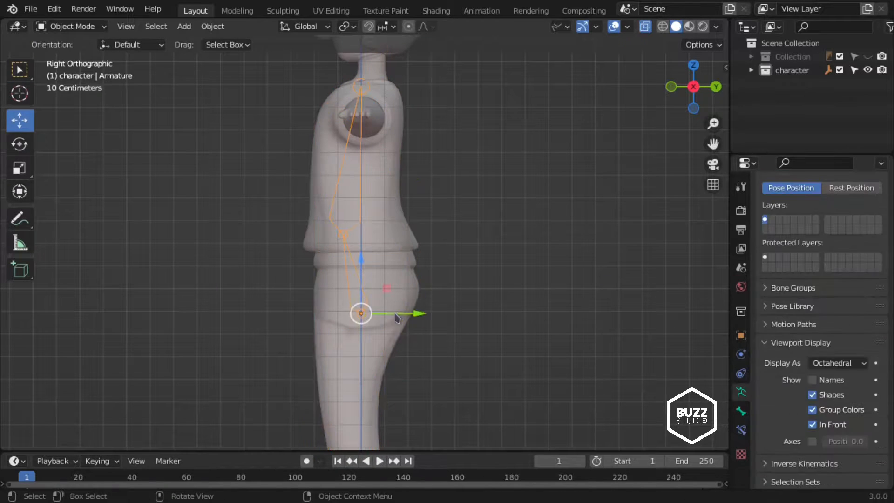
pyautogui.moveTo(405, 308); pyautogui.dragTo(420, 306)
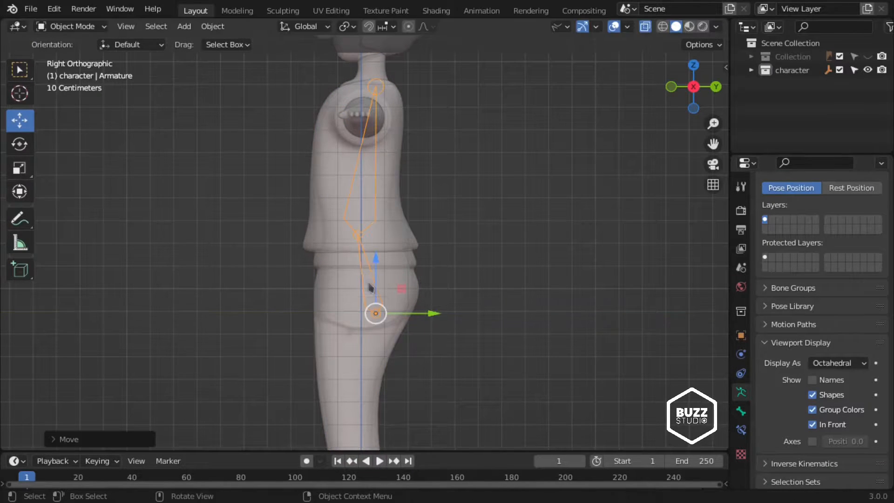
# - Subdivide the upper spine bone in Edit Mode and move its new chest joint slightly forward
pyautogui.press('Tab')
pyautogui.rightClick(312, 190)
pyautogui.click(312, 190)
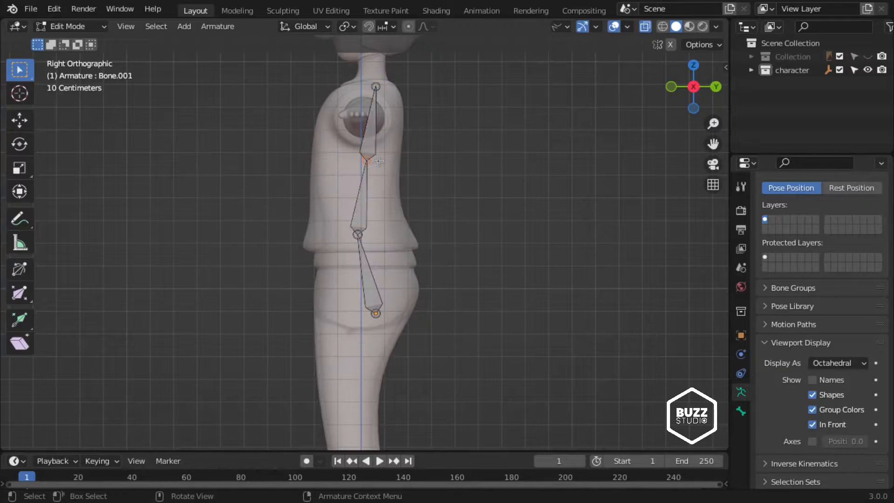
pyautogui.press('g')
pyautogui.click(363, 168)
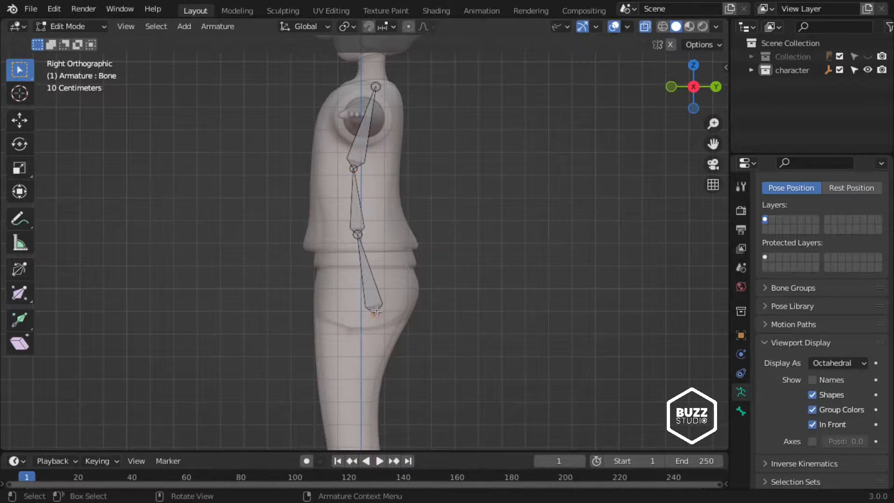
# - Raise the lowest spine joint along Z in front view to sit above the crotch
pyautogui.press('KP_1')
pyautogui.scroll(3, 377, 311)
pyautogui.press('g')
pyautogui.press('z')
pyautogui.click(390, 319)
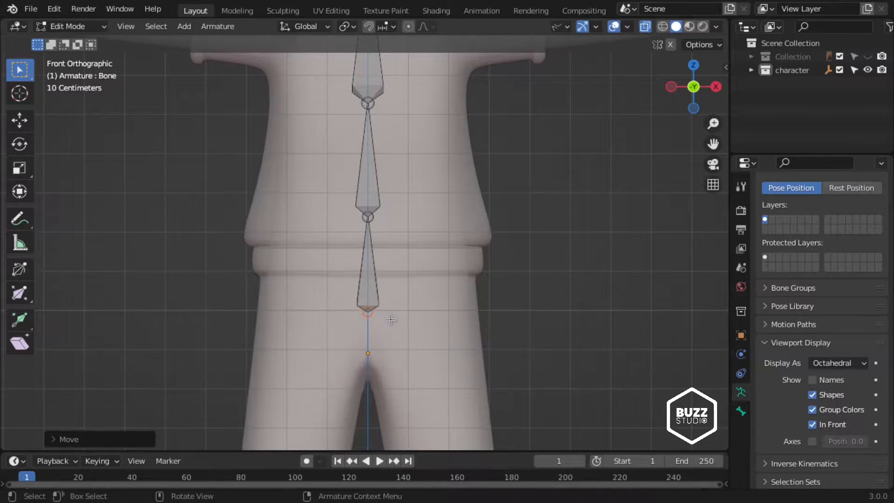
# - Extrude a short pelvis bone downward from the lowest spine joint and shift its tip forward along Y
pyautogui.press('KP_3')
pyautogui.press('e')
pyautogui.click(379, 313)
pyautogui.scroll(2, 408, 311)
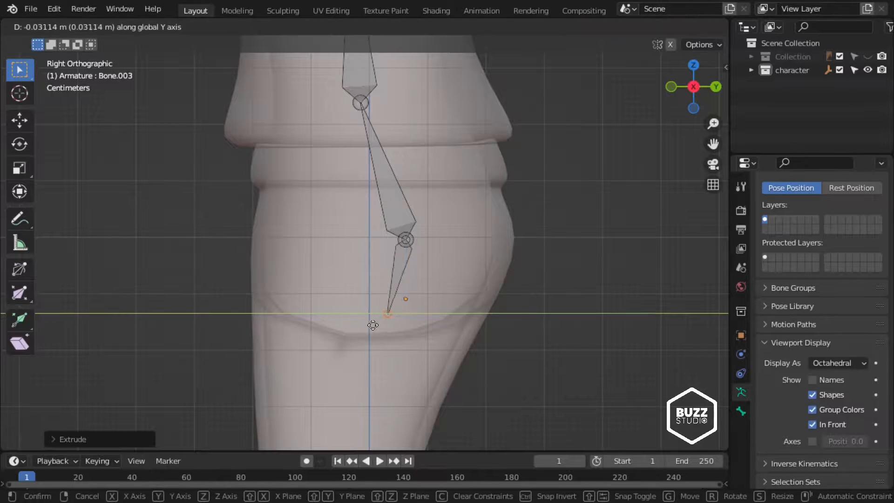
pyautogui.click(371, 304)
# - Extrude a hip bone in front view from the pelvis bone's tip up to the top of the character's left thigh
pyautogui.press('KP_1')
pyautogui.scroll(-3, 379, 334)
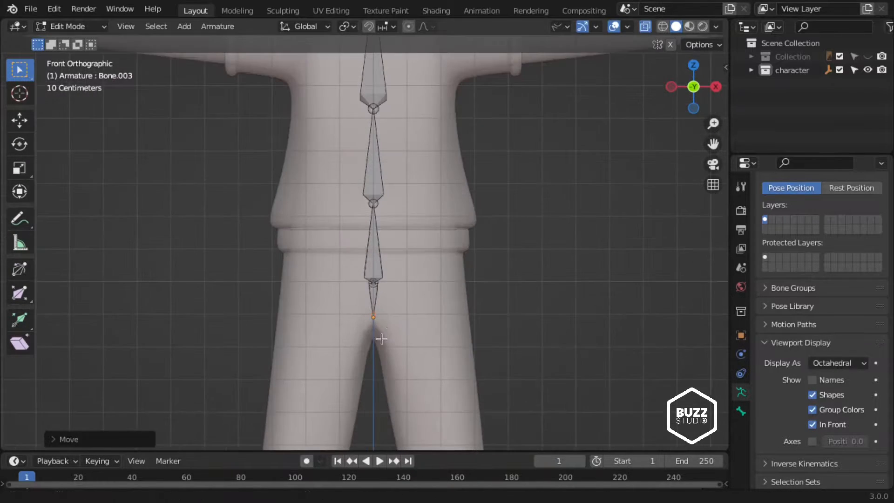
pyautogui.keyDown('shift'); pyautogui.moveTo(379, 335); pyautogui.dragTo(369, 349, button='middle'); pyautogui.keyUp('shift')
pyautogui.press('e')
pyautogui.click(445, 262)
# - Extrude a leg bone from the hip joint down to the ankle inside the character's left foot
pyautogui.keyDown('shift'); pyautogui.moveTo(423, 345); pyautogui.dragTo(430, 179, button='middle'); pyautogui.keyUp('shift')
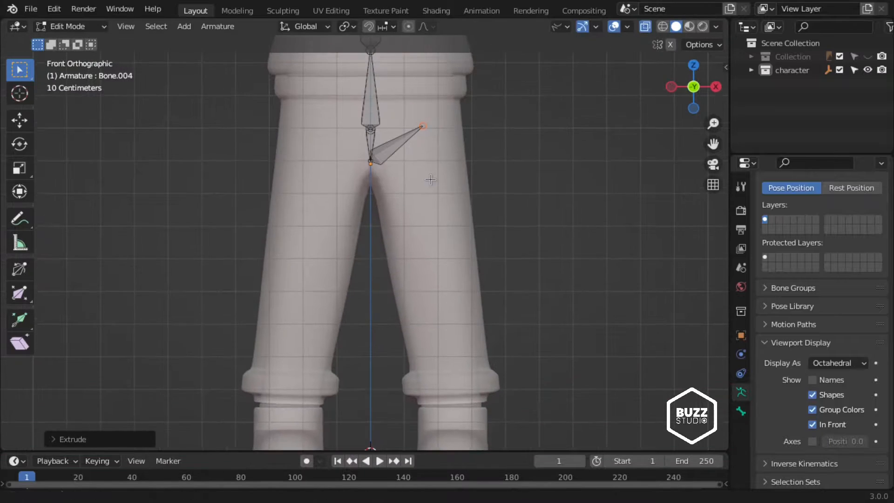
pyautogui.click(483, 109)
pyautogui.keyDown('shift'); pyautogui.moveTo(488, 254); pyautogui.dragTo(486, 167, button='middle'); pyautogui.keyUp('shift')
pyautogui.press('g')
pyautogui.click(436, 281)
pyautogui.press('KP_3')
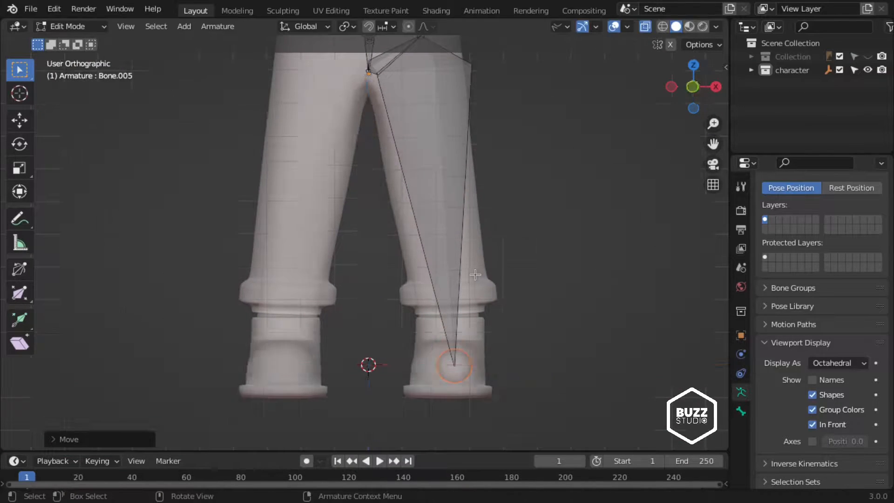
# - Subdivide the leg bone into thigh and shin and move the knee joint slightly forward in side view
pyautogui.click(374, 159)
pyautogui.rightClick(374, 159)
pyautogui.click(374, 159)
pyautogui.scroll(2, 437, 189)
pyautogui.press('g')
pyautogui.click(371, 138)
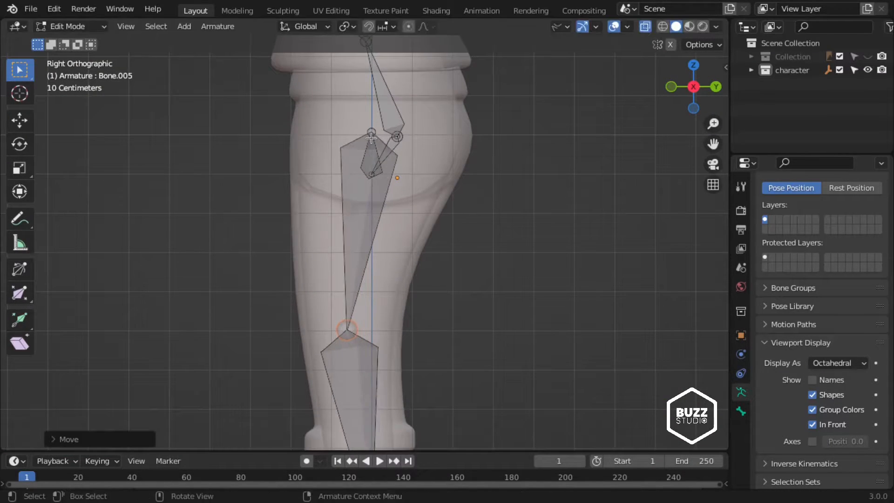
# - Move the hip joint backward in side view to line up with the base of the spine
pyautogui.click(407, 139)
pyautogui.scroll(-4, 406, 139)
pyautogui.moveTo(406, 138); pyautogui.dragTo(613, 166, button='middle')
pyautogui.press('KP_3')
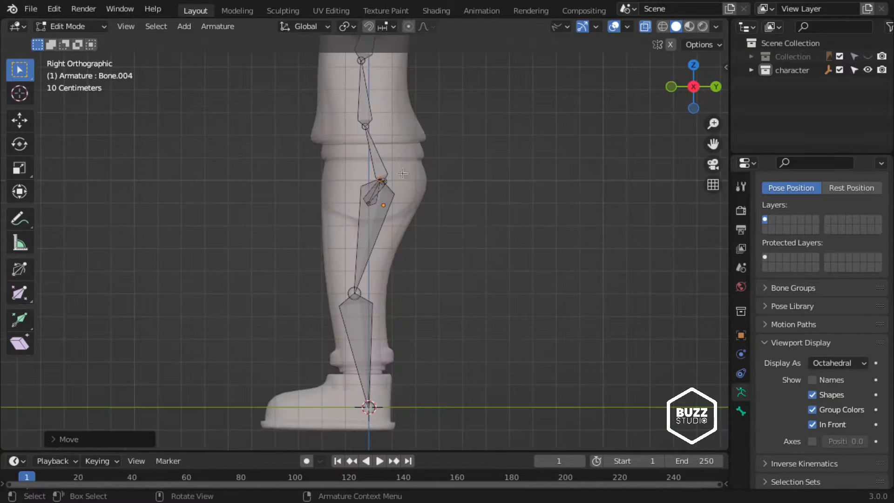
pyautogui.scroll(2, 402, 240)
pyautogui.scroll(-3, 402, 239)
pyautogui.press('KP_1')
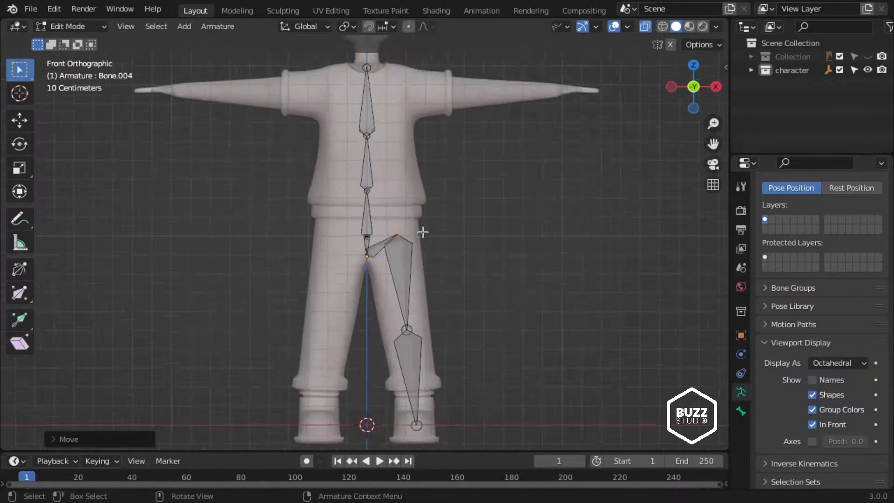
# - Extrude a foot bone in side view from the ankle joint forward to the ball of the foot
pyautogui.scroll(4, 346, 251)
pyautogui.click(280, 214)
pyautogui.keyDown('shift'); pyautogui.moveTo(346, 251); pyautogui.dragTo(393, 160, button='middle'); pyautogui.keyUp('shift')
pyautogui.scroll(-3, 363, 298)
pyautogui.click(387, 365)
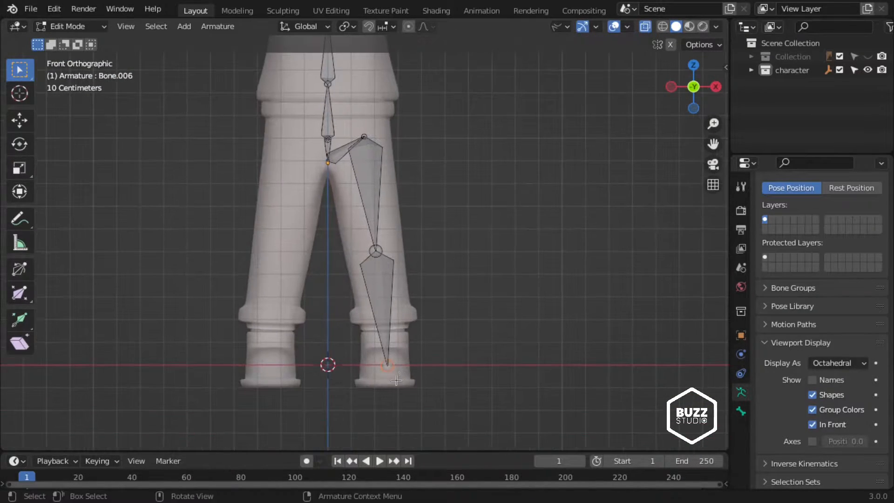
pyautogui.press('KP_3')
pyautogui.scroll(3, 388, 361)
pyautogui.keyDown('shift'); pyautogui.moveTo(393, 359); pyautogui.dragTo(419, 196, button='middle'); pyautogui.keyUp('shift')
pyautogui.scroll(3, 371, 234)
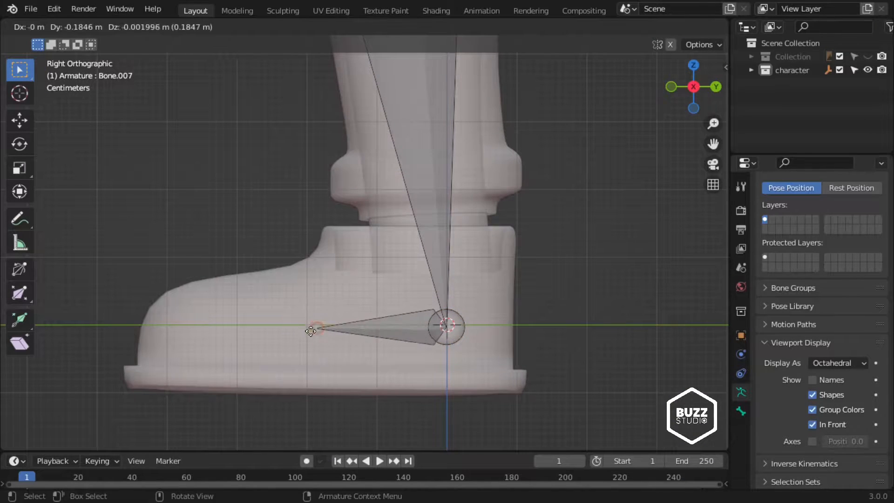
# - Raise the ankle joint along Z and extrude a toe bone from the foot bone to the shoe's tip
pyautogui.press('g')
pyautogui.press('z')
pyautogui.click(446, 292)
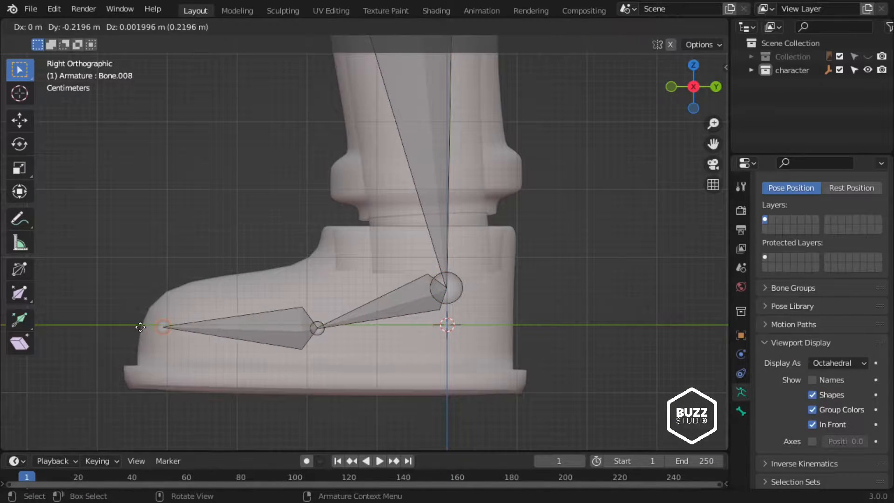
pyautogui.click(137, 328)
pyautogui.scroll(-7, 145, 298)
pyautogui.moveTo(157, 219); pyautogui.dragTo(260, 251, button='middle')
pyautogui.press('KP_3')
pyautogui.scroll(5, 427, 266)
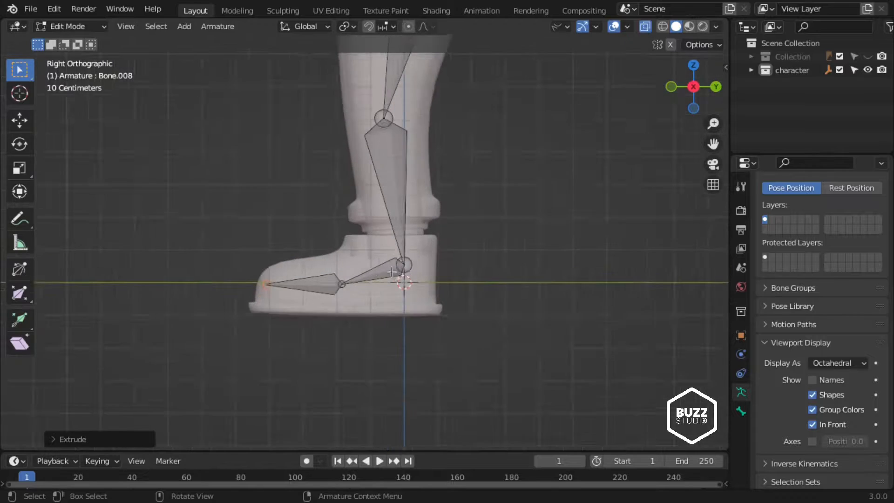
# - Extrude a shoulder bone in front view from the uppermost spine joint to the character's left shoulder
pyautogui.click(422, 275)
pyautogui.press('KP_1')
pyautogui.scroll(-8, 308, 242)
pyautogui.keyDown('shift'); pyautogui.moveTo(333, 223); pyautogui.dragTo(347, 336, button='middle'); pyautogui.keyUp('shift')
pyautogui.scroll(8, 354, 260)
pyautogui.click(349, 327)
pyautogui.keyDown('shift'); pyautogui.moveTo(261, 252); pyautogui.dragTo(340, 262, button='middle'); pyautogui.keyUp('shift')
pyautogui.click(543, 395)
pyautogui.keyDown('shift'); pyautogui.moveTo(544, 363); pyautogui.dragTo(297, 294, button='middle'); pyautogui.keyUp('shift')
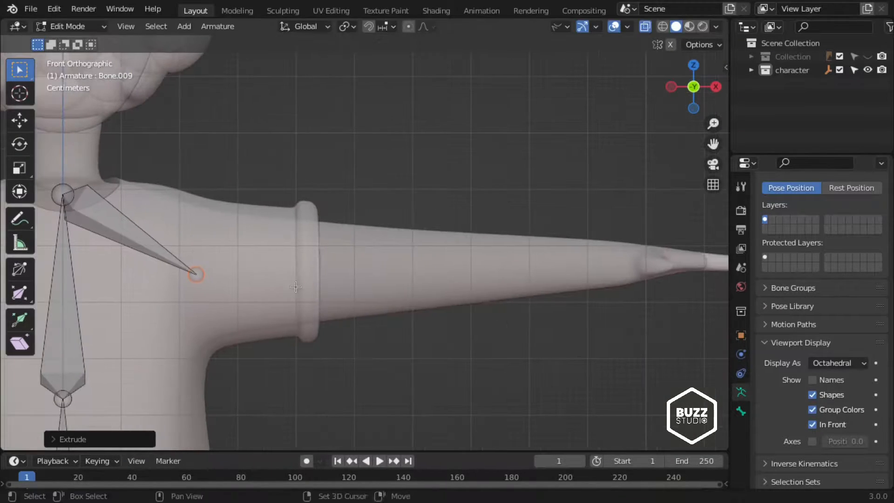
# - Build upper arm and forearm bones from the shoulder joint to the wrist and reposition the elbow in top view
pyautogui.press('e')
pyautogui.click(724, 281)
pyautogui.press('KP_7')
pyautogui.keyDown('shift'); pyautogui.moveTo(637, 154); pyautogui.dragTo(473, 198, button='middle'); pyautogui.keyUp('shift')
pyautogui.press('g')
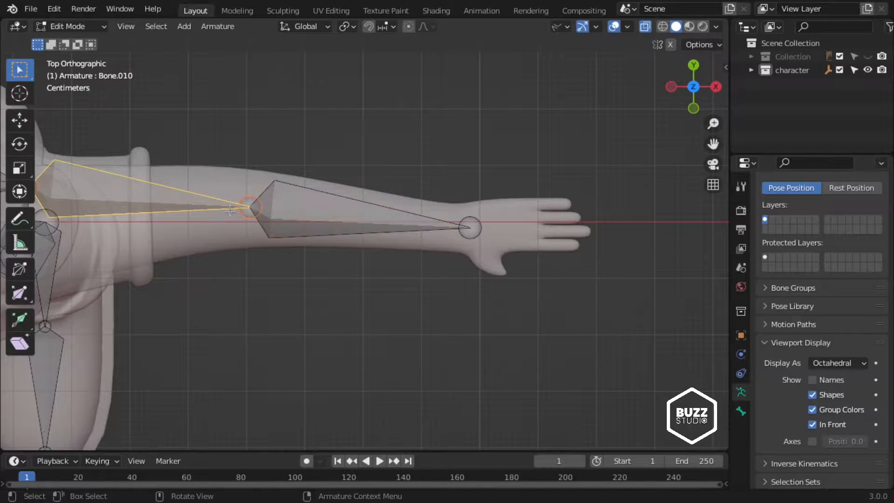
pyautogui.click(275, 196)
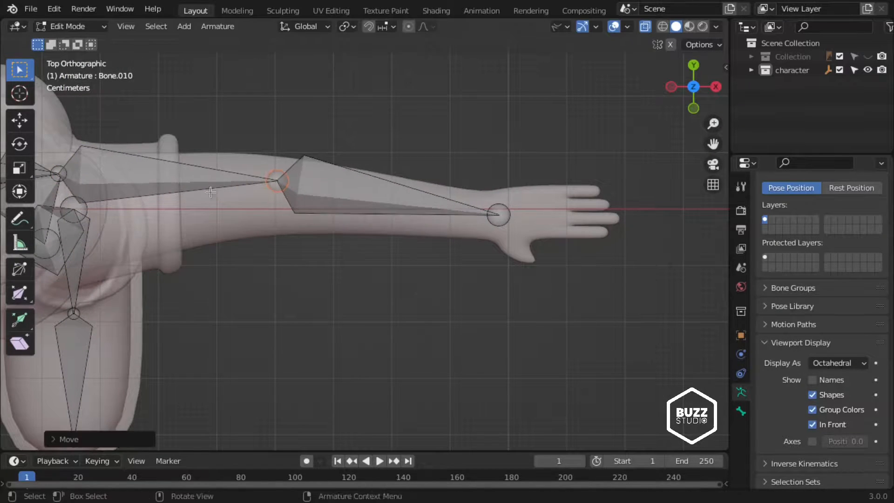
# - Move the shoulder joint forward in top view and adjust the elbow joint to follow the arm's shape
pyautogui.keyDown('shift'); pyautogui.moveTo(211, 192); pyautogui.dragTo(398, 176, button='middle'); pyautogui.keyUp('shift')
pyautogui.click(249, 157)
pyautogui.press('g')
pyautogui.click(249, 202)
pyautogui.keyDown('shift'); pyautogui.moveTo(682, 196); pyautogui.dragTo(595, 212, button='middle'); pyautogui.keyUp('shift')
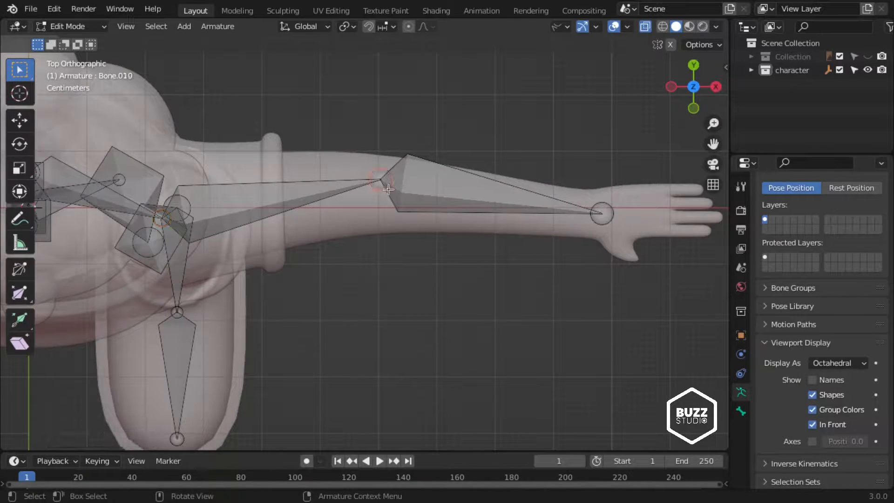
pyautogui.press('g')
pyautogui.click(389, 194)
pyautogui.moveTo(389, 195); pyautogui.dragTo(415, 323, button='middle')
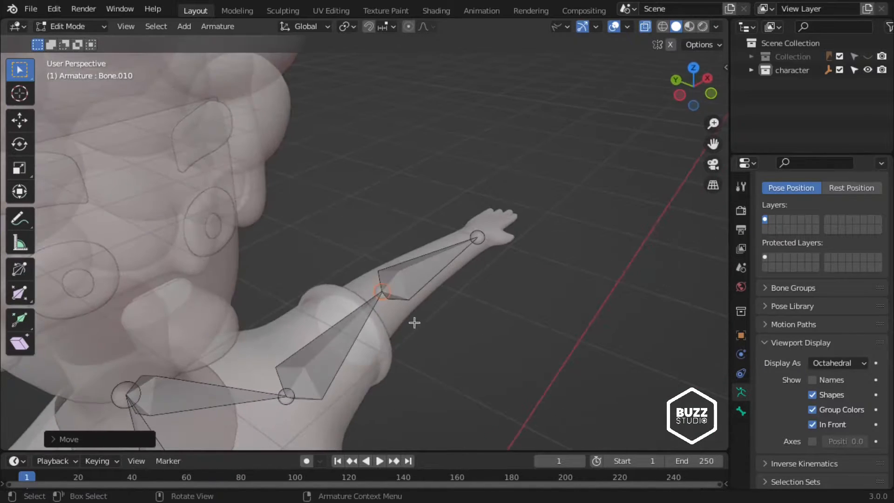
# - Extrude a hand bone from the wrist, slide the wrist joint along X toward the forearm and shorten the hand bone
pyautogui.press('KP_7')
pyautogui.keyDown('shift'); pyautogui.moveTo(478, 194); pyautogui.dragTo(286, 218, button='middle'); pyautogui.keyUp('shift')
pyautogui.scroll(8, 279, 228)
pyautogui.keyDown('shift'); pyautogui.moveTo(259, 247); pyautogui.dragTo(276, 193, button='middle'); pyautogui.keyUp('shift')
pyautogui.click(276, 194)
pyautogui.press('Tab')
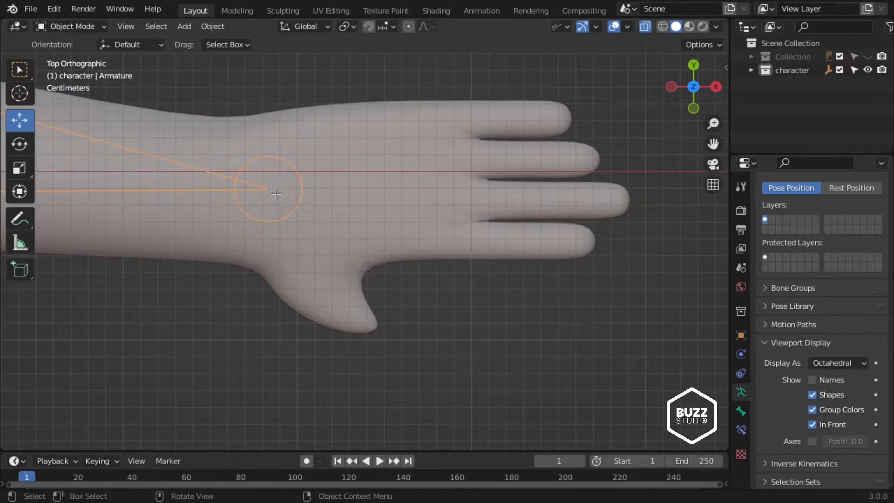
pyautogui.press('Tab')
pyautogui.press('g')
pyautogui.press('x')
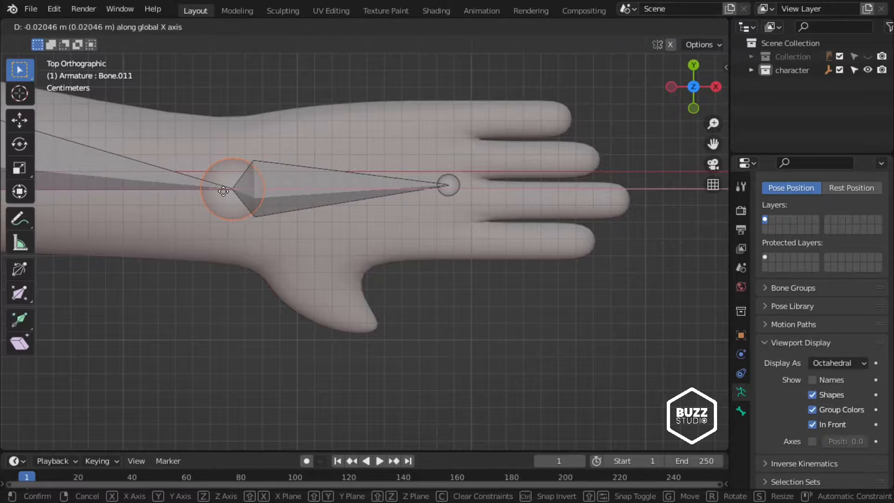
pyautogui.click(358, 190)
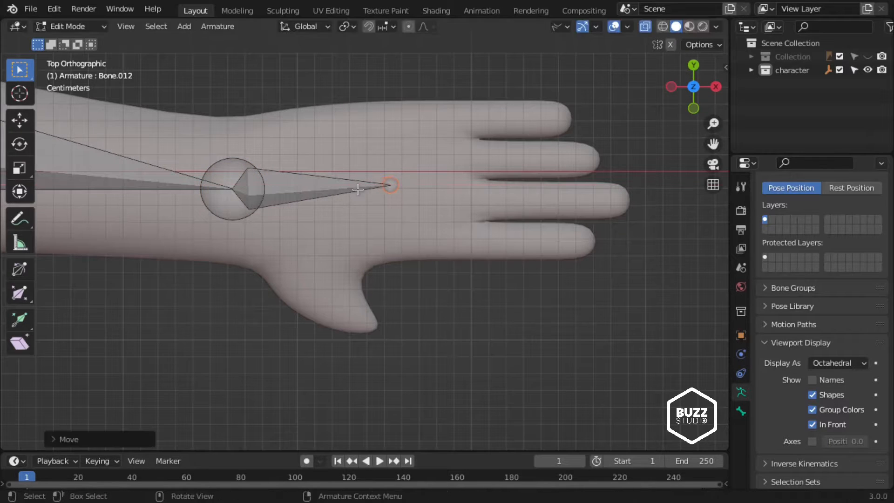
# - Extrude a bone from the hand bone's end to the thumb base and add two bones along the thumb
pyautogui.click(316, 250)
pyautogui.press('g')
pyautogui.click(303, 261)
pyautogui.click(322, 280)
pyautogui.rightClick(321, 279)
pyautogui.click(321, 279)
# - Adjust the joint height in front view so the hand bones sit inside the hand mesh
pyautogui.click(391, 185)
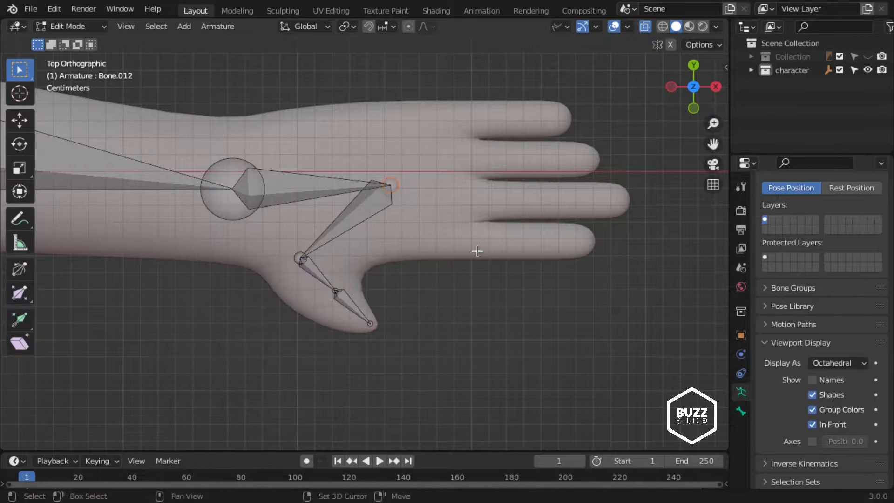
pyautogui.press('KP_1')
pyautogui.moveTo(300, 378); pyautogui.dragTo(415, 328, button='middle')
pyautogui.click(412, 262)
pyautogui.press('g')
pyautogui.click(404, 289)
pyautogui.press('KP_7')
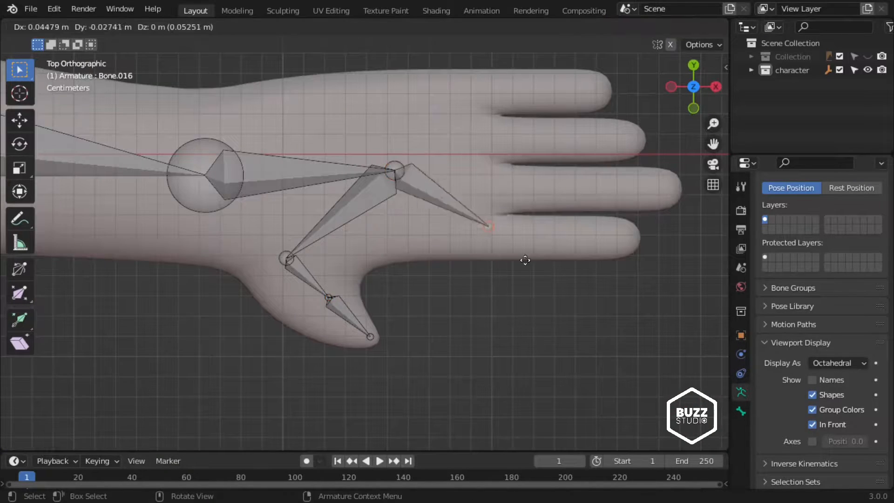
# - Extrude four palm bones from the hand bone's end toward the bases of the four fingers
pyautogui.keyDown('shift'); pyautogui.moveTo(450, 163); pyautogui.dragTo(385, 184, button='middle'); pyautogui.keyUp('shift')
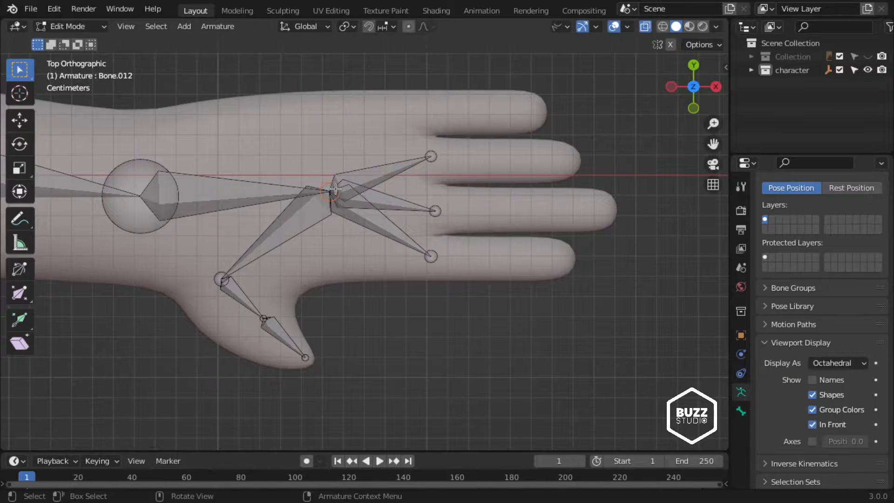
pyautogui.click(430, 107)
pyautogui.scroll(-2, 413, 303)
pyautogui.scroll(6, 354, 311)
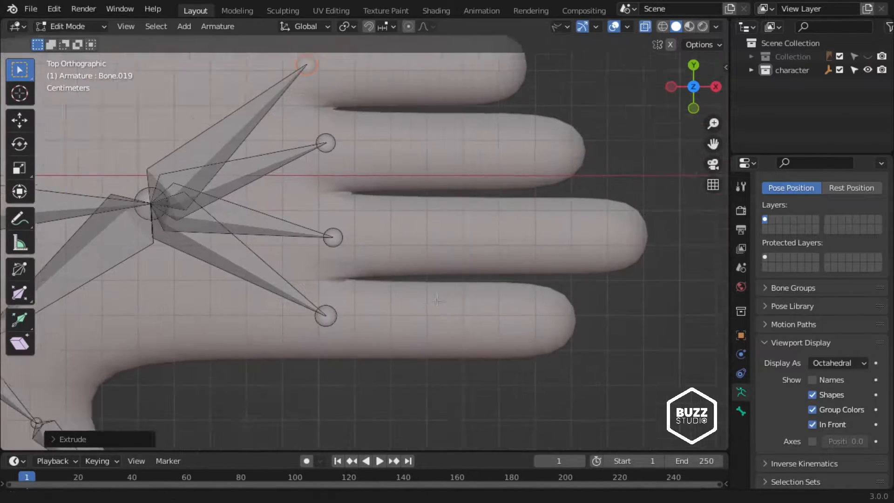
# - Extrude one bone along each of the four fingers, from the palm bone's end to the fingertip
pyautogui.click(353, 312)
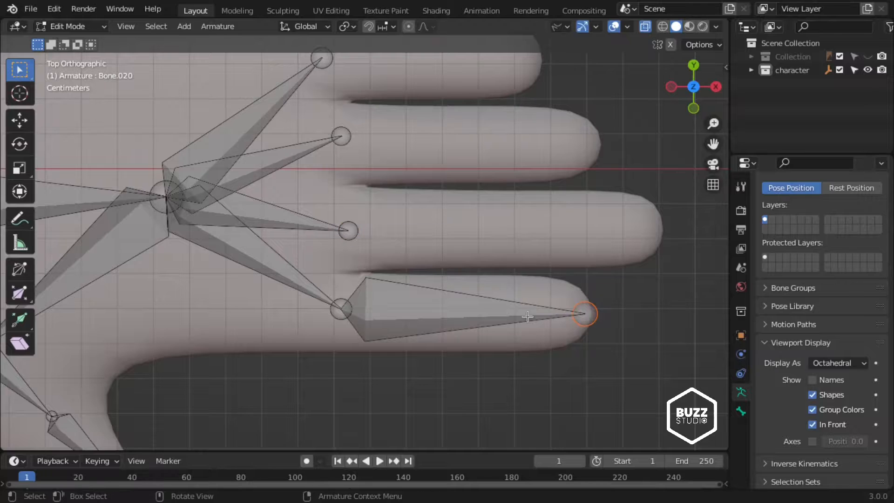
pyautogui.press('e')
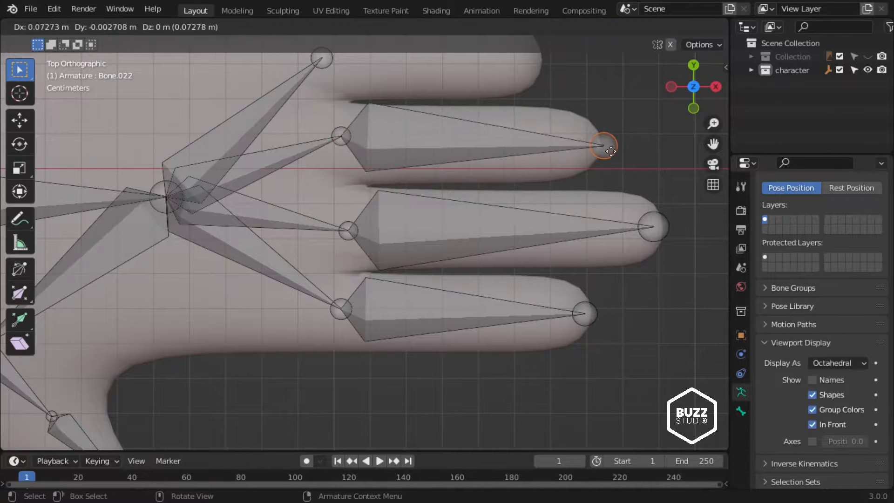
pyautogui.click(610, 150)
pyautogui.keyDown('shift'); pyautogui.moveTo(402, 103); pyautogui.dragTo(400, 214, button='middle'); pyautogui.keyUp('shift')
pyautogui.click(328, 177)
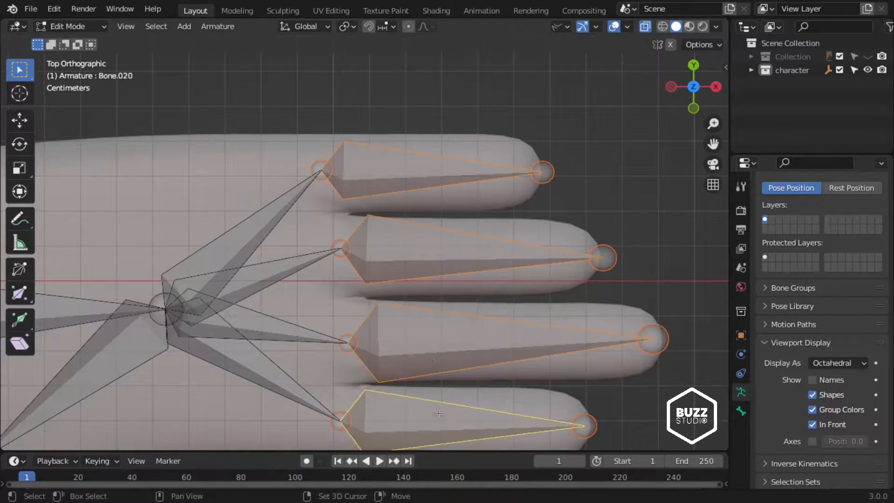
# - Subdivide the four selected finger bones into three segments each
pyautogui.scroll(-3, 439, 413)
pyautogui.rightClick(372, 286)
pyautogui.click(372, 285)
pyautogui.click(453, 395)
pyautogui.scroll(2, 466, 298)
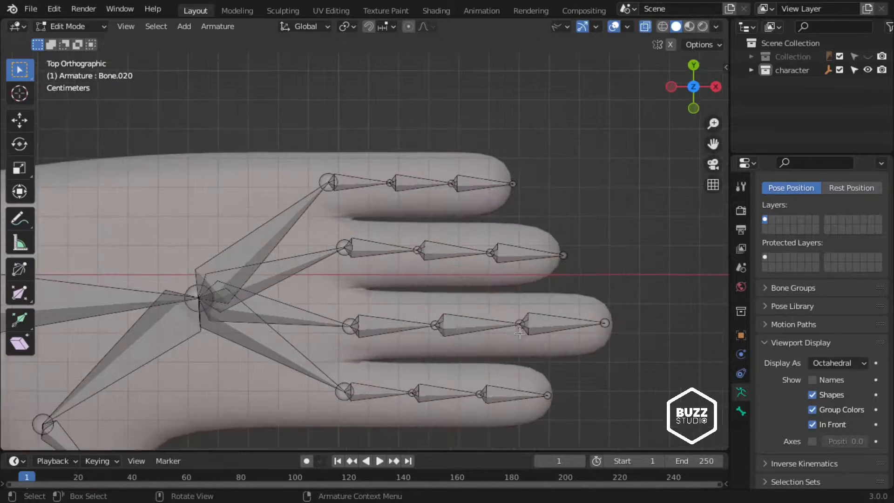
# - Move the end joints of the finger bones outward, slightly past the fingertips
pyautogui.keyDown('shift'); pyautogui.moveTo(475, 181); pyautogui.dragTo(355, 177, button='middle'); pyautogui.keyUp('shift')
pyautogui.click(462, 255)
pyautogui.click(486, 320)
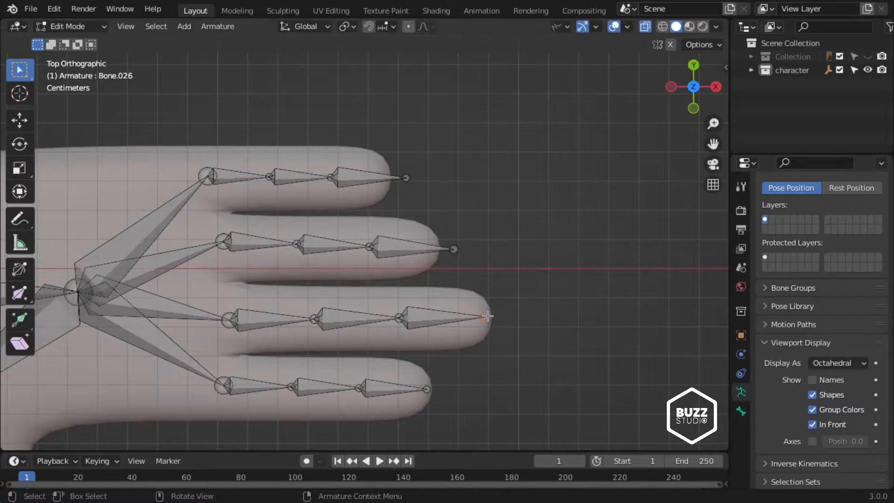
pyautogui.press('g')
pyautogui.click(506, 319)
pyautogui.click(428, 392)
pyautogui.press('g')
pyautogui.click(445, 393)
# - Box-select the finger bones in front view and raise them along Z toward the middle of the finger meshes
pyautogui.press('KP_1')
pyautogui.scroll(2, 393, 304)
pyautogui.moveTo(393, 304); pyautogui.dragTo(413, 266, button='middle')
pyautogui.press('KP_3')
pyautogui.press('KP_1')
pyautogui.moveTo(287, 228); pyautogui.dragTo(613, 379)
pyautogui.press('KP_7')
pyautogui.press('KP_1')
pyautogui.scroll(1, 442, 314)
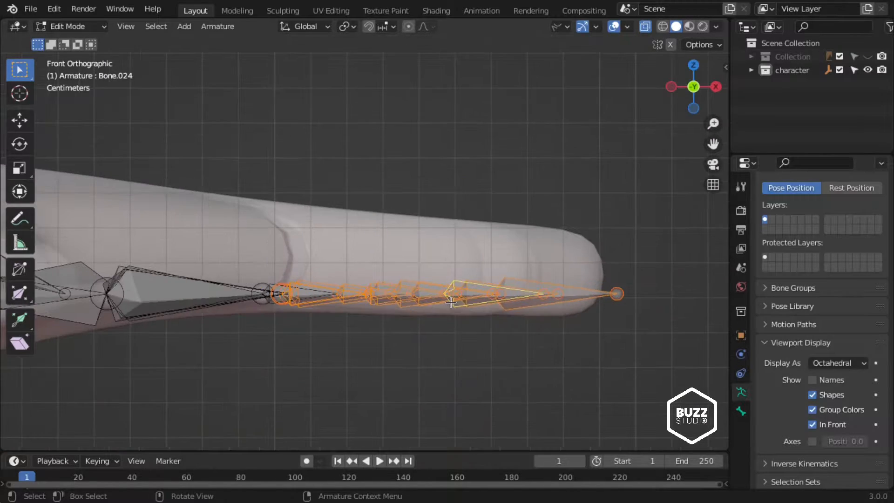
pyautogui.press('g')
pyautogui.press('z')
pyautogui.click(446, 277)
# - Add the little finger's base bone to the selection and raise the finger bones 0.009666 m along Z
pyautogui.moveTo(447, 277); pyautogui.dragTo(616, 313, button='middle')
pyautogui.moveTo(616, 313); pyautogui.dragTo(652, 261, button='middle')
pyautogui.keyDown('shift'); pyautogui.moveTo(652, 260); pyautogui.dragTo(535, 224, button='middle'); pyautogui.keyUp('shift')
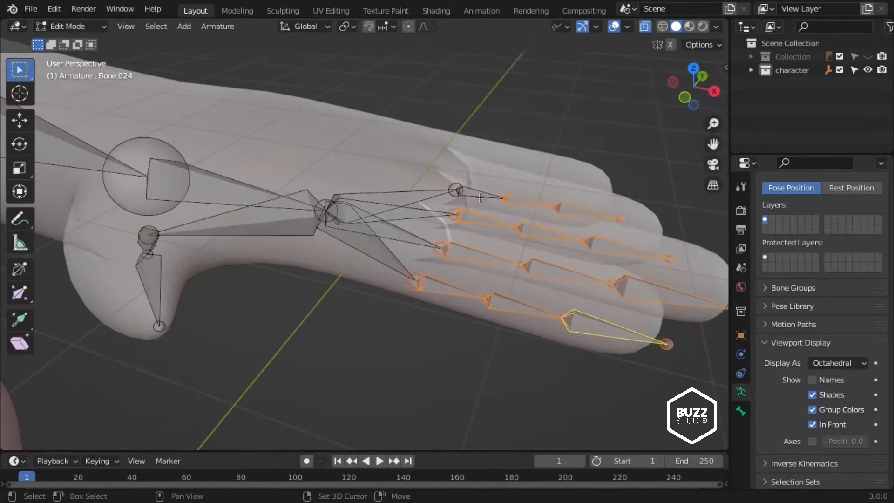
pyautogui.keyDown('shift'); pyautogui.click(476, 193); pyautogui.keyUp('shift')
pyautogui.press('g')
pyautogui.moveTo(495, 271); pyautogui.dragTo(544, 205, button='middle')
pyautogui.press('z')
pyautogui.click(505, 238)
pyautogui.press('KP_1')
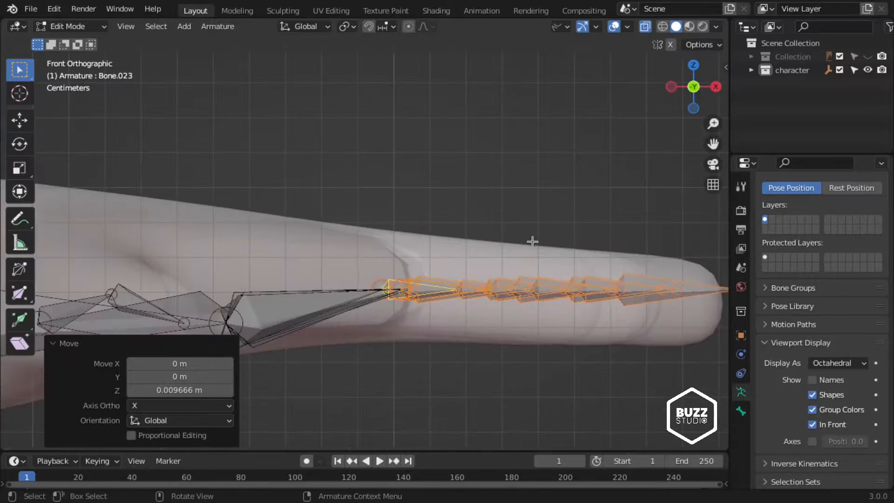
# - Adjust the height of the index finger's middle and end bones along Z in front view
pyautogui.scroll(-1, 531, 240)
pyautogui.moveTo(531, 239); pyautogui.dragTo(603, 289, button='middle')
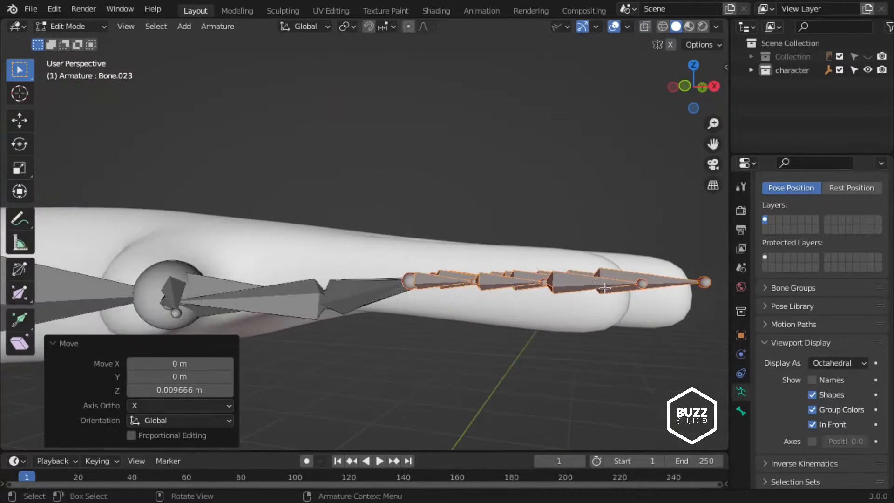
pyautogui.press('KP_1')
pyautogui.click(504, 284)
pyautogui.press('g')
pyautogui.press('z')
pyautogui.click(517, 277)
pyautogui.click(573, 281)
pyautogui.press('g')
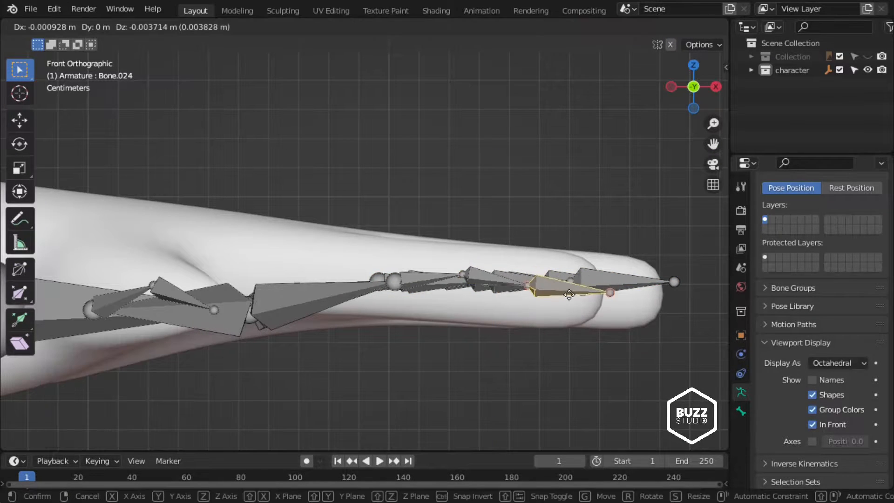
pyautogui.press('z')
pyautogui.click(605, 271)
# - Select bones in the neighbouring fingers and raise them together along Z in front view
pyautogui.moveTo(627, 274); pyautogui.dragTo(363, 331, button='middle')
pyautogui.click(459, 268)
pyautogui.scroll(1, 540, 330)
pyautogui.scroll(-2, 422, 368)
pyautogui.keyDown('shift'); pyautogui.click(425, 377); pyautogui.keyUp('shift')
pyautogui.press('KP_1')
pyautogui.scroll(2, 496, 329)
pyautogui.scroll(2, 363, 335)
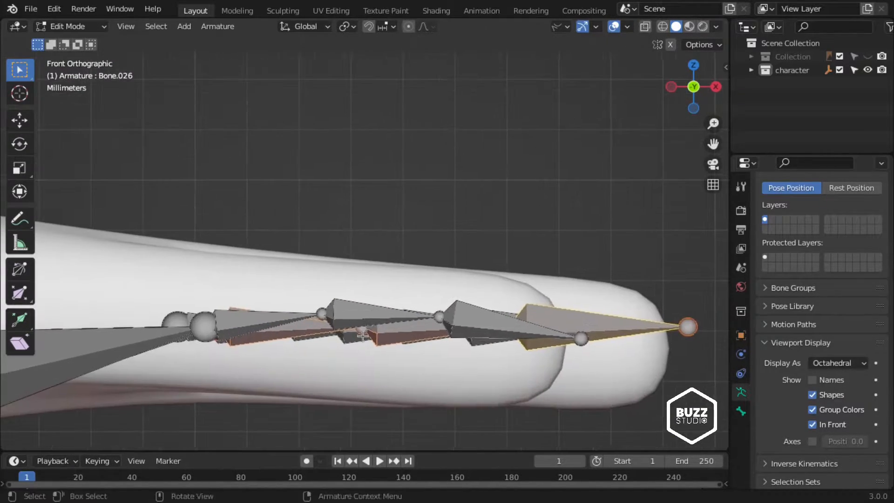
pyautogui.press('g')
pyautogui.press('z')
pyautogui.click(363, 321)
# - Lower the middle finger's end bone 0.004678 m along Z and move its tip joint down
pyautogui.scroll(-2, 466, 261)
pyautogui.moveTo(515, 242); pyautogui.dragTo(440, 236, button='middle')
pyautogui.click(570, 272)
pyautogui.press('g')
pyautogui.press('z')
pyautogui.click(568, 290)
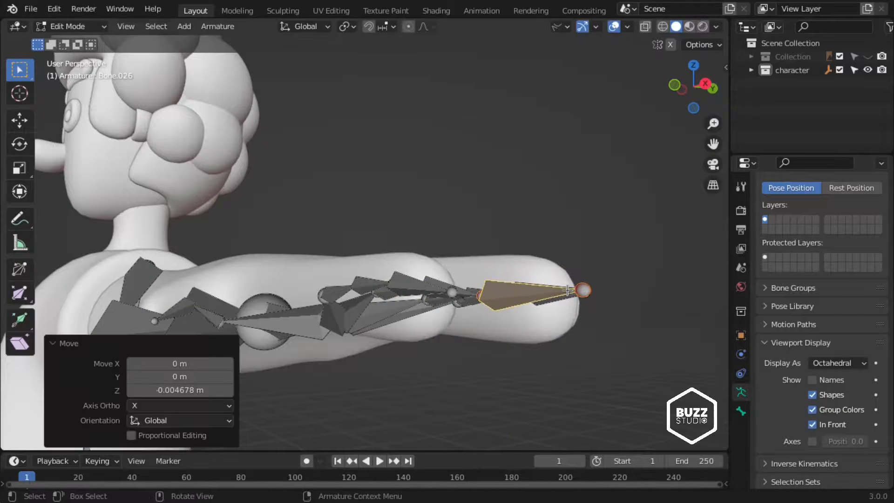
pyautogui.click(582, 290)
pyautogui.press('g')
pyautogui.click(580, 308)
# - Adjust the ring and little finger bone heights along Z, raising the little finger's middle bone 0.004838 m
pyautogui.moveTo(577, 308); pyautogui.dragTo(372, 284, button='middle')
pyautogui.click(421, 328)
pyautogui.press('g')
pyautogui.press('z')
pyautogui.click(418, 319)
pyautogui.click(343, 294)
pyautogui.press('g')
pyautogui.press('z')
pyautogui.click(367, 339)
pyautogui.moveTo(368, 340); pyautogui.dragTo(419, 303, button='middle')
pyautogui.click(357, 301)
pyautogui.click(358, 290)
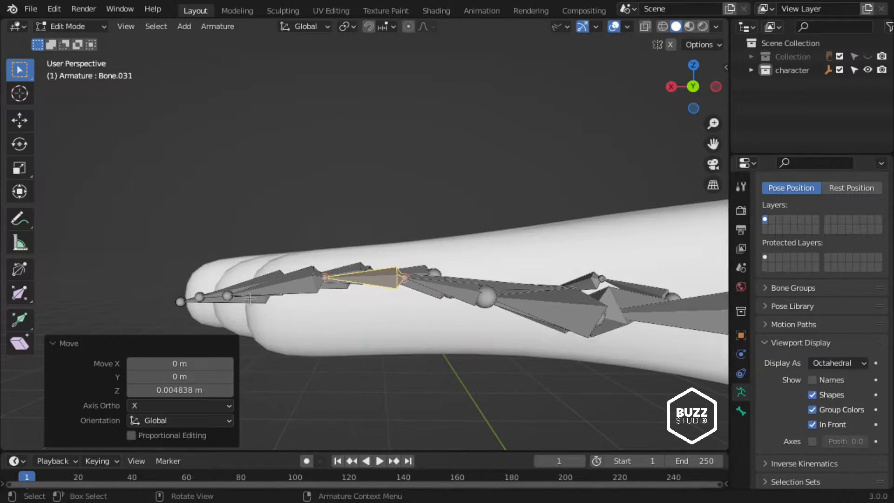
# - Raise the joint where the palm bones meet the hand bone along Z
pyautogui.scroll(-5, 272, 255)
pyautogui.moveTo(272, 256); pyautogui.dragTo(508, 222, button='middle')
pyautogui.scroll(5, 483, 224)
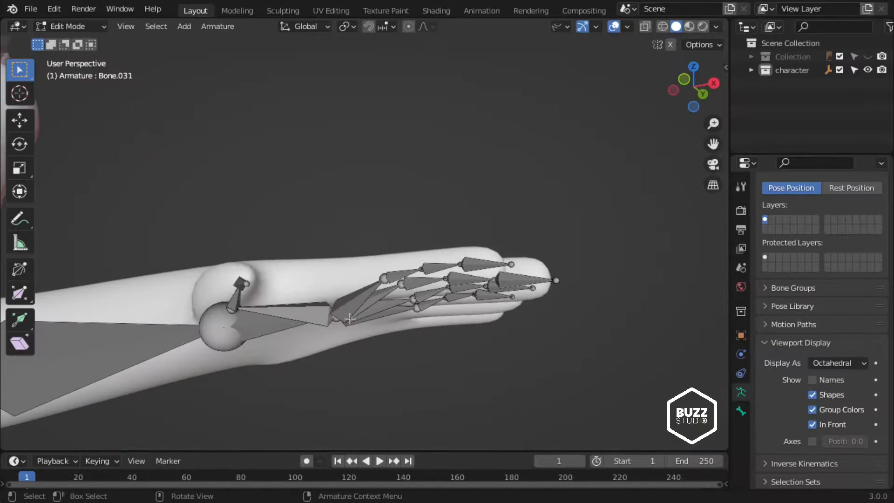
pyautogui.click(343, 320)
pyautogui.moveTo(344, 321); pyautogui.dragTo(372, 352, button='middle')
pyautogui.scroll(3, 335, 298)
pyautogui.keyDown('shift'); pyautogui.moveTo(310, 289); pyautogui.dragTo(356, 384, button='middle'); pyautogui.keyUp('shift')
pyautogui.press('g')
pyautogui.press('z')
pyautogui.click(353, 345)
# - Extrude a neck bone from the top of the spine and a head bone about 0.4168 m upward from it
pyautogui.click(347, 254)
pyautogui.scroll(-5, 347, 254)
pyautogui.moveTo(347, 254); pyautogui.dragTo(415, 216, button='middle')
pyautogui.press('KP_1')
pyautogui.scroll(-4, 281, 274)
pyautogui.keyDown('shift'); pyautogui.moveTo(281, 273); pyautogui.dragTo(567, 421, button='middle'); pyautogui.keyUp('shift')
pyautogui.keyDown('shift'); pyautogui.moveTo(356, 334); pyautogui.dragTo(382, 244, button='middle'); pyautogui.keyUp('shift')
pyautogui.scroll(5, 381, 244)
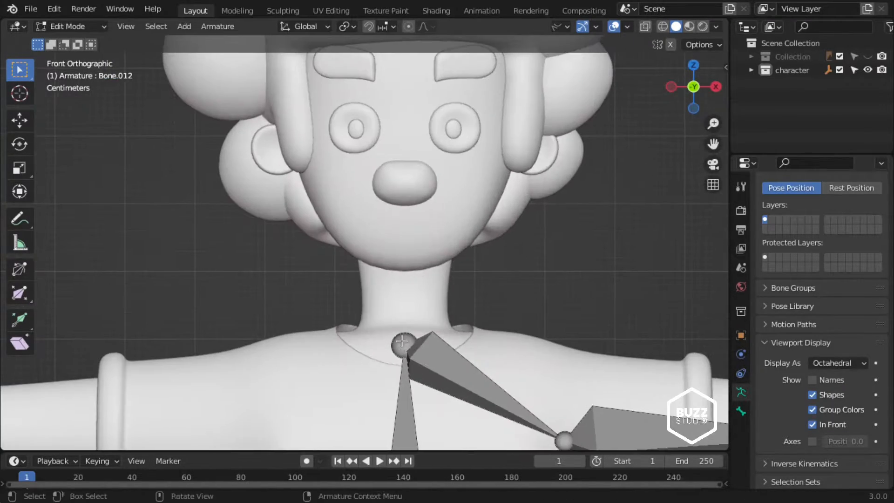
pyautogui.click(405, 345)
pyautogui.scroll(2, 477, 335)
pyautogui.hotkey('shift', 'z')
pyautogui.scroll(-2, 477, 336)
pyautogui.keyDown('shift'); pyautogui.moveTo(458, 219); pyautogui.dragTo(446, 331, button='middle'); pyautogui.keyUp('shift')
pyautogui.click(447, 217)
pyautogui.hotkey('shift', 'z')
# - Move the joint between the neck and head bones 0.064676 m forward along Y in side view and nudge it down
pyautogui.moveTo(496, 254)
pyautogui.mouseDown(button='middle')
pyautogui.moveTo(471, 280)
pyautogui.moveTo(410, 281)
pyautogui.mouseUp(button='middle')
pyautogui.press('KP_1')
pyautogui.scroll(-2, 406, 289)
pyautogui.press('KP_3')
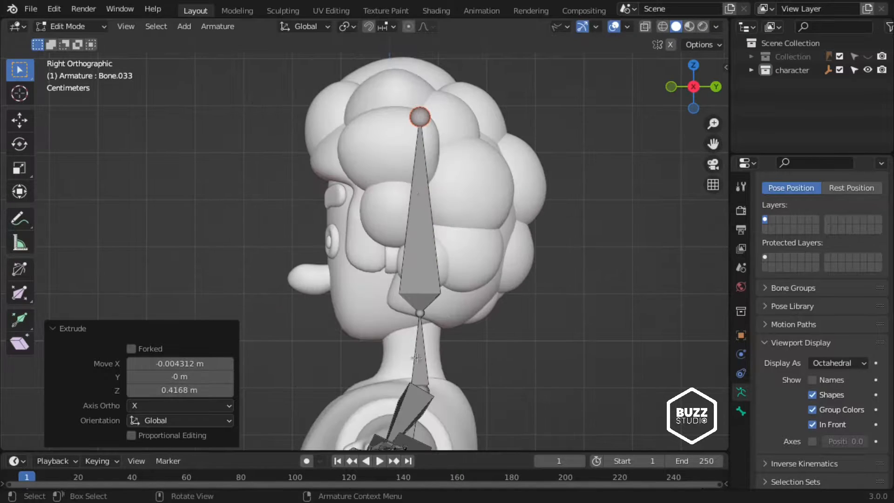
pyautogui.click(423, 329)
pyautogui.press('g')
pyautogui.rightClick(414, 322)
pyautogui.click(423, 315)
pyautogui.press('g')
pyautogui.press('y')
pyautogui.click(424, 319)
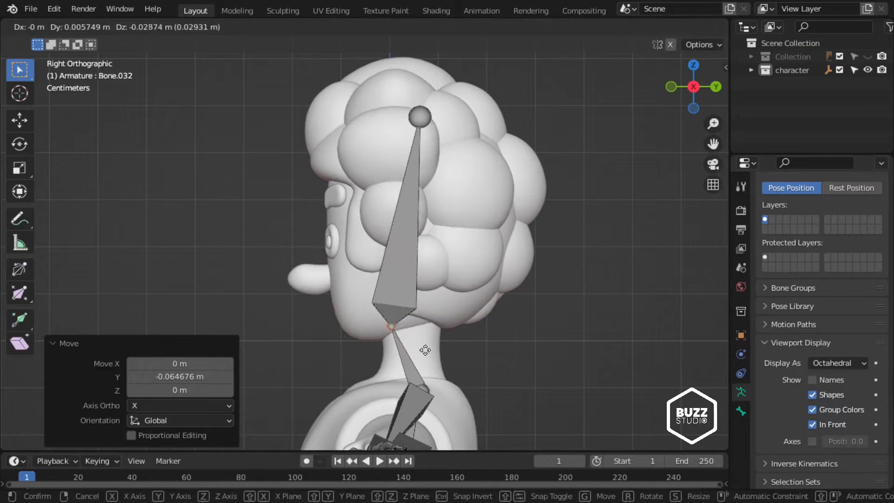
# - Move the head bone's top end 0.11067 m back along Y and 0.021559 m up along Z
pyautogui.click(428, 114)
pyautogui.press('g')
pyautogui.click(481, 103)
# - Examine the whole armature inside the character from front and angled views
pyautogui.scroll(-6, 481, 140)
pyautogui.moveTo(447, 242); pyautogui.dragTo(517, 259, button='middle')
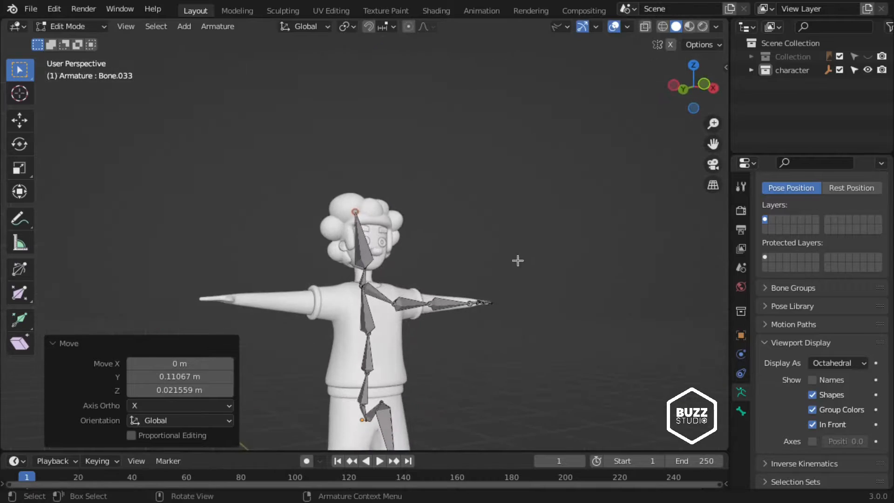
pyautogui.press('KP_1')
pyautogui.scroll(-2, 466, 326)
pyautogui.keyDown('shift'); pyautogui.moveTo(456, 342); pyautogui.dragTo(404, 214, button='middle'); pyautogui.keyUp('shift')
pyautogui.scroll(5, 454, 286)
pyautogui.moveTo(420, 247); pyautogui.dragTo(362, 273, button='middle')
pyautogui.press('KP_1')
pyautogui.scroll(-4, 361, 273)
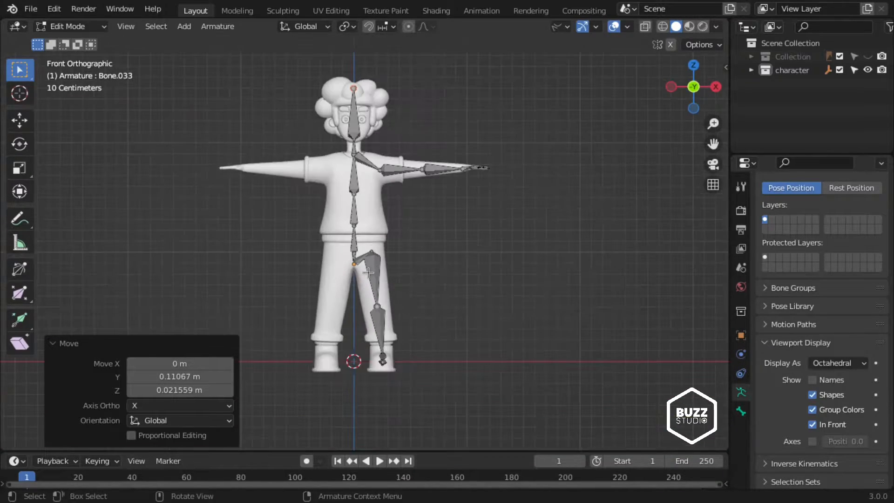
pyautogui.scroll(2, 362, 280)
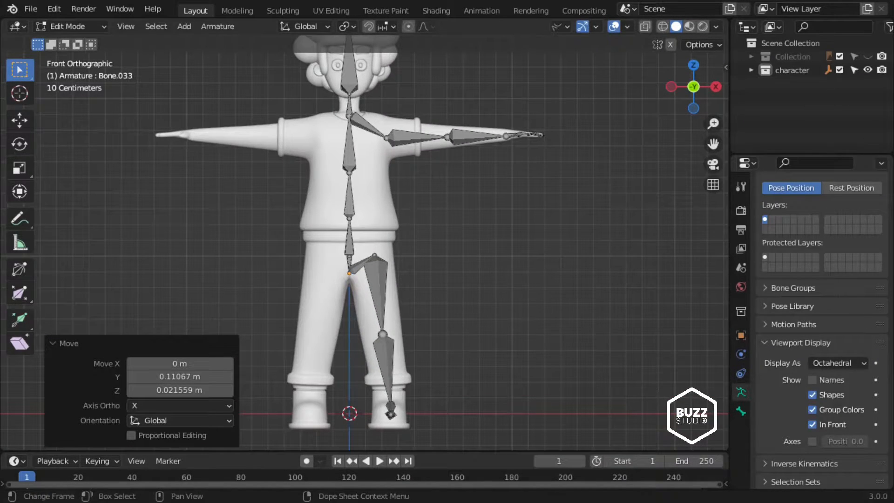
pyautogui.scroll(-1, 440, 177)
pyautogui.keyDown('shift'); pyautogui.moveTo(441, 177); pyautogui.dragTo(475, 228, button='middle'); pyautogui.keyUp('shift')
pyautogui.scroll(2, 475, 228)
pyautogui.scroll(-1, 490, 322)
pyautogui.scroll(-1, 489, 320)
pyautogui.keyDown('shift'); pyautogui.moveTo(489, 320); pyautogui.dragTo(466, 191, button='middle'); pyautogui.keyUp('shift')
# - Extrude a bone from the knee joint straight forward in side view
pyautogui.moveTo(465, 191); pyautogui.dragTo(351, 207, button='middle')
pyautogui.scroll(5, 371, 251)
pyautogui.click(381, 237)
pyautogui.press('KP_3')
pyautogui.keyDown('shift'); pyautogui.moveTo(391, 294); pyautogui.dragTo(387, 240, button='middle'); pyautogui.keyUp('shift')
pyautogui.press('e')
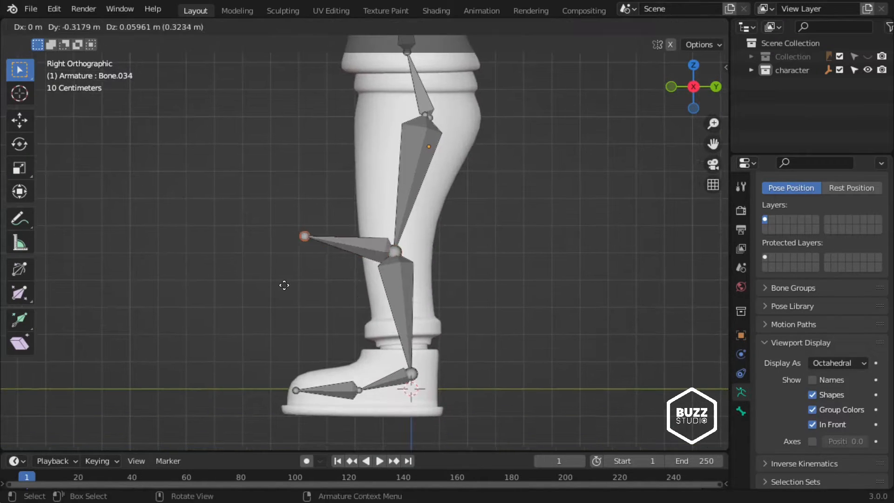
pyautogui.click(280, 299)
# - Start the Shortcut VUr on-screen key display
pyautogui.press('n')
pyautogui.click(642, 84)
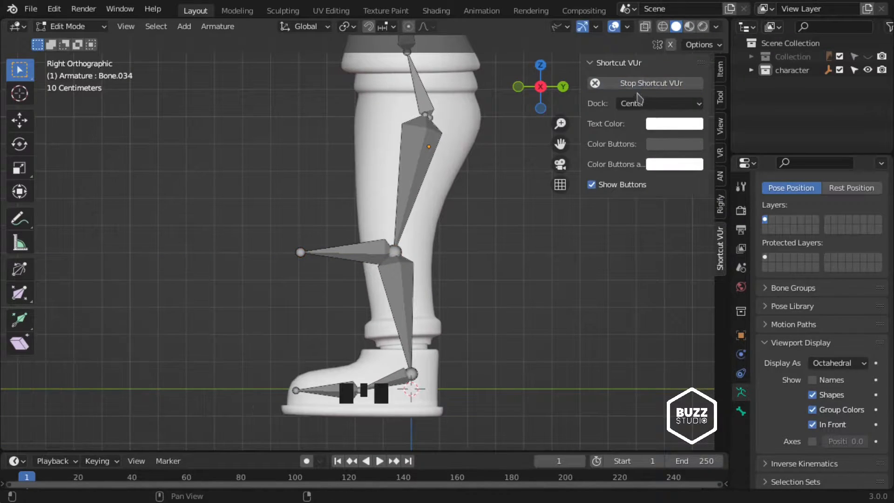
# - Reverse the bone extruded from the knee and move it forward, detached from the leg
pyautogui.press('g')
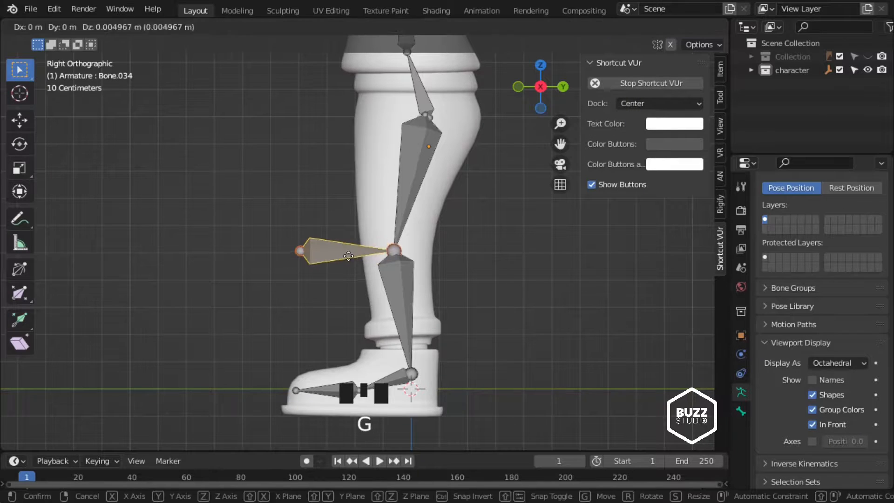
pyautogui.click(355, 261)
pyautogui.press('g')
pyautogui.click(265, 259)
# - Extrude a heel bone from the ankle to the back of the shoe sole and reverse its direction
pyautogui.scroll(2, 413, 321)
pyautogui.scroll(1, 410, 322)
pyautogui.click(401, 323)
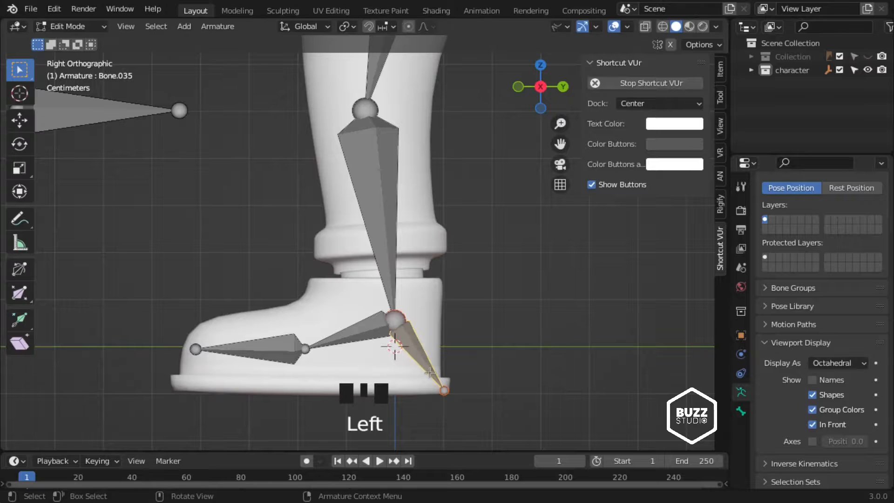
# - Extrude a bone forward along Y from the tip of the toe bone
pyautogui.click(196, 349)
pyautogui.keyDown('shift'); pyautogui.moveTo(196, 348); pyautogui.dragTo(237, 344, button='middle'); pyautogui.keyUp('shift')
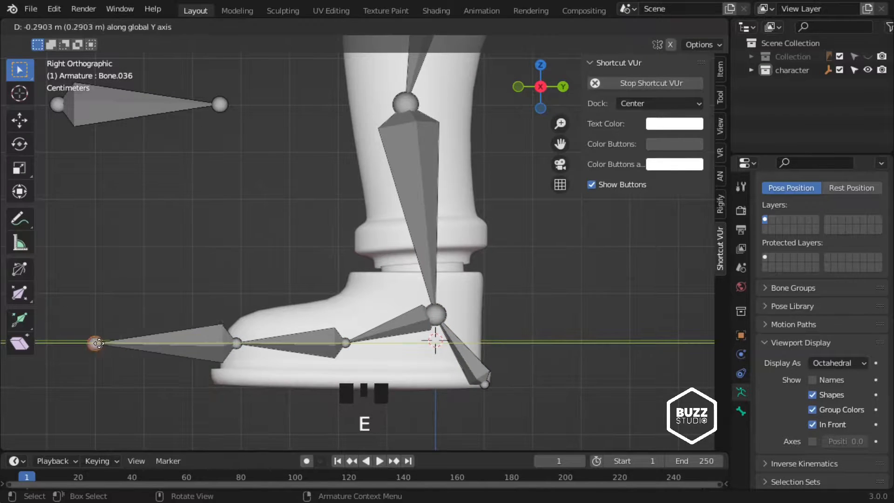
pyautogui.click(115, 343)
# - Reverse the bone in front of the toe and stand it upright, rotated -90.1°, at sole level by the shoe tip
pyautogui.click(198, 343)
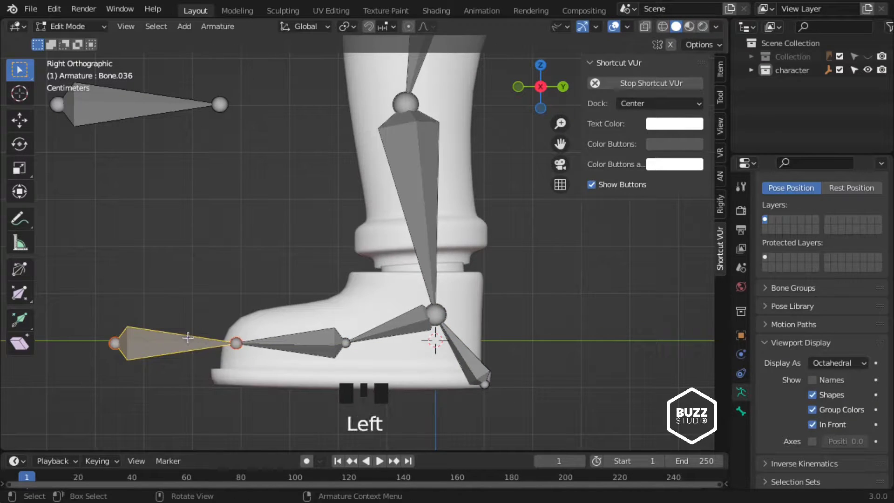
pyautogui.press('r')
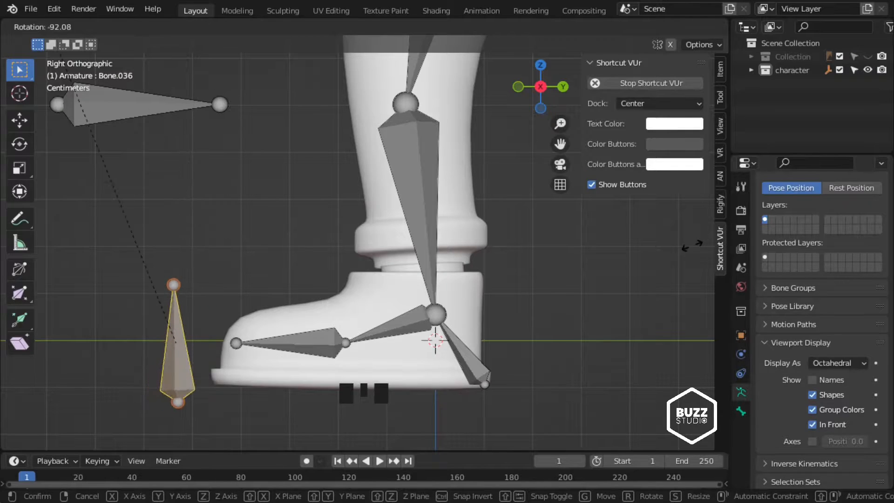
pyautogui.click(692, 246)
pyautogui.scroll(2, 290, 296)
pyautogui.press('f')
pyautogui.press('g')
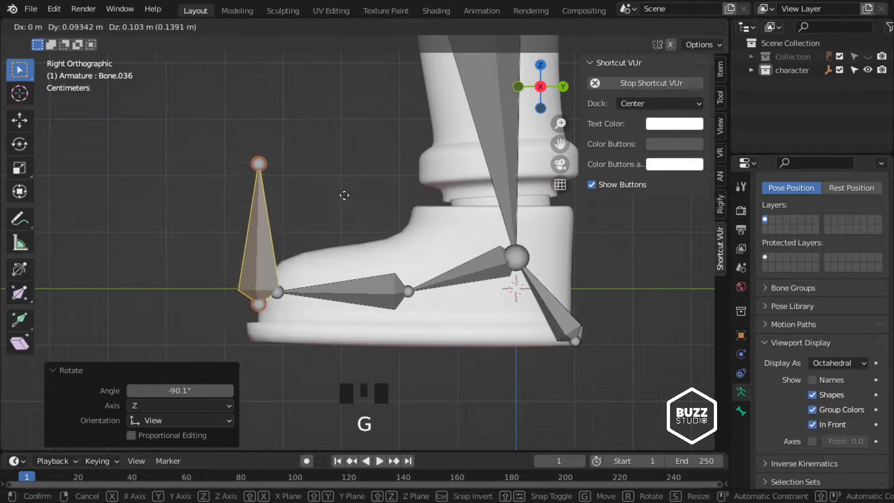
pyautogui.click(331, 223)
# - Duplicate the upright bone about 0.287 m along Y to the ball of the foot
pyautogui.hotkey('shift', 'd')
pyautogui.click(395, 200)
pyautogui.scroll(-2, 395, 199)
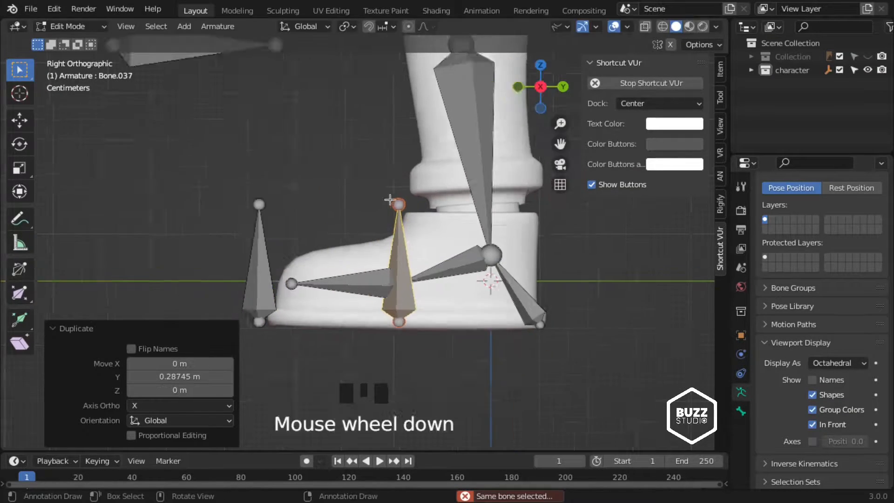
# - In wireframe side view, extrude a bone backward from the base joint of the lowest spine bone
pyautogui.moveTo(396, 200); pyautogui.dragTo(549, 243, button='middle')
pyautogui.press('KP_1')
pyautogui.scroll(3, 425, 289)
pyautogui.press('KP_3')
pyautogui.scroll(2, 378, 306)
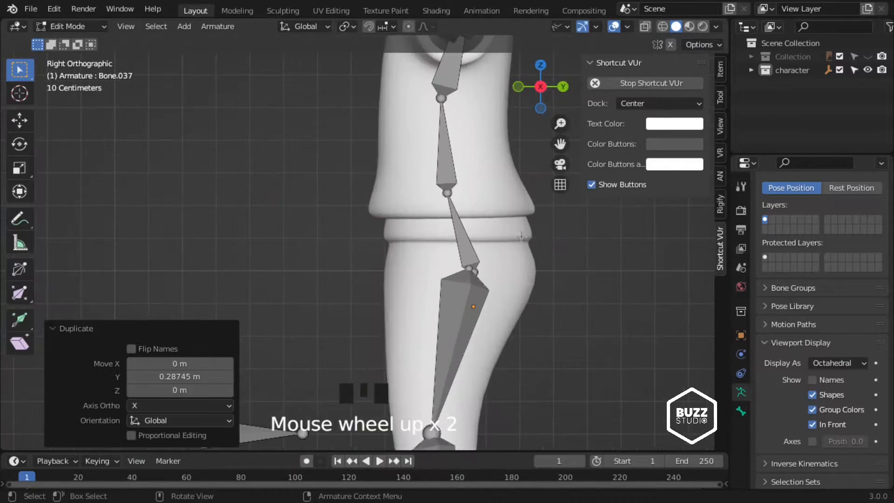
pyautogui.moveTo(378, 306); pyautogui.dragTo(323, 261, button='middle')
pyautogui.click(402, 324)
pyautogui.press('KP_3')
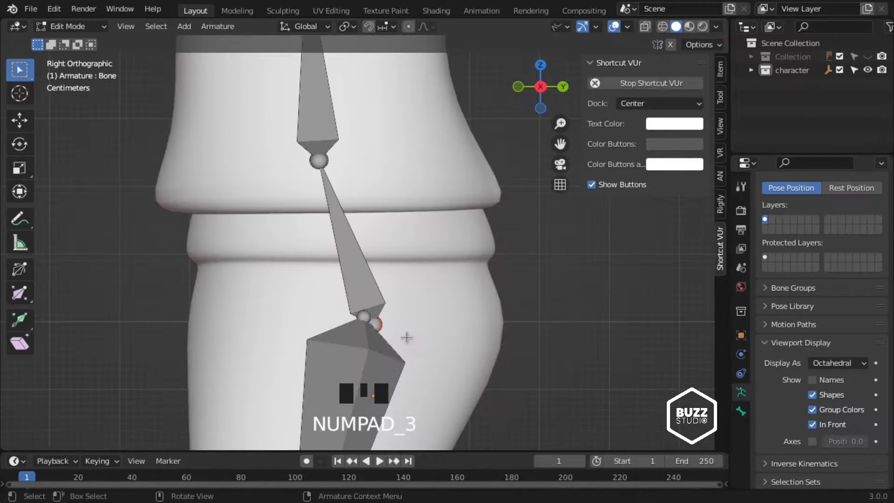
pyautogui.hotkey('shift', 'z')
pyautogui.scroll(2, 406, 337)
pyautogui.keyDown('shift'); pyautogui.moveTo(406, 337); pyautogui.dragTo(319, 284, button='middle'); pyautogui.keyUp('shift')
pyautogui.scroll(-3, 319, 284)
pyautogui.press('e')
pyautogui.click(455, 282)
pyautogui.click(406, 286)
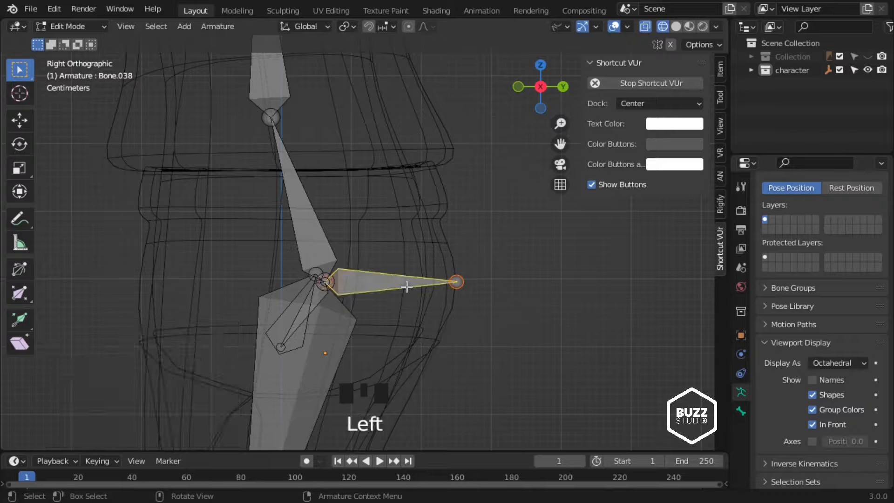
# - Try to reverse the new pelvis bone and parent the lowest spine bone to it
pyautogui.keyDown('shift'); pyautogui.moveTo(324, 179); pyautogui.dragTo(310, 219, button='middle'); pyautogui.keyUp('shift')
pyautogui.click(310, 219)
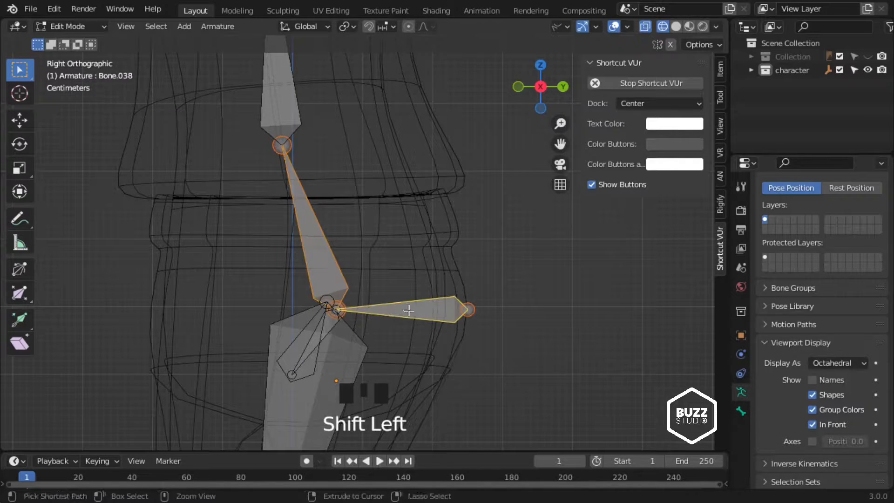
pyautogui.click(413, 325)
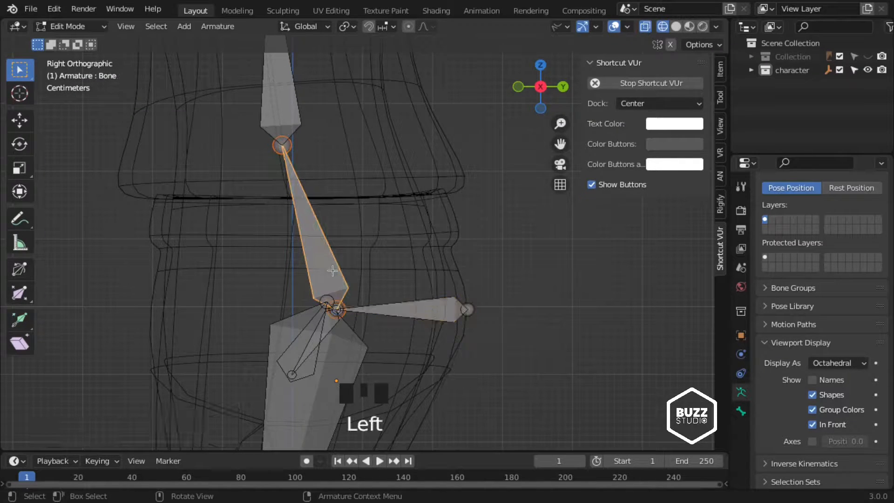
pyautogui.hotkey('ctrl', 'z')
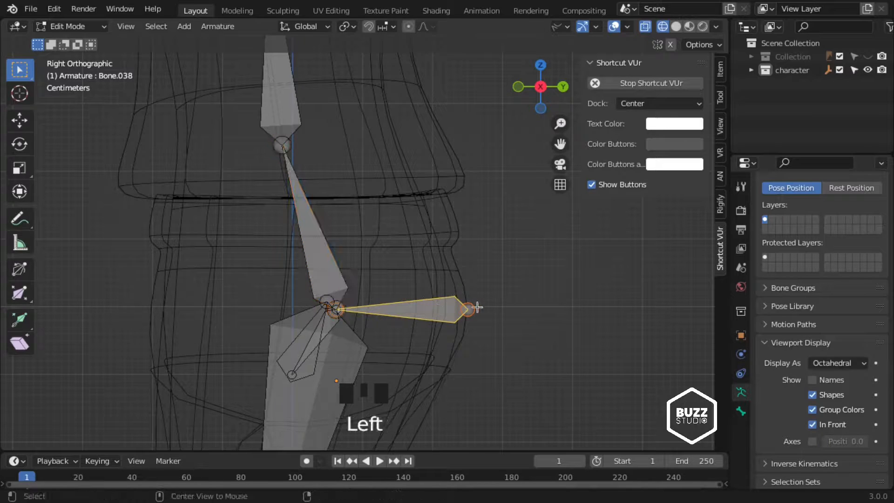
# - Parent the small hip bone to the bone extruded backward from the pelvis, keeping its offset
pyautogui.moveTo(338, 271); pyautogui.dragTo(377, 258, button='middle')
pyautogui.scroll(2, 326, 275)
pyautogui.click(372, 302)
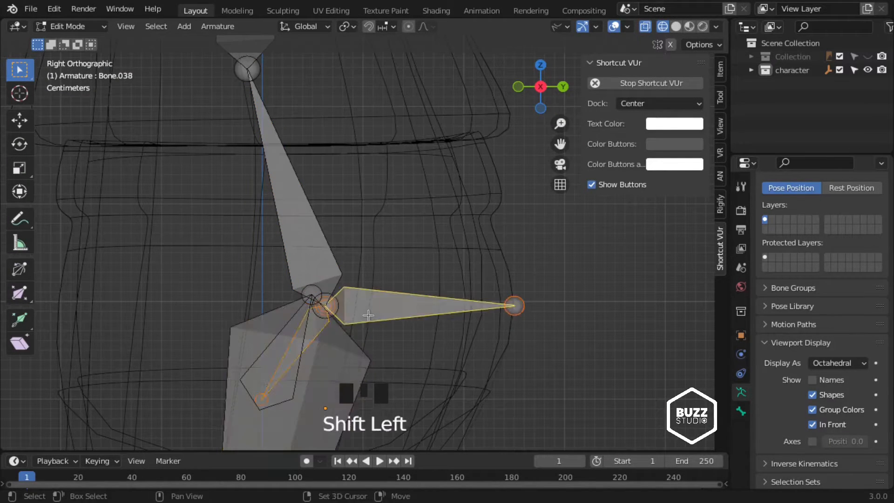
pyautogui.click(375, 316)
# - Extrude a bone backward from the top joint of the lowest spine bone and parent the second spine bone to it with Keep Offset
pyautogui.keyDown('shift'); pyautogui.moveTo(332, 145); pyautogui.dragTo(303, 208, button='middle'); pyautogui.keyUp('shift')
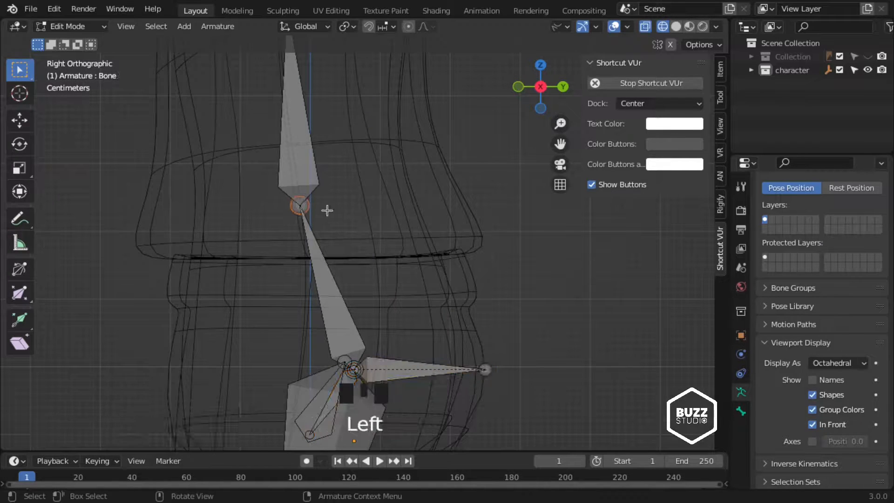
pyautogui.click(484, 207)
pyautogui.click(348, 211)
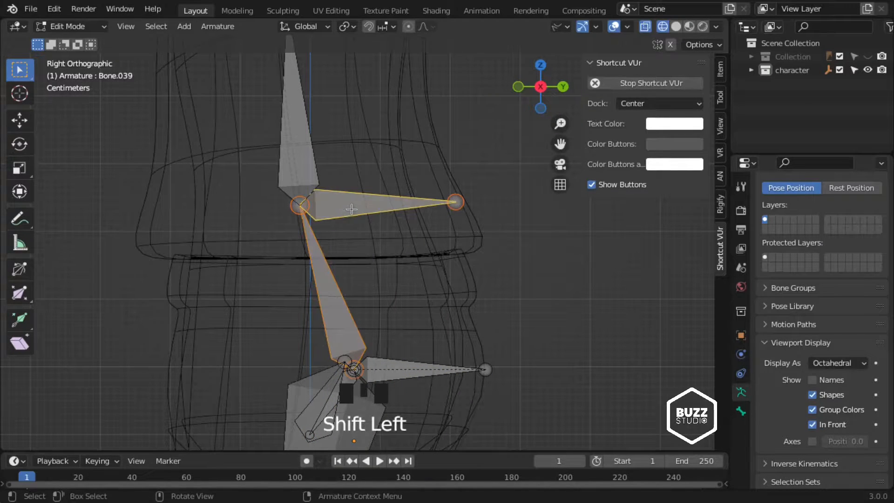
pyautogui.hotkey('ctrl', 'p')
pyautogui.click(351, 209)
pyautogui.hotkey('ctrl', 'z')
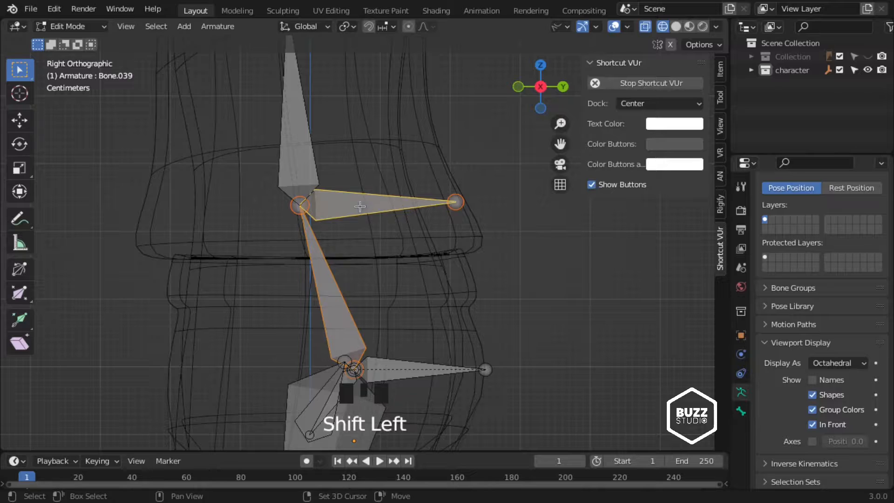
pyautogui.click(325, 209)
# - Extrude a bone backward from the base joint of the chest bone and parent the chest bone to it with Keep Offset
pyautogui.scroll(3, 369, 340)
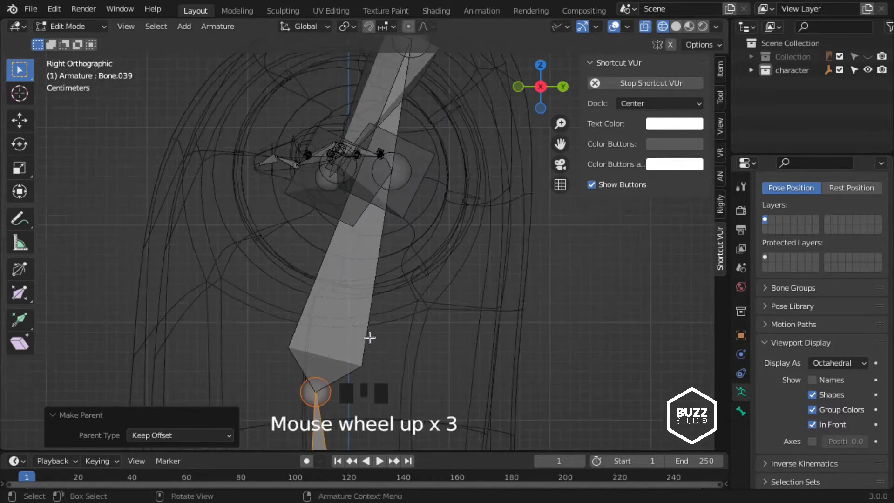
pyautogui.click(306, 323)
pyautogui.click(541, 316)
pyautogui.scroll(-2, 540, 315)
pyautogui.keyDown('shift'); pyautogui.click(376, 263); pyautogui.keyUp('shift')
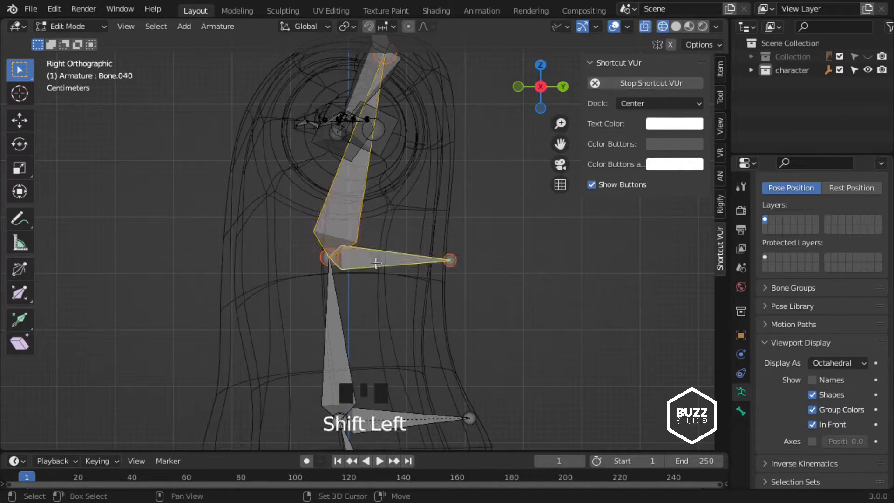
pyautogui.click(379, 266)
# - Test the rotation of the spine control bones in Pose Mode, then return to Edit Mode
pyautogui.moveTo(380, 268); pyautogui.dragTo(479, 289, button='middle')
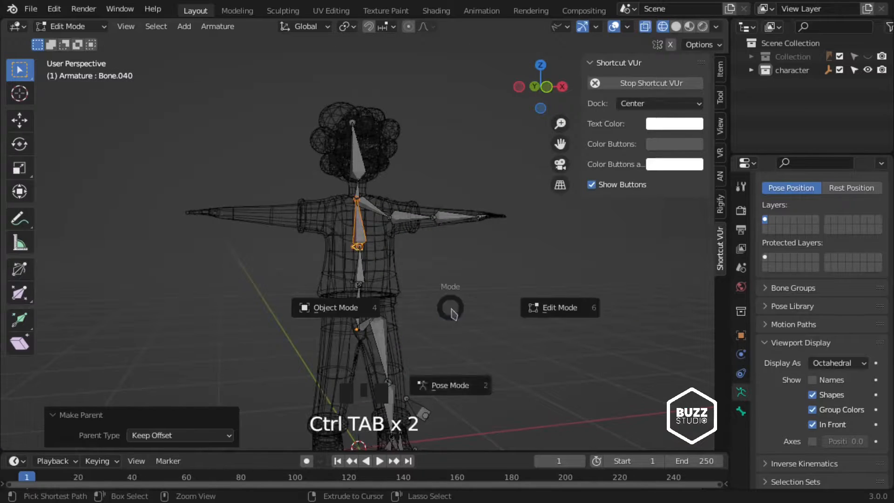
pyautogui.moveTo(451, 315); pyautogui.dragTo(438, 345, button='middle')
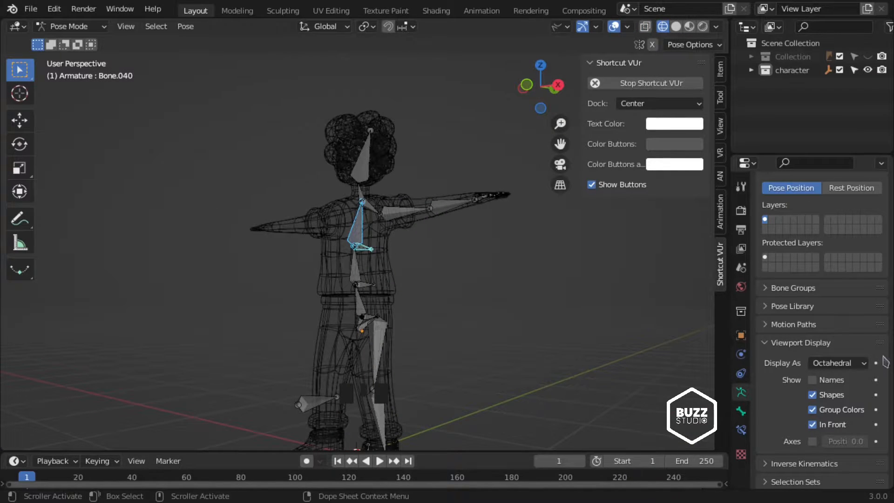
pyautogui.press('KP_3')
pyautogui.scroll(3, 400, 265)
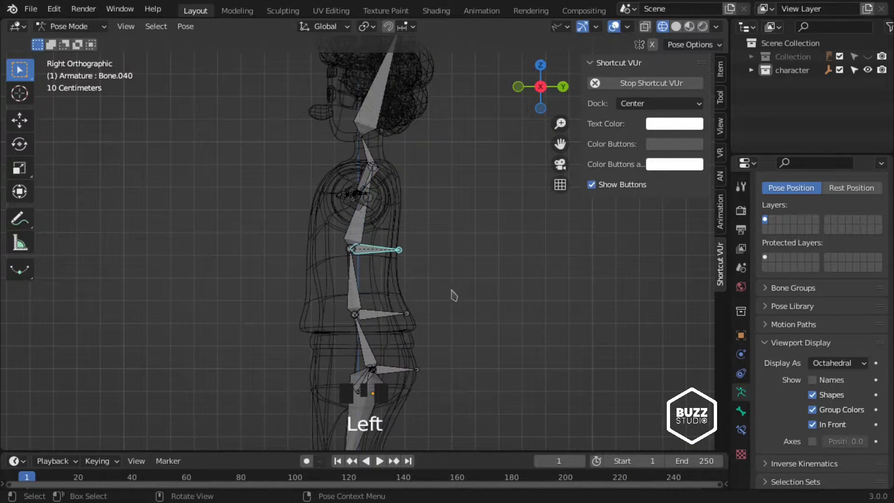
pyautogui.press('r')
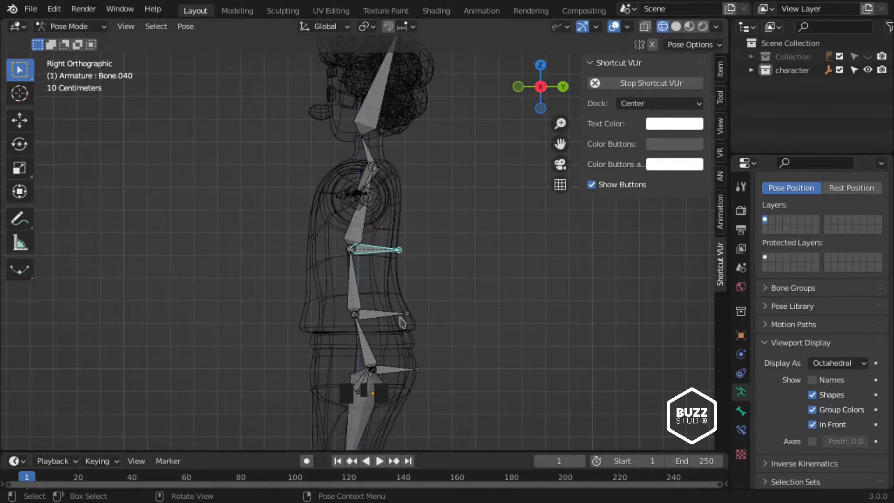
pyautogui.scroll(3, 388, 345)
pyautogui.moveTo(388, 345)
pyautogui.keyDown('shift'); pyautogui.mouseDown(button='middle')
pyautogui.moveTo(393, 263)
pyautogui.moveTo(399, 339)
pyautogui.mouseUp(button='middle'); pyautogui.keyUp('shift')
pyautogui.press('Tab')
# - Extrude a bone backward from the elbow with its direction reversed and move it away, detached from the arm
pyautogui.press('KP_7')
pyautogui.scroll(-3, 509, 280)
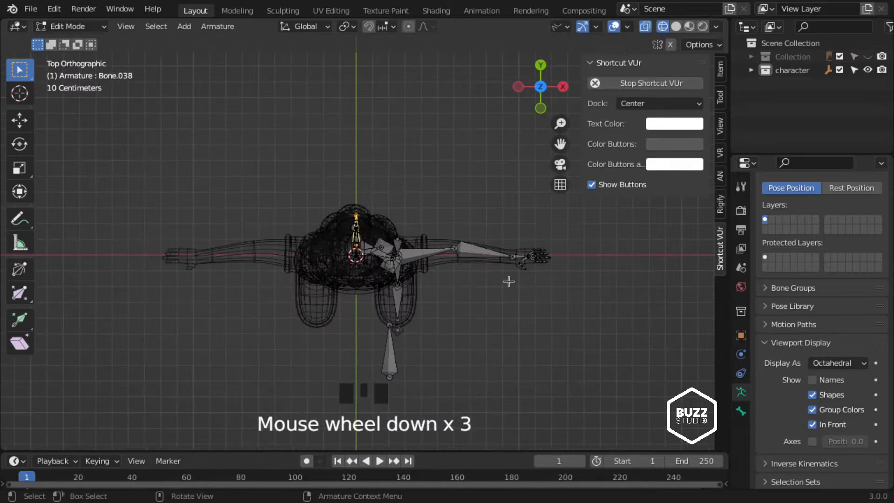
pyautogui.keyDown('shift'); pyautogui.moveTo(509, 279); pyautogui.dragTo(407, 280, button='middle'); pyautogui.keyUp('shift')
pyautogui.scroll(4, 403, 252)
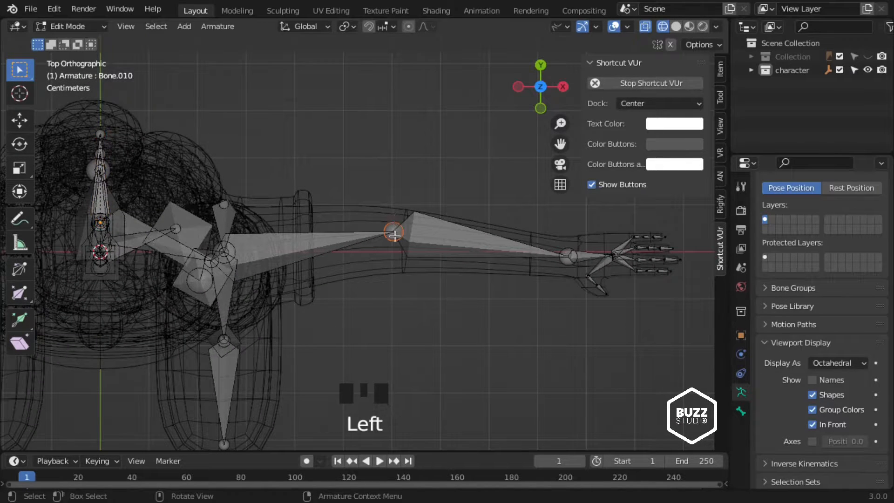
pyautogui.click(396, 133)
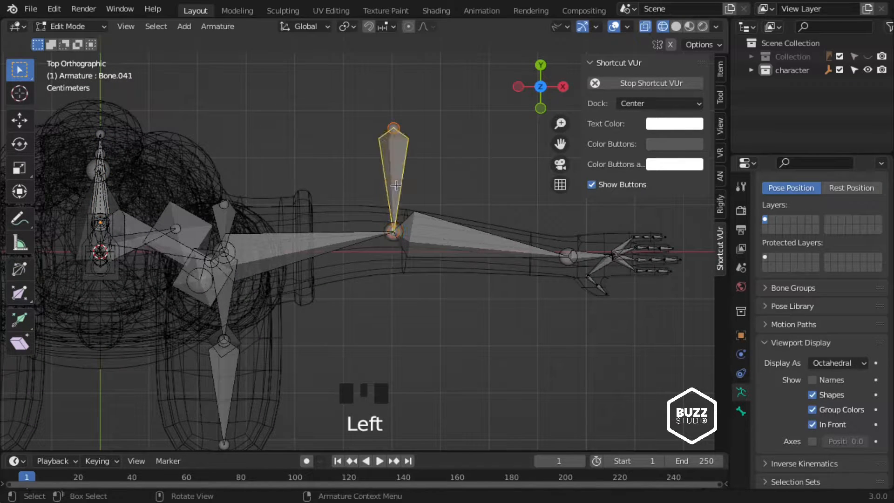
pyautogui.click(406, 71)
# - Extrude a bone backward along Y from the left wrist joint
pyautogui.scroll(-3, 443, 167)
pyautogui.keyDown('shift'); pyautogui.moveTo(446, 169); pyautogui.dragTo(322, 166, button='middle'); pyautogui.keyUp('shift')
pyautogui.scroll(5, 322, 166)
pyautogui.click(348, 257)
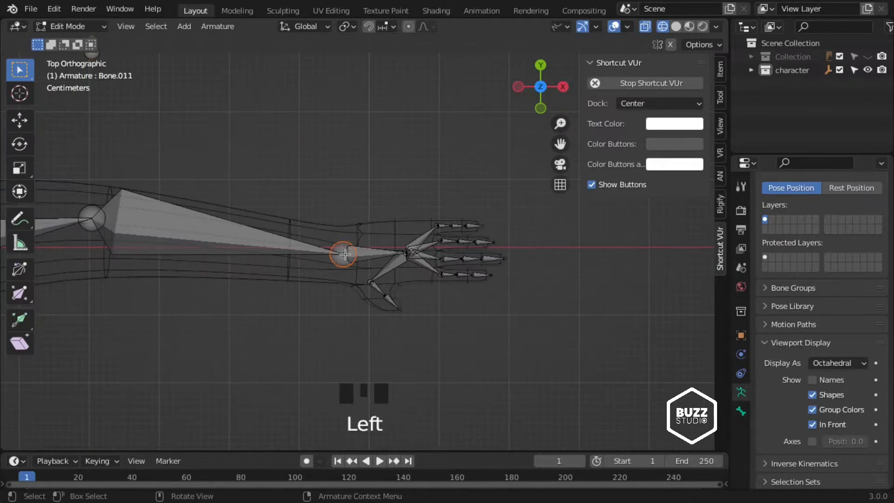
pyautogui.scroll(-3, 350, 210)
pyautogui.keyDown('shift'); pyautogui.moveTo(351, 209); pyautogui.dragTo(383, 283, button='middle'); pyautogui.keyUp('shift')
pyautogui.scroll(1, 383, 283)
pyautogui.click(392, 208)
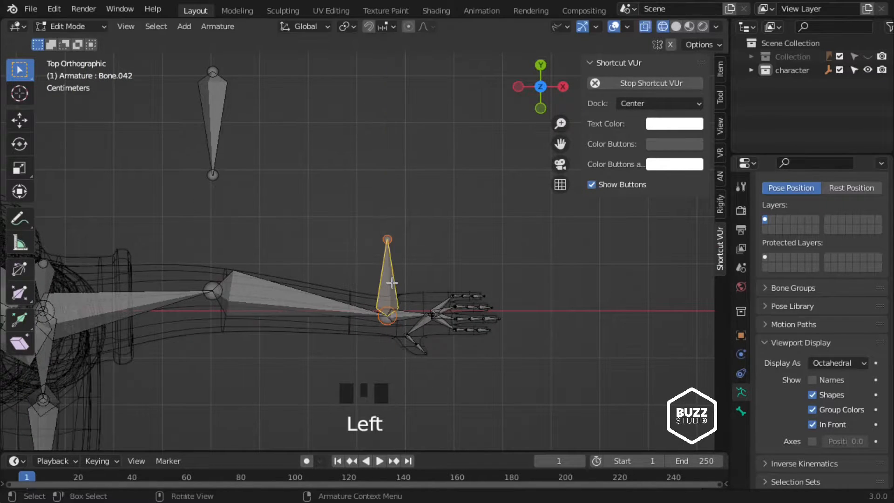
# - Parent the foot bone to the heel bone with Keep Offset
pyautogui.scroll(-7, 342, 312)
pyautogui.moveTo(341, 312); pyautogui.dragTo(331, 275, button='middle')
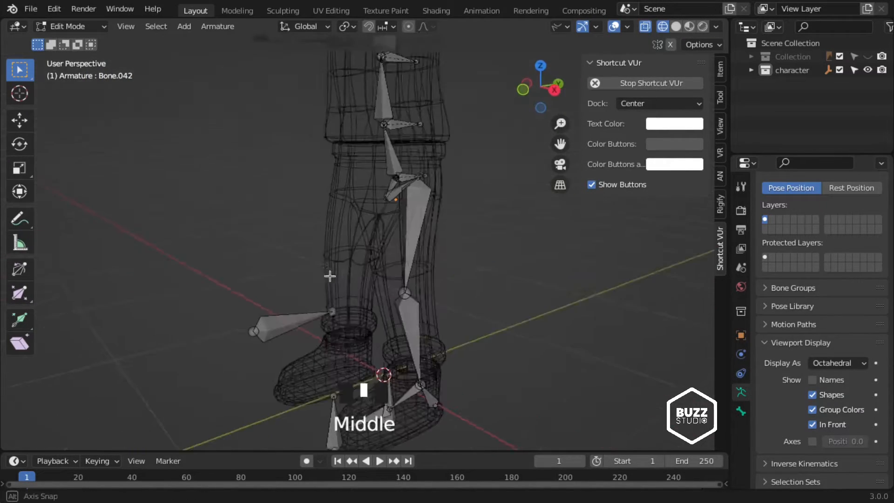
pyautogui.press('KP_3')
pyautogui.keyDown('shift'); pyautogui.moveTo(388, 275); pyautogui.dragTo(388, 214, button='middle'); pyautogui.keyUp('shift')
pyautogui.press('Tab')
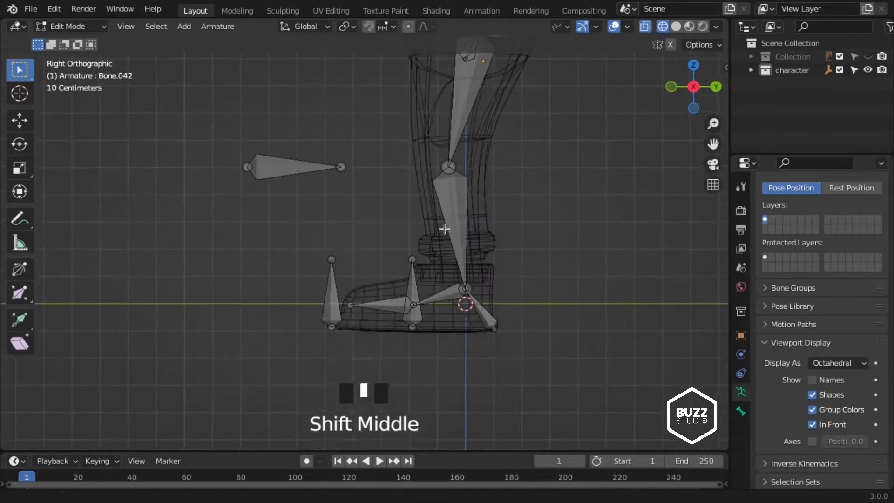
pyautogui.scroll(4, 419, 297)
pyautogui.keyDown('shift'); pyautogui.moveTo(401, 261); pyautogui.dragTo(419, 296, button='middle'); pyautogui.keyUp('shift')
pyautogui.hotkey('ctrl', 'p')
pyautogui.click(537, 349)
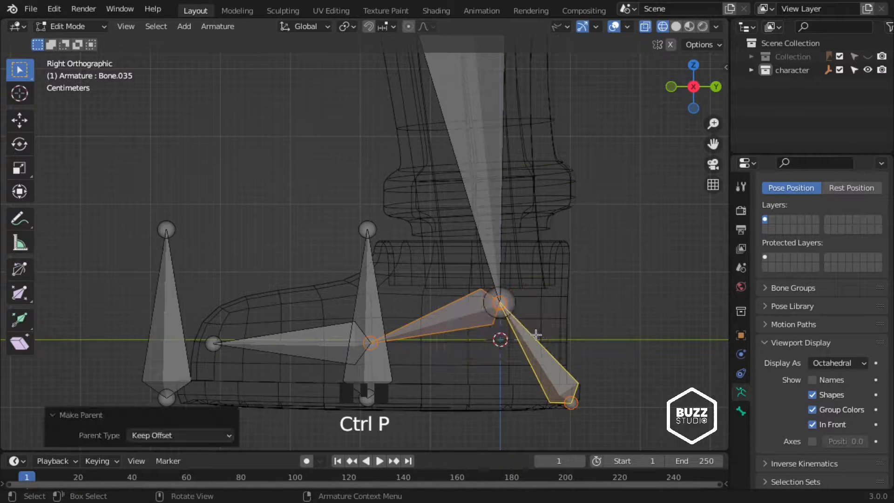
# - Test the heel bone's rotation in Pose Mode and return to Edit Mode
pyautogui.hotkey('ctrl', 'Tab')
pyautogui.press('r')
pyautogui.click(516, 345)
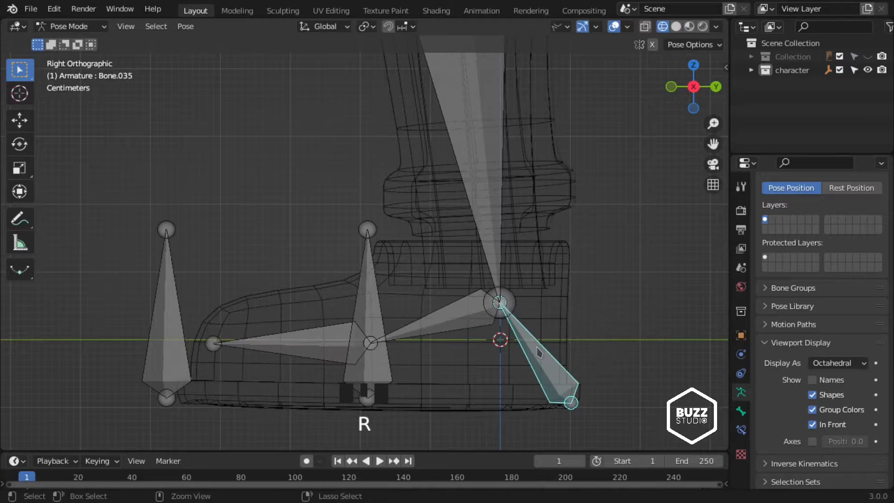
pyautogui.press('Tab')
# - Parent the heel bone to the toe-tip control bone and that one to the ball-of-foot bone, both with Keep Offset
pyautogui.keyDown('shift'); pyautogui.click(171, 303); pyautogui.keyUp('shift')
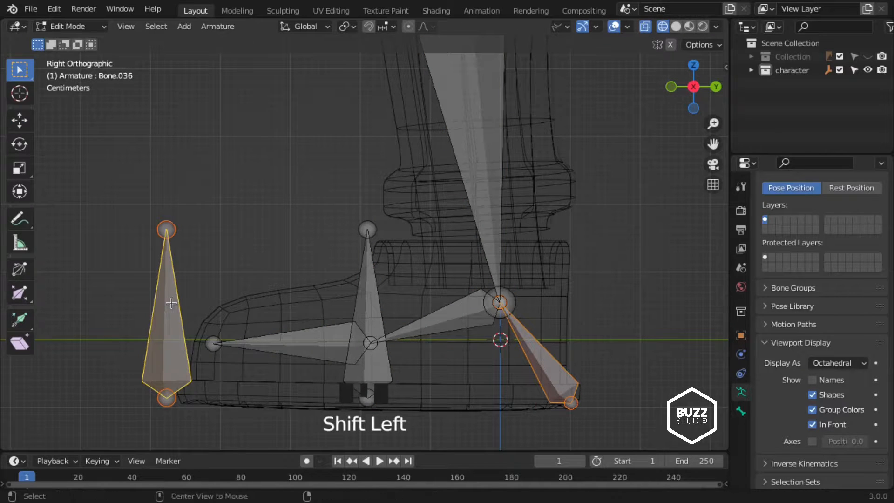
pyautogui.hotkey('ctrl', 'p')
pyautogui.click(173, 304)
pyautogui.click(173, 304)
pyautogui.keyDown('shift'); pyautogui.click(357, 284); pyautogui.keyUp('shift')
pyautogui.hotkey('ctrl', 'p')
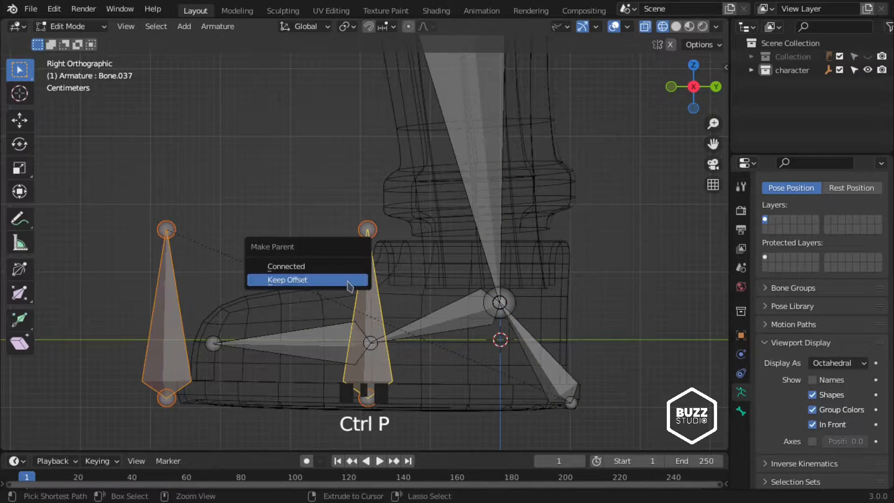
pyautogui.click(351, 282)
# - Switch to Pose Mode and test the ball-of-foot and toe-tip control bones without keeping any pose change
pyautogui.scroll(-2, 282, 226)
pyautogui.scroll(5, 282, 225)
pyautogui.hotkey('ctrl', 'Tab')
pyautogui.click(369, 424)
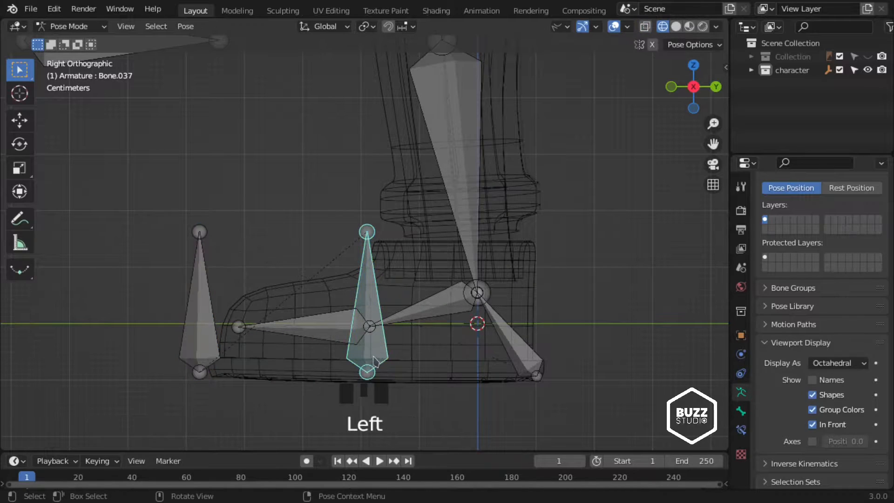
pyautogui.press('g')
pyautogui.click(200, 298)
pyautogui.press('r')
pyautogui.rightClick(223, 261)
pyautogui.scroll(2, 451, 278)
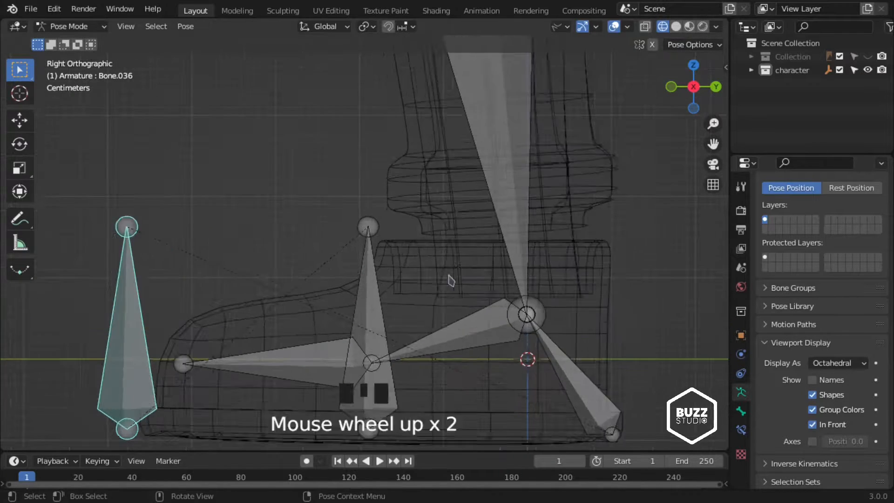
# - Add an Inverse Kinematics constraint to the shin bone, targeting the foot bone
pyautogui.keyDown('shift'); pyautogui.moveTo(308, 304); pyautogui.dragTo(227, 252, button='middle'); pyautogui.keyUp('shift')
pyautogui.scroll(1, 227, 252)
pyautogui.scroll(-6, 256, 207)
pyautogui.keyDown('shift'); pyautogui.moveTo(256, 208); pyautogui.dragTo(416, 296, button='middle'); pyautogui.keyUp('shift')
pyautogui.scroll(-4, 438, 235)
pyautogui.scroll(3, 438, 231)
pyautogui.scroll(3, 416, 296)
pyautogui.keyDown('shift'); pyautogui.moveTo(424, 337); pyautogui.dragTo(392, 295, button='middle'); pyautogui.keyUp('shift')
pyautogui.scroll(-2, 391, 279)
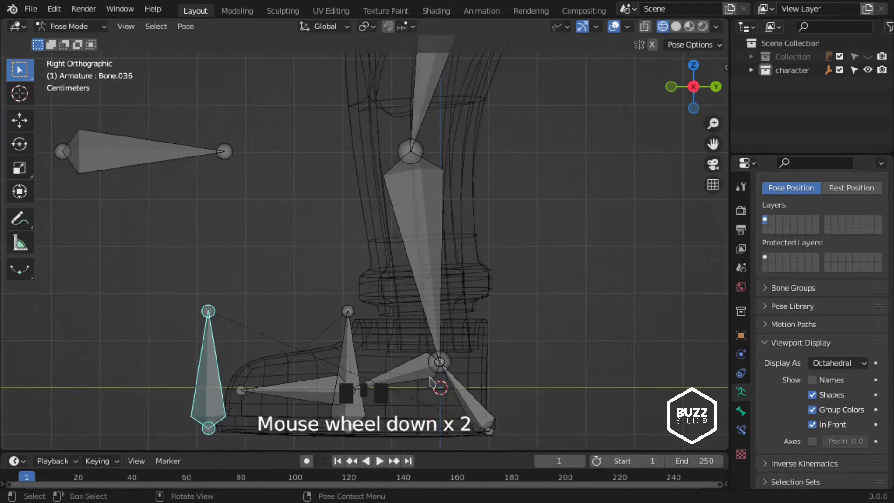
pyautogui.click(411, 370)
pyautogui.keyDown('shift'); pyautogui.click(420, 267); pyautogui.keyUp('shift')
pyautogui.hotkey('ctrl', 'shift', 'v')
pyautogui.hotkey('ctrl', 'shift', 'c')
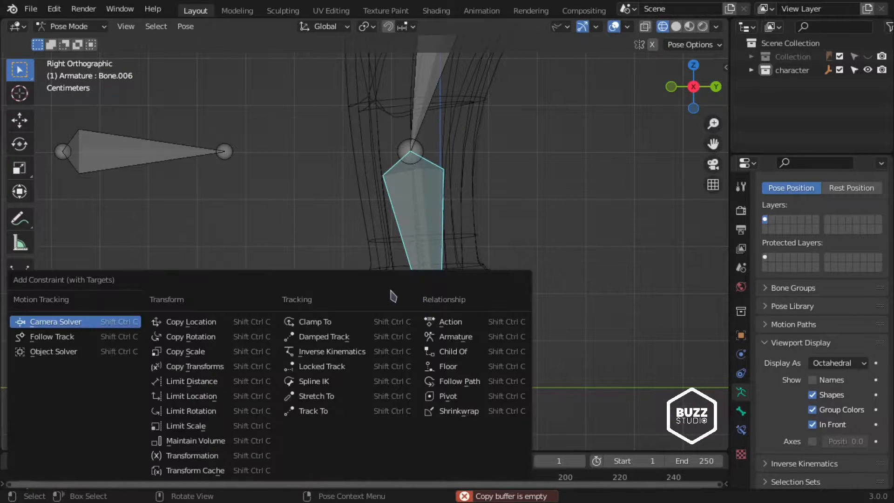
pyautogui.hotkey('ctrl', 'shift', 'c')
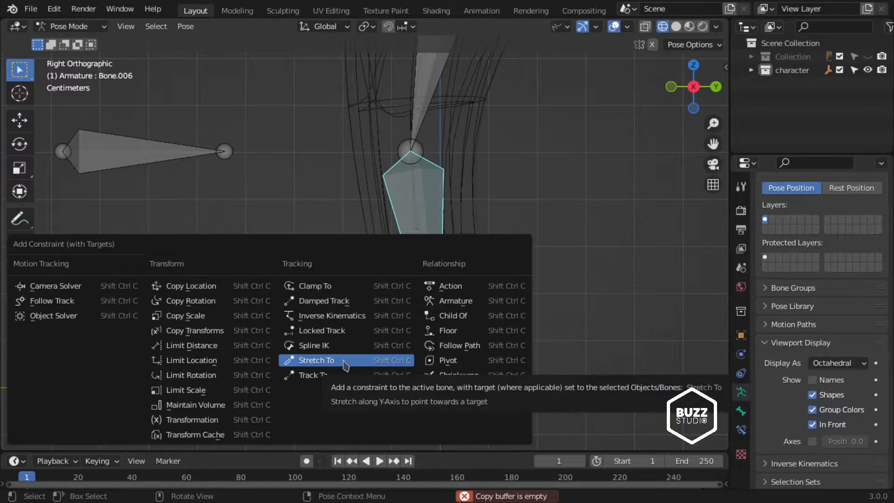
pyautogui.click(332, 315)
# - Set the chain length of the shin bone's IK constraint to 1
pyautogui.scroll(-6, 343, 307)
pyautogui.moveTo(344, 307); pyautogui.dragTo(798, 362, button='middle')
pyautogui.click(741, 429)
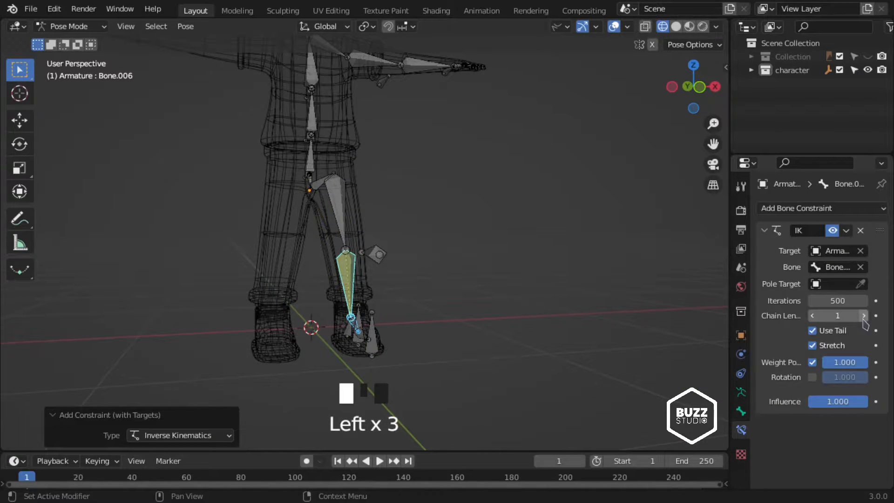
# - Test the shin's IK by moving the ball-of-foot control bone without keeping the pose
pyautogui.moveTo(466, 233); pyautogui.dragTo(419, 224, button='middle')
pyautogui.scroll(3, 420, 224)
pyautogui.click(338, 298)
pyautogui.press('g')
pyautogui.scroll(-5, 281, 272)
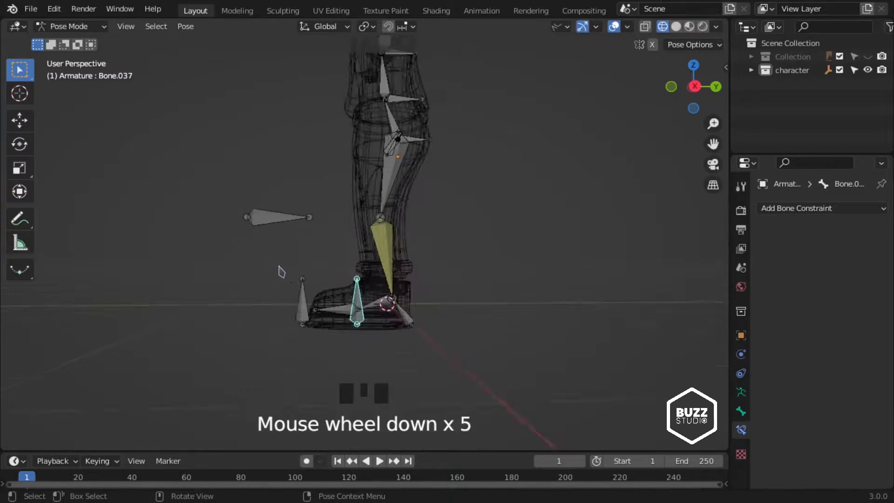
pyautogui.press('g')
pyautogui.press('Escape')
# - Add an Inverse Kinematics constraint to the thigh bone, targeting the knee control bone, with a chain length of 1
pyautogui.scroll(-2, 326, 322)
pyautogui.press('KP_1')
pyautogui.keyDown('shift'); pyautogui.moveTo(345, 317); pyautogui.dragTo(326, 280, button='middle'); pyautogui.keyUp('shift')
pyautogui.press('KP_3')
pyautogui.scroll(2, 326, 279)
pyautogui.doubleClick(252, 228)
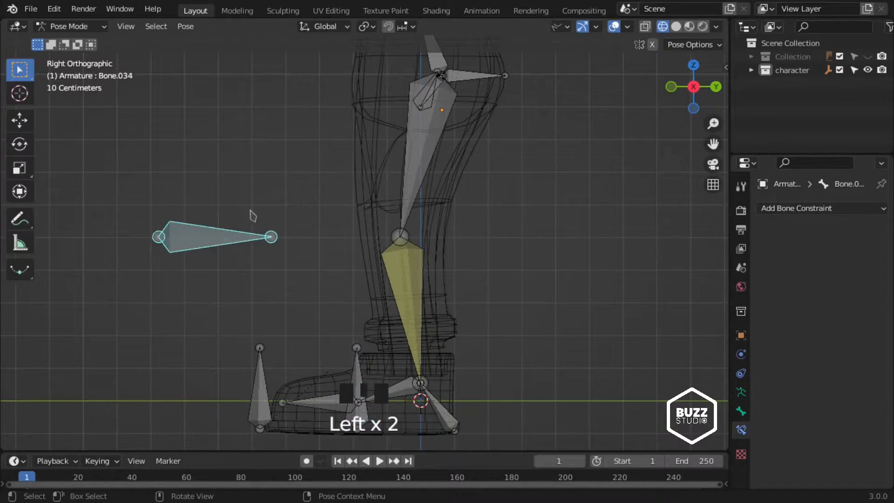
pyautogui.keyDown('shift'); pyautogui.click(431, 112); pyautogui.keyUp('shift')
pyautogui.hotkey('shift', 'ctrl', 'c')
pyautogui.click(399, 177)
pyautogui.click(864, 316)
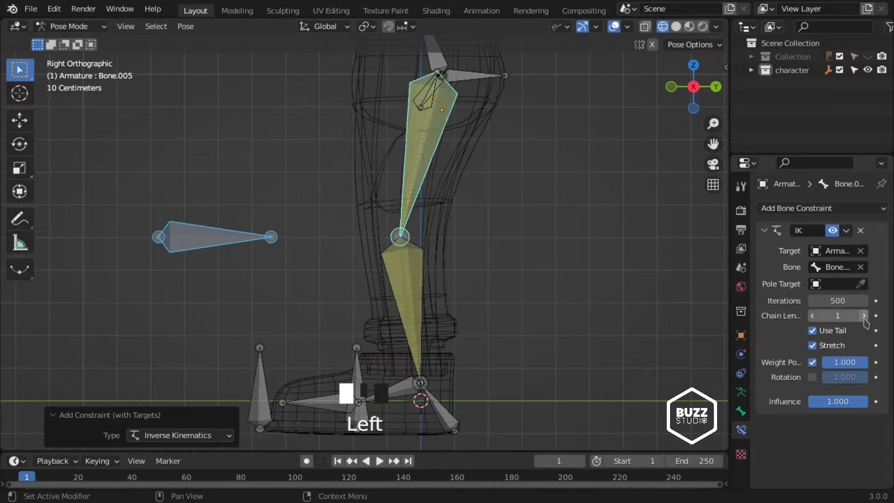
# - Test the leg's IK setup by moving the ball-of-foot control bone up and forward
pyautogui.click(356, 375)
pyautogui.keyDown('shift'); pyautogui.moveTo(368, 380); pyautogui.dragTo(393, 305, button='middle'); pyautogui.keyUp('shift')
pyautogui.press('g')
pyautogui.click(357, 265)
pyautogui.moveTo(357, 265); pyautogui.dragTo(539, 299, button='middle')
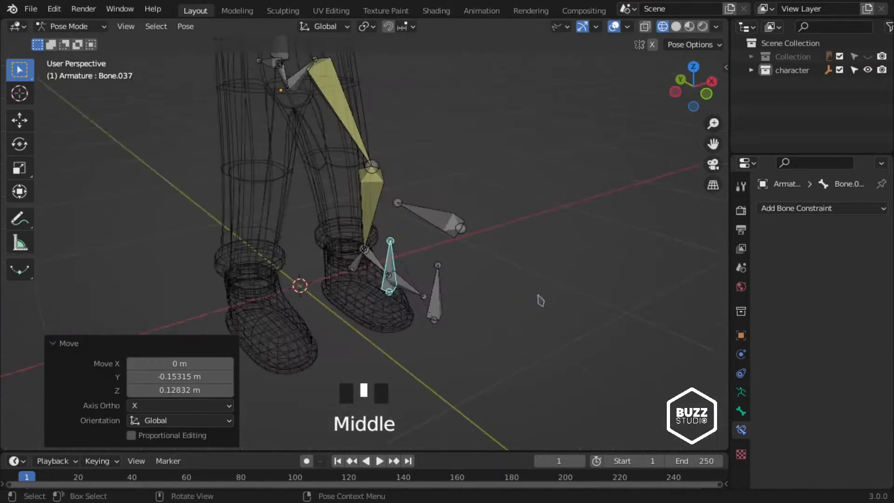
# - Test moving the knee control bone, and put the leg back in its rest pose
pyautogui.click(454, 227)
pyautogui.moveTo(454, 227); pyautogui.dragTo(375, 269, button='middle')
pyautogui.press('g')
pyautogui.rightClick(513, 266)
pyautogui.scroll(-2, 448, 282)
pyautogui.moveTo(442, 287); pyautogui.dragTo(346, 260, button='middle')
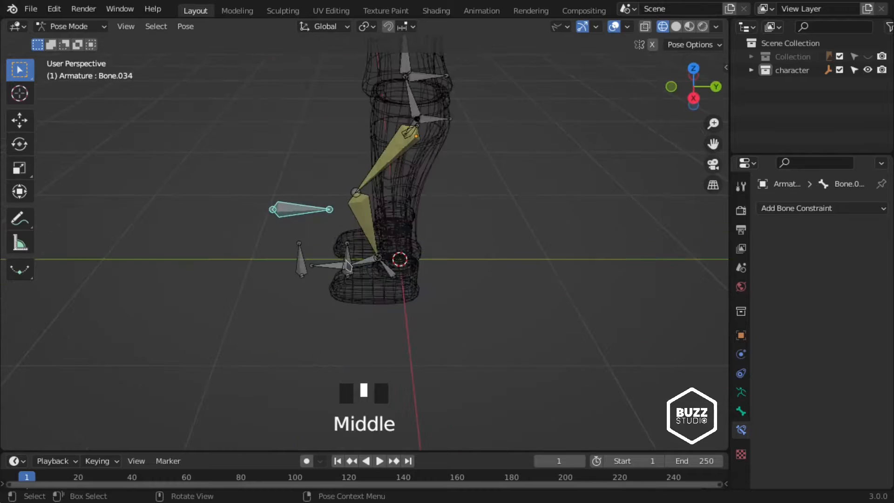
pyautogui.press('KP_3')
pyautogui.scroll(1, 338, 289)
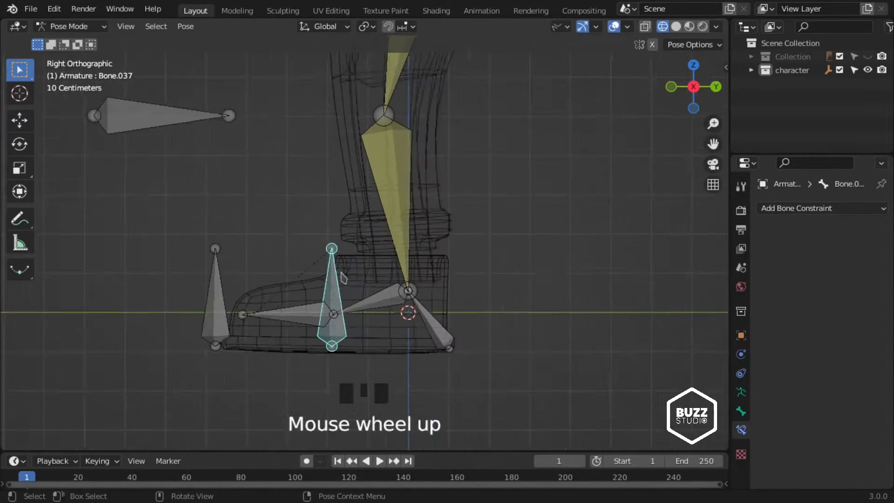
# - Add an Inverse Kinematics constraint to the forearm bone, targeting the wrist control bone
pyautogui.scroll(-2, 339, 290)
pyautogui.scroll(1, 345, 261)
pyautogui.keyDown('shift'); pyautogui.moveTo(345, 261); pyautogui.dragTo(445, 210, button='middle'); pyautogui.keyUp('shift')
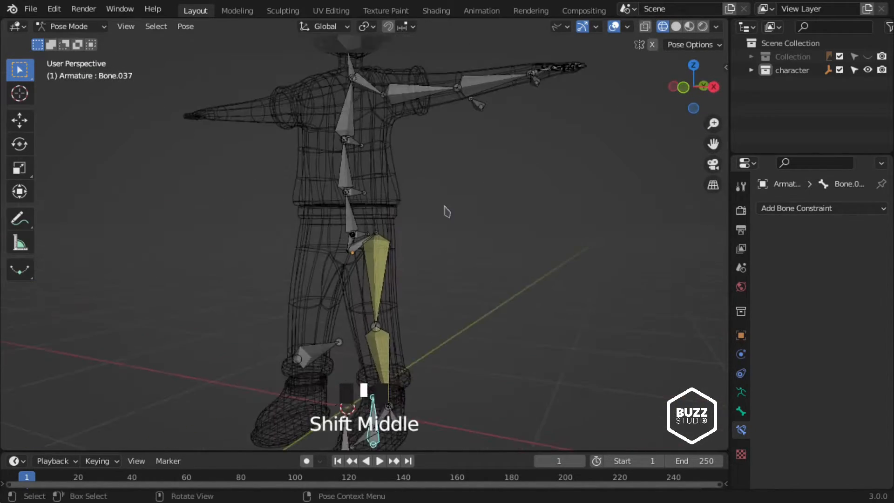
pyautogui.press('KP_7')
pyautogui.scroll(4, 405, 260)
pyautogui.keyDown('shift'); pyautogui.moveTo(405, 261); pyautogui.dragTo(410, 264, button='middle'); pyautogui.keyUp('shift')
pyautogui.keyDown('shift'); pyautogui.moveTo(410, 263); pyautogui.dragTo(434, 246, button='middle'); pyautogui.keyUp('shift')
pyautogui.scroll(3, 416, 265)
pyautogui.scroll(-1, 419, 224)
pyautogui.keyDown('shift'); pyautogui.moveTo(404, 163); pyautogui.dragTo(384, 176, button='middle'); pyautogui.keyUp('shift')
pyautogui.click(382, 177)
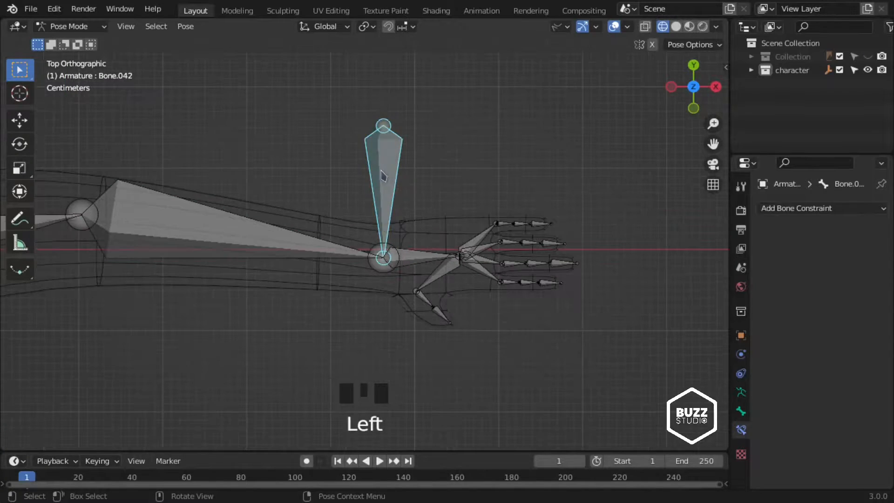
pyautogui.press('Tab')
pyautogui.keyDown('shift'); pyautogui.click(316, 251); pyautogui.keyUp('shift')
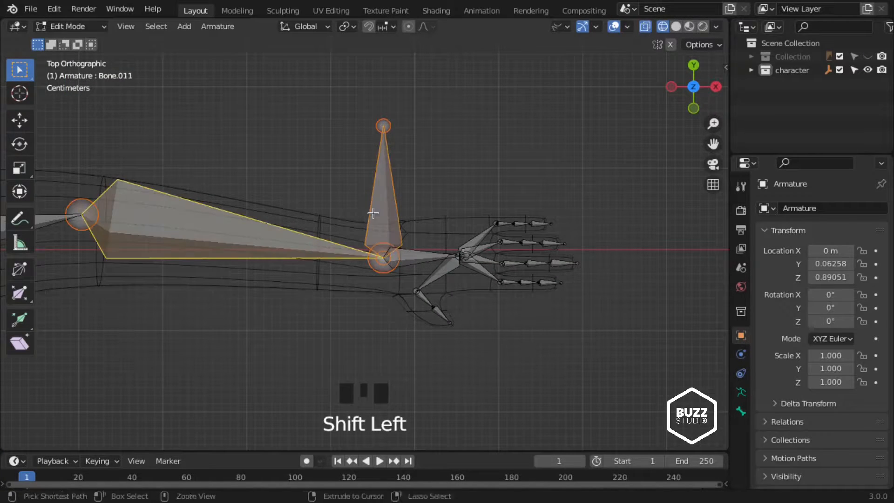
pyautogui.press('Tab')
pyautogui.hotkey('shift', 'ctrl', 'c')
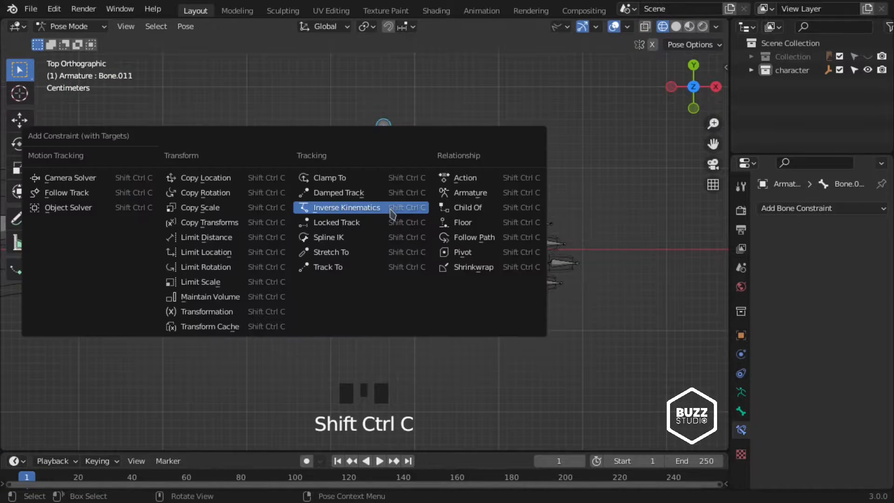
pyautogui.click(385, 206)
# - Test moving and rotating the wrist control bone without keeping the pose
pyautogui.click(396, 228)
pyautogui.press('g')
pyautogui.keyDown('shift'); pyautogui.moveTo(396, 228); pyautogui.dragTo(536, 274, button='middle'); pyautogui.keyUp('shift')
pyautogui.rightClick(520, 276)
pyautogui.press('r')
pyautogui.rightClick(577, 280)
pyautogui.scroll(-5, 443, 214)
pyautogui.scroll(-3, 365, 140)
pyautogui.moveTo(409, 224); pyautogui.dragTo(531, 305, button='middle')
# - Add an Inverse Kinematics constraint to the upper arm bone, targeting the elbow control bone, with a chain length of 1
pyautogui.press('KP_7')
pyautogui.click(470, 208)
pyautogui.keyDown('shift'); pyautogui.click(447, 338); pyautogui.keyUp('shift')
pyautogui.keyDown('shift'); pyautogui.moveTo(447, 337); pyautogui.dragTo(389, 315, button='middle'); pyautogui.keyUp('shift')
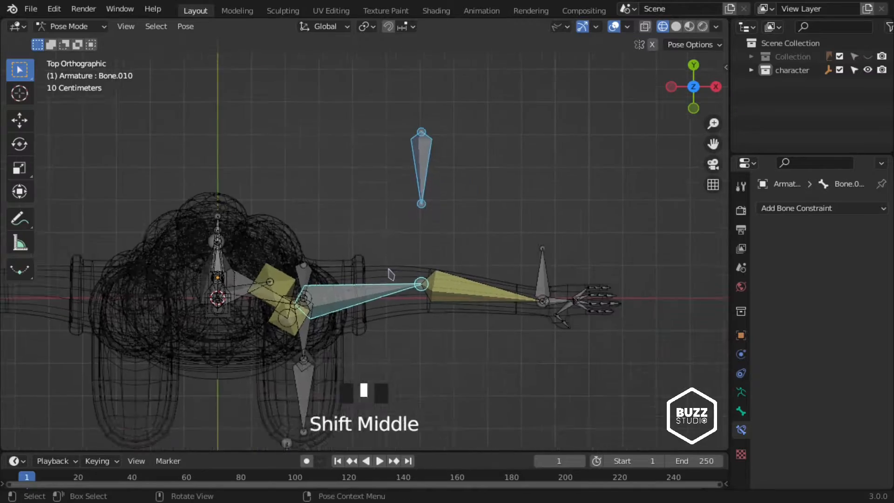
pyautogui.keyDown('shift'); pyautogui.moveTo(402, 272); pyautogui.dragTo(397, 217, button='middle'); pyautogui.keyUp('shift')
pyautogui.hotkey('ctrl', 'shift', 'c')
pyautogui.click(449, 261)
pyautogui.moveTo(473, 252); pyautogui.dragTo(351, 161, button='middle')
pyautogui.click(865, 317)
pyautogui.click(865, 317)
pyautogui.moveTo(506, 237); pyautogui.dragTo(539, 310, button='middle')
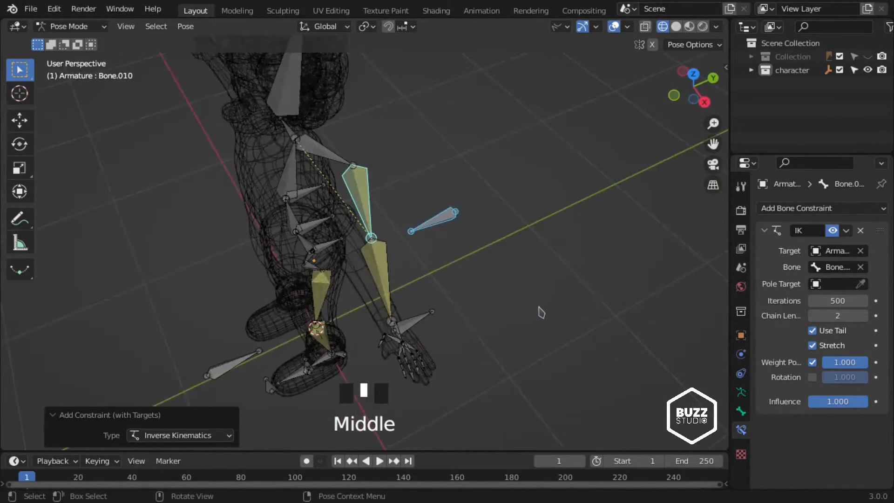
pyautogui.press('KP_7')
pyautogui.scroll(2, 540, 311)
pyautogui.click(813, 317)
# - Test the arm's IK setup by moving the wrist and elbow control bones without keeping the pose
pyautogui.click(527, 275)
pyautogui.press('g')
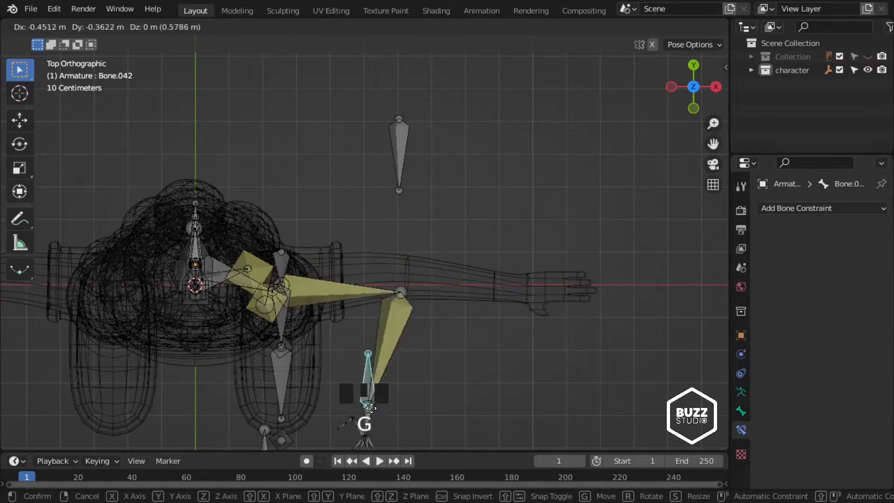
pyautogui.click(380, 125)
pyautogui.moveTo(380, 126); pyautogui.dragTo(464, 214, button='middle')
pyautogui.press('g')
pyautogui.rightClick(475, 273)
pyautogui.scroll(-3, 475, 273)
pyautogui.moveTo(475, 272); pyautogui.dragTo(451, 255, button='middle')
# - Try to snap the 3D cursor to the armature's origin from Object Mode
pyautogui.press('KP_1')
pyautogui.scroll(-2, 485, 270)
pyautogui.press('KP_1')
pyautogui.press('Tab')
pyautogui.scroll(2, 476, 305)
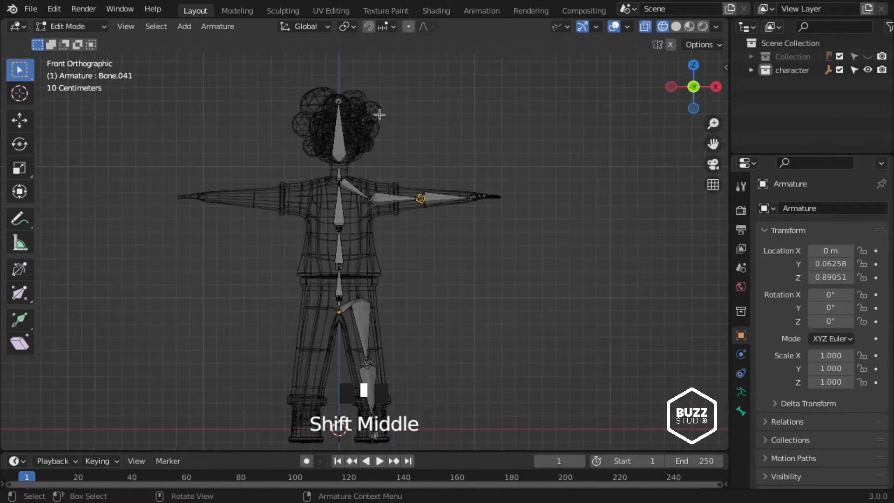
pyautogui.press('b')
pyautogui.hotkey('ctrl', 'Tab')
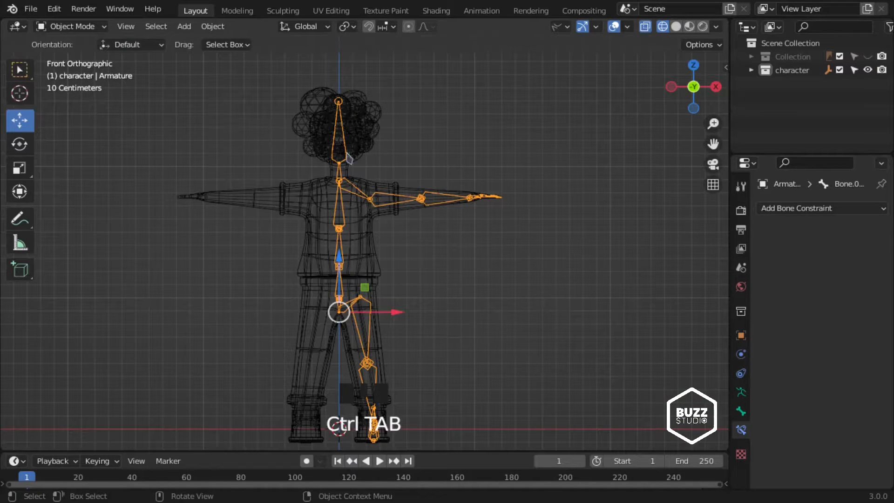
pyautogui.keyDown('shift'); pyautogui.moveTo(347, 155); pyautogui.dragTo(339, 139, button='middle'); pyautogui.keyUp('shift')
pyautogui.hotkey('shift', 's')
pyautogui.click(230, 336)
pyautogui.press('Tab')
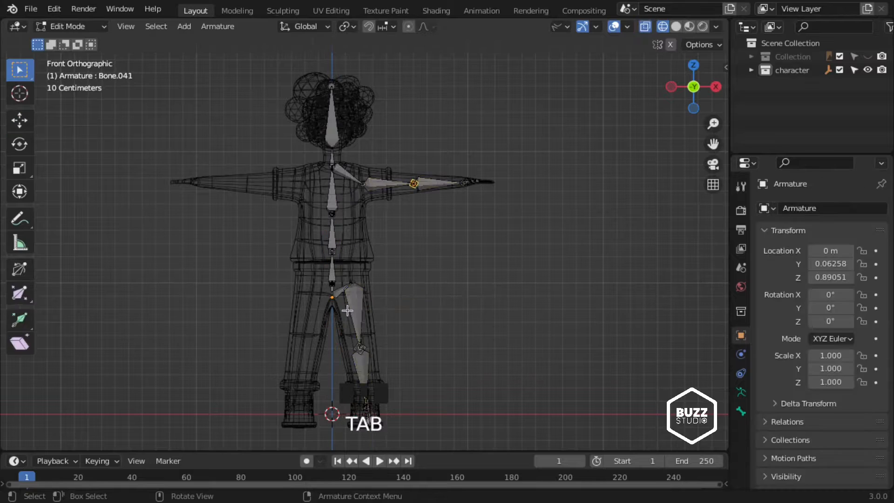
# - Snap the 3D cursor to the selected armature's origin in Object Mode
pyautogui.hotkey('ctrl', 'Tab')
pyautogui.click(286, 315)
pyautogui.hotkey('shift', 'a')
pyautogui.hotkey('shift', 's')
pyautogui.click(420, 361)
pyautogui.scroll(3, 437, 315)
pyautogui.moveTo(437, 314); pyautogui.dragTo(512, 160, button='middle')
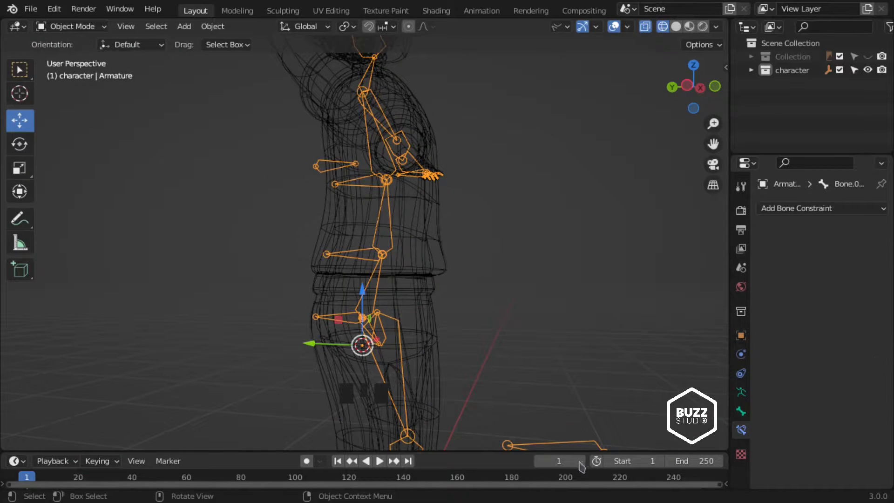
# - Enter Edit Mode in front view and set the transform pivot point to the 3D Cursor
pyautogui.press('KP_1')
pyautogui.scroll(-6, 437, 248)
pyautogui.scroll(6, 396, 279)
pyautogui.keyDown('shift'); pyautogui.moveTo(347, 305); pyautogui.dragTo(461, 287, button='middle'); pyautogui.keyUp('shift')
pyautogui.press('Tab')
pyautogui.scroll(-2, 438, 307)
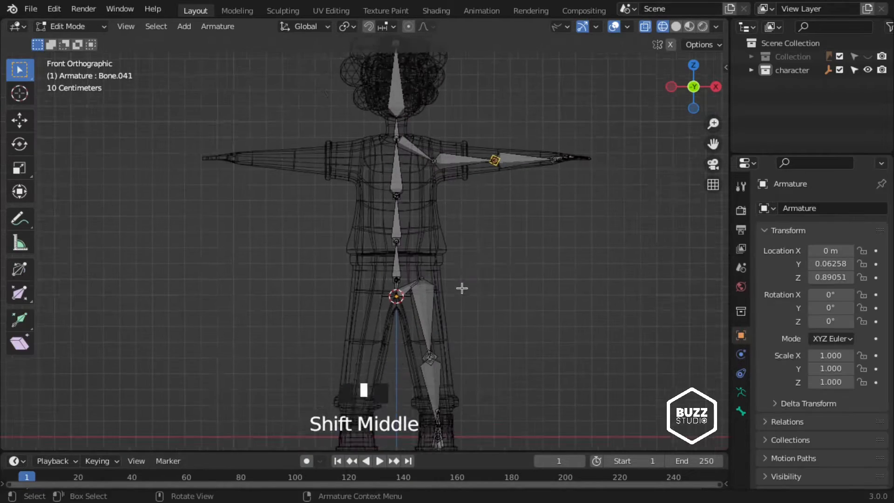
pyautogui.scroll(-2, 441, 302)
pyautogui.click(347, 27)
pyautogui.click(387, 56)
# - Select all bones of the rigged arm and leg, including their control bones, the shoulder bone and the hip bone
pyautogui.press('b')
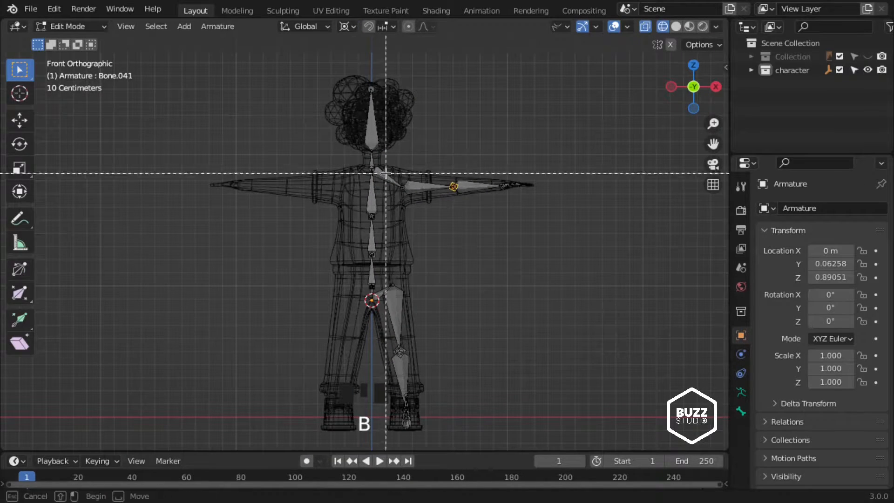
pyautogui.moveTo(382, 163); pyautogui.dragTo(567, 425)
pyautogui.moveTo(393, 180); pyautogui.dragTo(298, 230, button='middle')
pyautogui.press('KP_1')
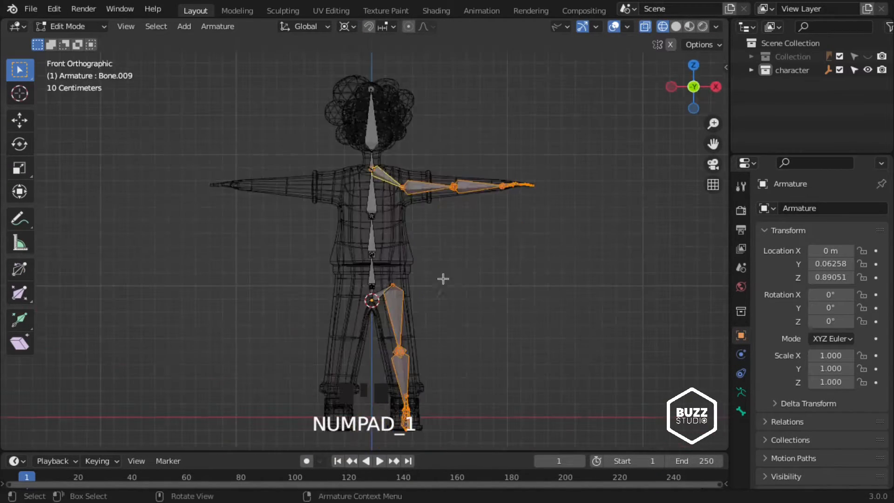
pyautogui.moveTo(443, 278); pyautogui.dragTo(319, 324, button='middle')
pyautogui.press('KP_1')
pyautogui.scroll(4, 417, 281)
pyautogui.keyDown('shift'); pyautogui.moveTo(417, 282); pyautogui.dragTo(409, 261, button='middle'); pyautogui.keyUp('shift')
pyautogui.scroll(4, 410, 262)
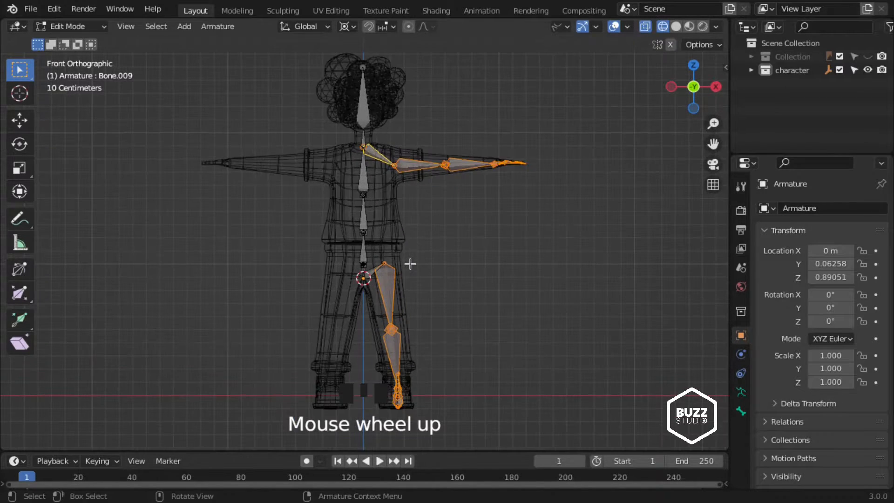
pyautogui.keyDown('shift'); pyautogui.click(402, 347); pyautogui.keyUp('shift')
pyautogui.scroll(-3, 428, 289)
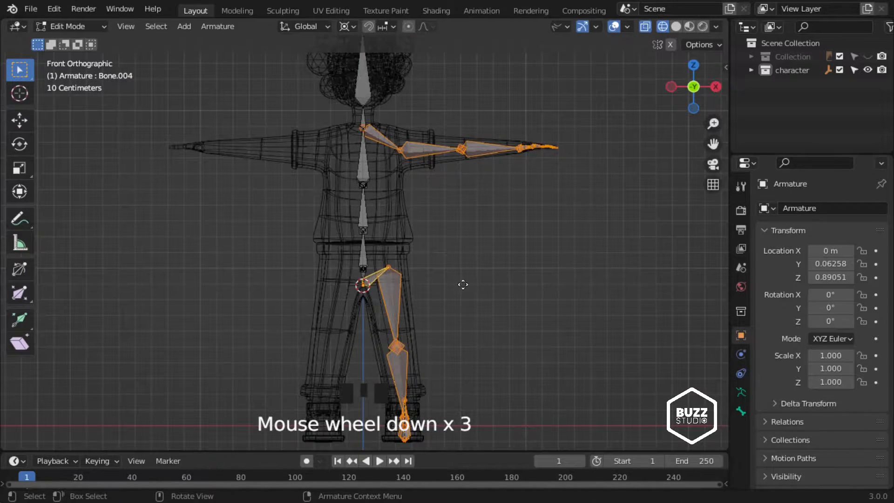
# - Duplicate the selected arm and leg bones in place and mirror the copies with an X scale of -1
pyautogui.press('g')
pyautogui.scroll(-3, 474, 249)
pyautogui.keyDown('shift'); pyautogui.moveTo(470, 232); pyautogui.dragTo(468, 223, button='middle'); pyautogui.keyUp('shift')
pyautogui.scroll(1, 468, 251)
pyautogui.moveTo(470, 260)
pyautogui.keyDown('shift'); pyautogui.mouseDown(button='middle')
pyautogui.moveTo(471, 276)
pyautogui.moveTo(480, 263)
pyautogui.mouseUp(button='middle'); pyautogui.keyUp('shift')
pyautogui.hotkey('shift', 'd')
pyautogui.rightClick(478, 264)
pyautogui.press('s')
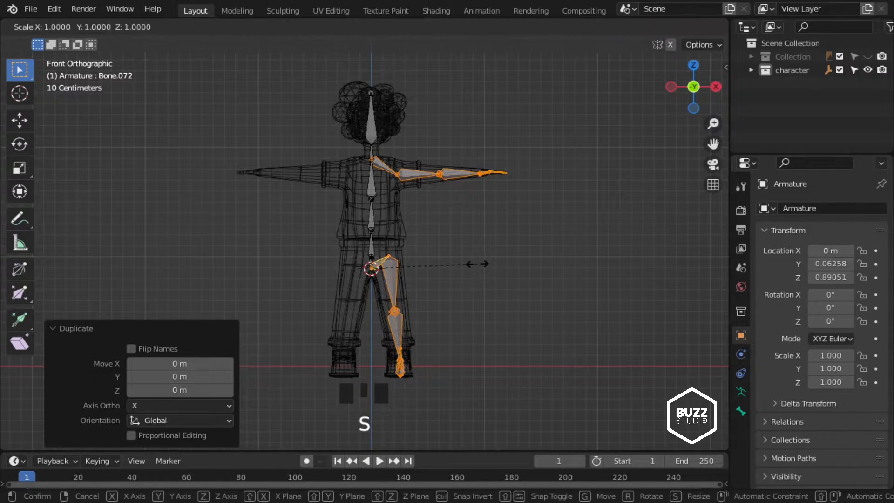
pyautogui.press('Return')
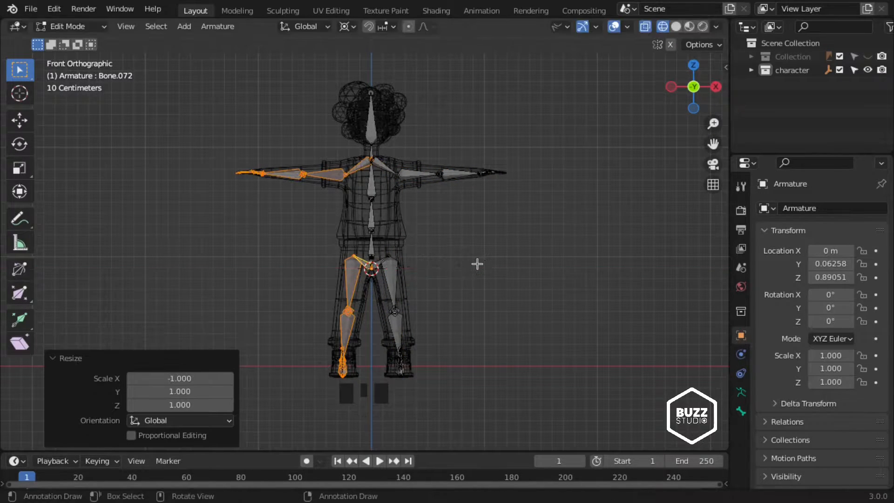
# - Parent the lowest spine bone to the pelvis bone with Keep Offset
pyautogui.scroll(-5, 471, 250)
pyautogui.moveTo(471, 250); pyautogui.dragTo(298, 251, button='middle')
pyautogui.press('Tab')
pyautogui.hotkey('ctrl', 'p')
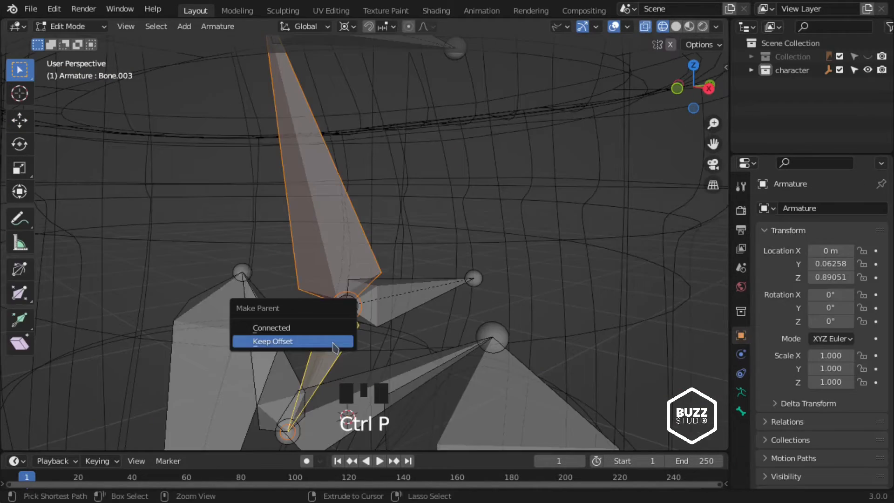
pyautogui.click(270, 340)
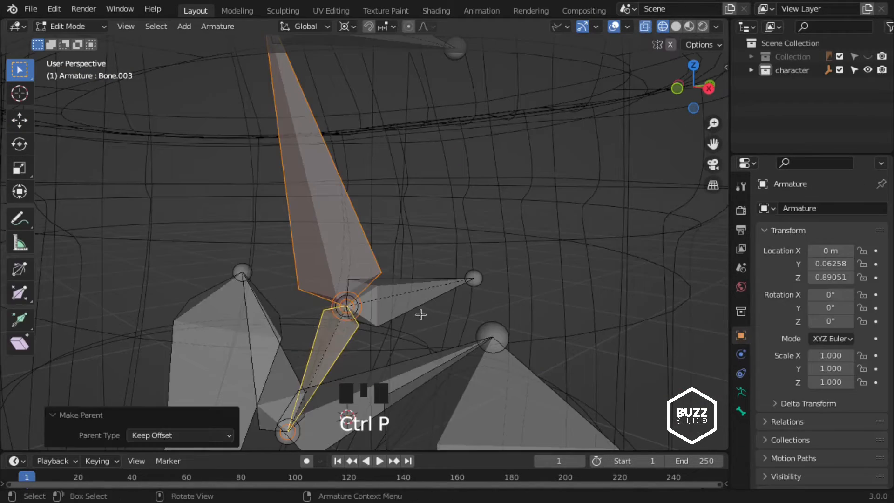
# - Switch the armature to Pose Mode and test the rig by moving the pelvis control bone, cancelling the move
pyautogui.hotkey('ctrl', 'Tab')
pyautogui.click(405, 285)
pyautogui.scroll(-1, 485, 326)
pyautogui.scroll(-5, 485, 326)
pyautogui.moveTo(485, 326); pyautogui.dragTo(413, 313, button='middle')
pyautogui.press('g')
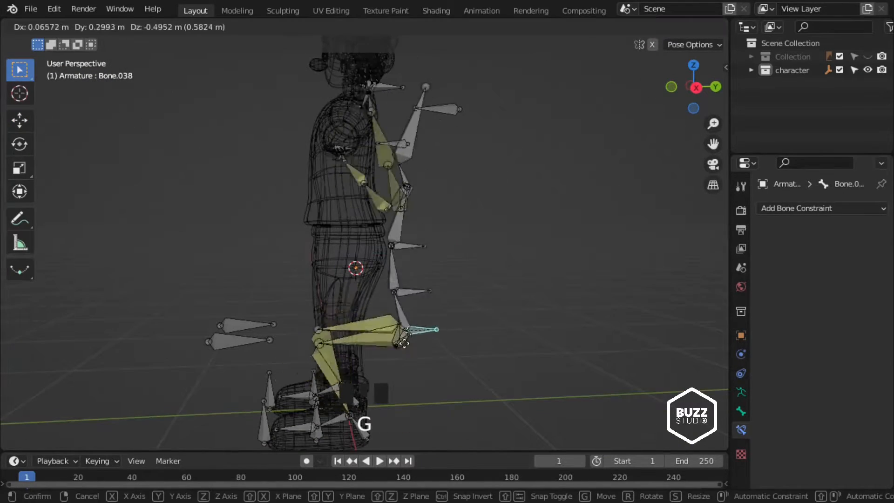
pyautogui.rightClick(395, 296)
# - Examine the full rig with its mirrored arms and legs from the front and in perspective
pyautogui.press('KP_1')
pyautogui.scroll(1, 401, 283)
pyautogui.scroll(-1, 403, 280)
pyautogui.keyDown('shift'); pyautogui.moveTo(424, 204); pyautogui.dragTo(425, 228, button='middle'); pyautogui.keyUp('shift')
pyautogui.press('KP_1')
pyautogui.scroll(-3, 401, 235)
pyautogui.scroll(-3, 431, 219)
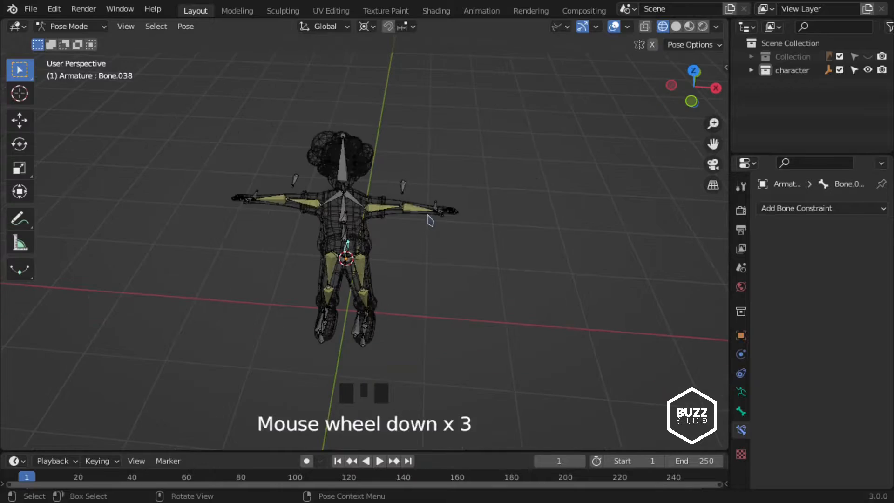
pyautogui.press('KP_1')
pyautogui.scroll(2, 431, 262)
pyautogui.keyDown('shift'); pyautogui.moveTo(431, 262); pyautogui.dragTo(405, 282, button='middle'); pyautogui.keyUp('shift')
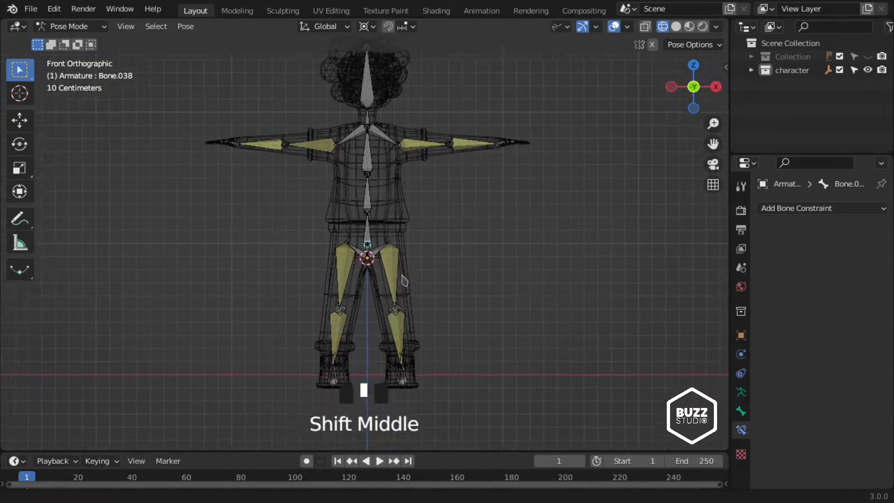
pyautogui.scroll(-2, 439, 230)
pyautogui.moveTo(439, 230); pyautogui.dragTo(630, 492, button='middle')
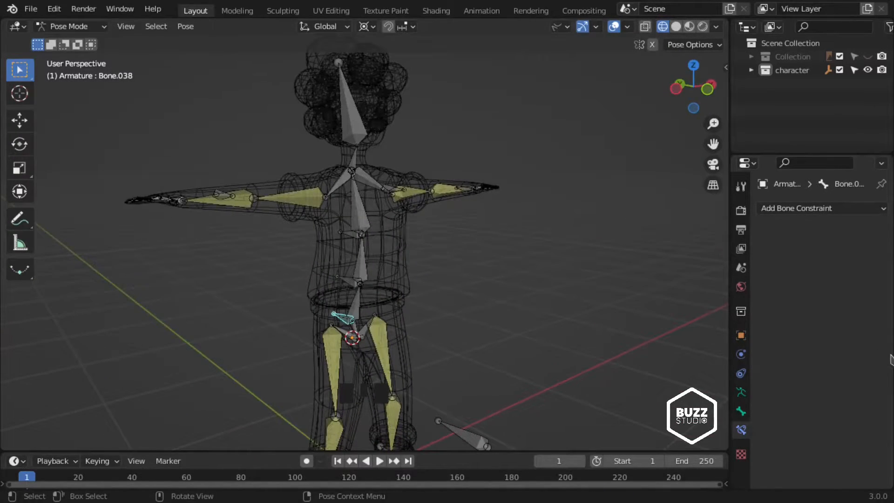
# - Rename the bone running through the character's head as head
pyautogui.press('KP_1')
pyautogui.scroll(2, 429, 252)
pyautogui.keyDown('shift'); pyautogui.moveTo(429, 251); pyautogui.dragTo(433, 390, button='middle'); pyautogui.keyUp('shift')
pyautogui.click(400, 225)
pyautogui.scroll(-3, 401, 229)
pyautogui.moveTo(403, 233); pyautogui.dragTo(440, 240, button='middle')
pyautogui.press('F2')
pyautogui.write('H')
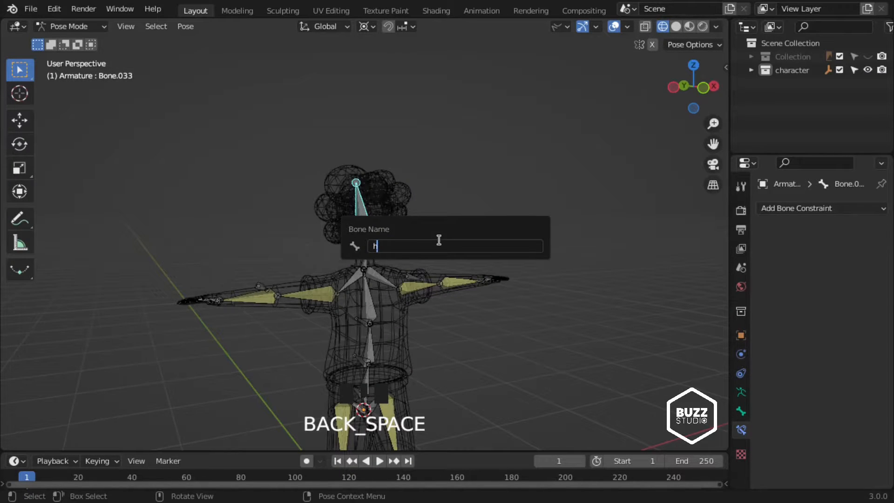
pyautogui.write('ead')
pyautogui.press('Return')
# - Show the bone properties and rename the short bone below the head as neck
pyautogui.scroll(9, 440, 245)
pyautogui.click(741, 412)
pyautogui.click(373, 322)
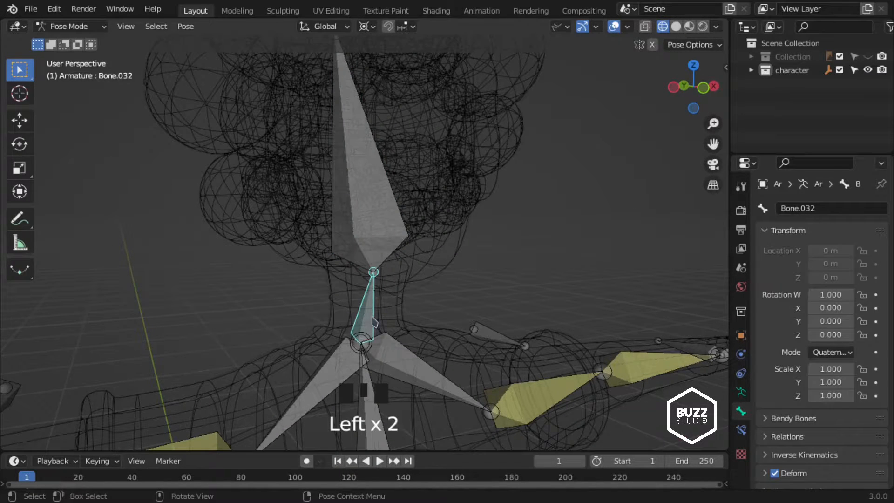
pyautogui.press('F2')
pyautogui.write('neck')
pyautogui.press('Return')
# - Rename the character's left shoulder bone as shoulder-L
pyautogui.scroll(-2, 371, 315)
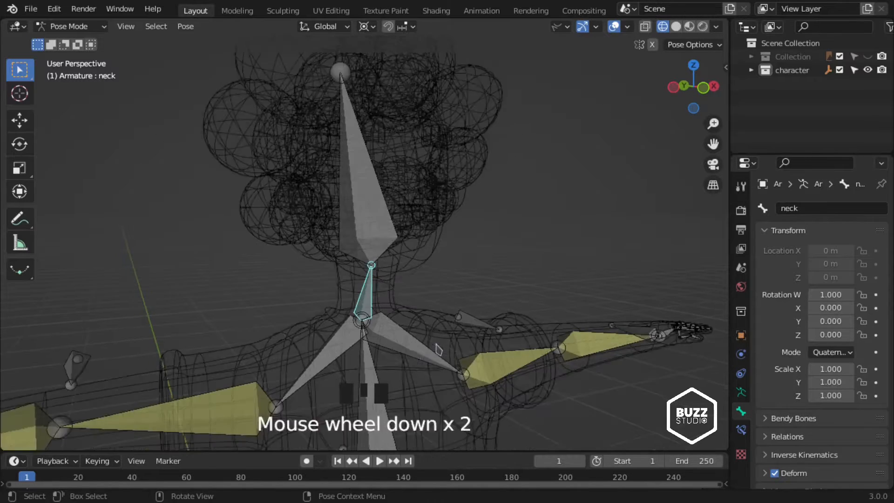
pyautogui.moveTo(371, 315); pyautogui.dragTo(438, 324, button='middle')
pyautogui.click(443, 326)
pyautogui.press('F2')
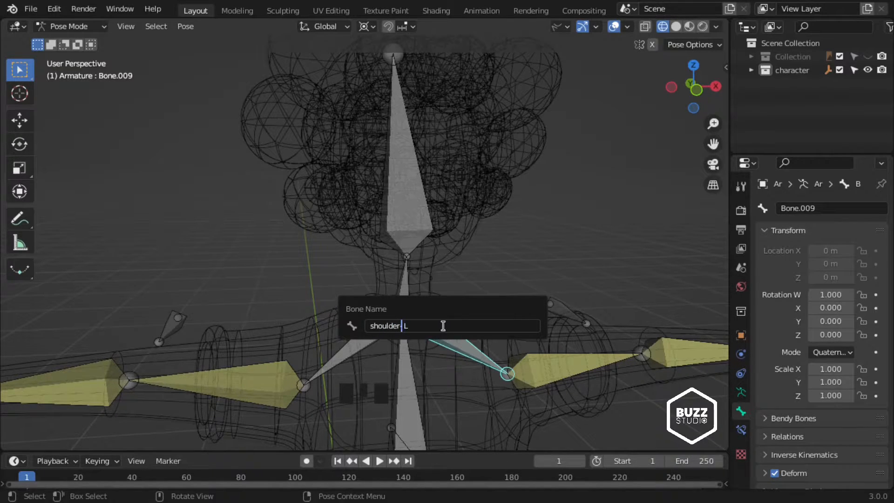
pyautogui.press('Return')
# - Rename the character's right shoulder bone as shoulder-R
pyautogui.click(365, 337)
pyautogui.press('F2')
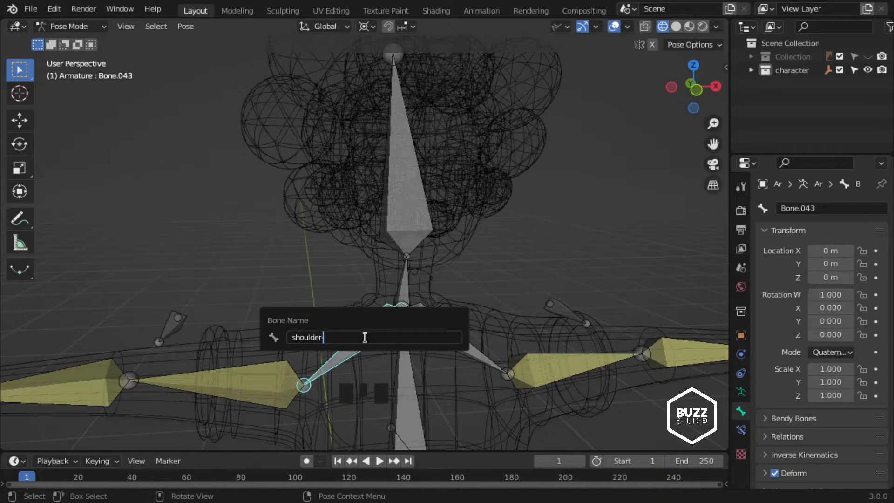
pyautogui.write('shoulder-')
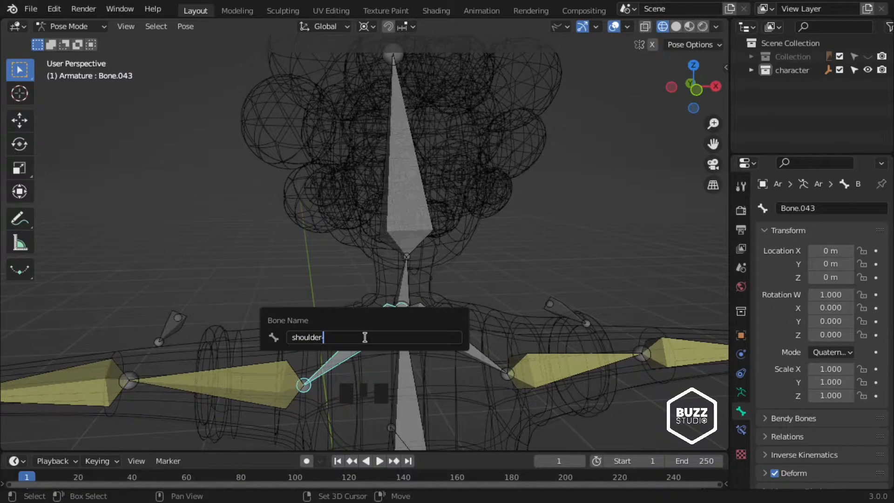
pyautogui.write('R')
pyautogui.press('Return')
# - Rename the left upper arm bone as upper_aem-L
pyautogui.scroll(-3, 365, 337)
pyautogui.keyDown('shift'); pyautogui.moveTo(493, 356); pyautogui.dragTo(388, 316, button='middle'); pyautogui.keyUp('shift')
pyautogui.scroll(3, 389, 316)
pyautogui.click(389, 316)
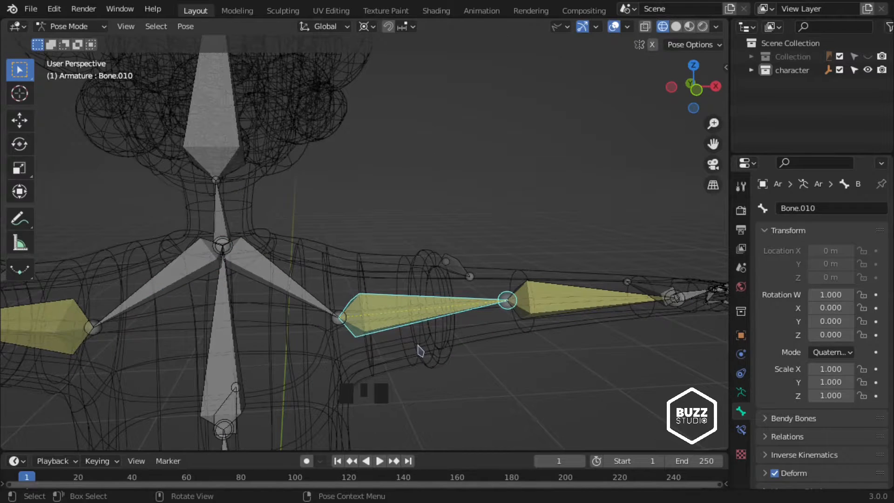
pyautogui.press('F2')
pyautogui.press('BackSpace')
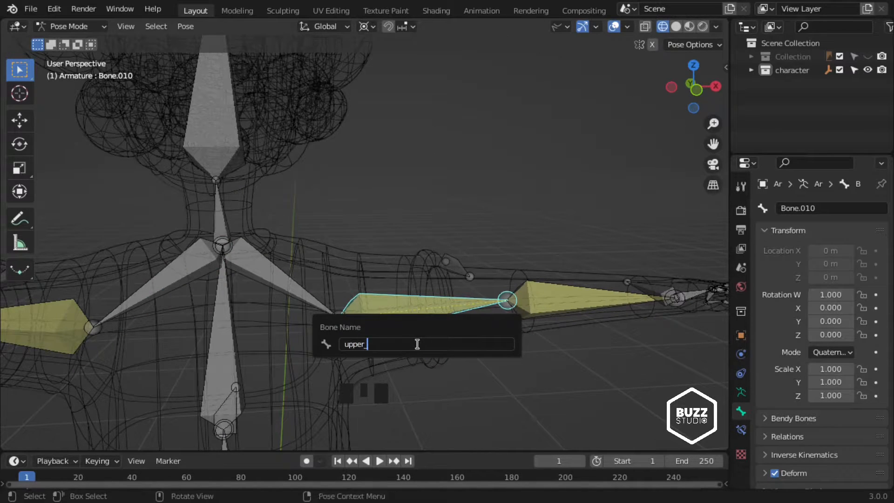
pyautogui.write('upper_aem-L')
pyautogui.press('Return')
# - Rename the bone between the left elbow and wrist as forearm-L
pyautogui.click(591, 299)
pyautogui.press('F2')
pyautogui.press('BackSpace')
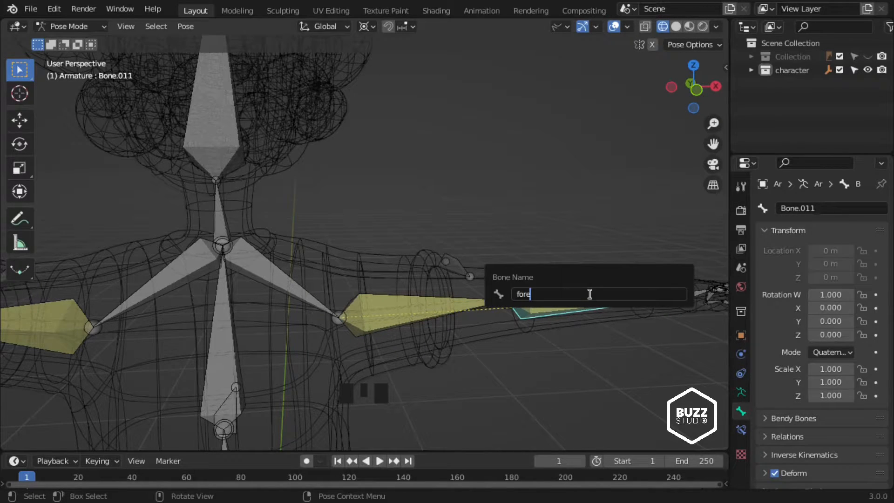
pyautogui.write('forearm-L')
pyautogui.press('Return')
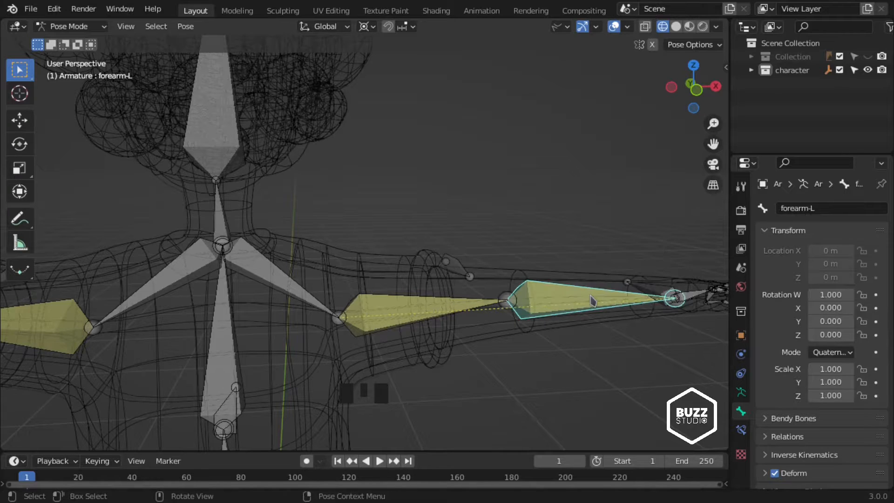
# - Rename the left hand bone between the wrist and the fingers as hand-L
pyautogui.scroll(2, 594, 303)
pyautogui.keyDown('shift'); pyautogui.moveTo(594, 303); pyautogui.dragTo(372, 256, button='middle'); pyautogui.keyUp('shift')
pyautogui.moveTo(499, 247); pyautogui.dragTo(539, 288, button='middle')
pyautogui.scroll(2, 536, 279)
pyautogui.click(482, 150)
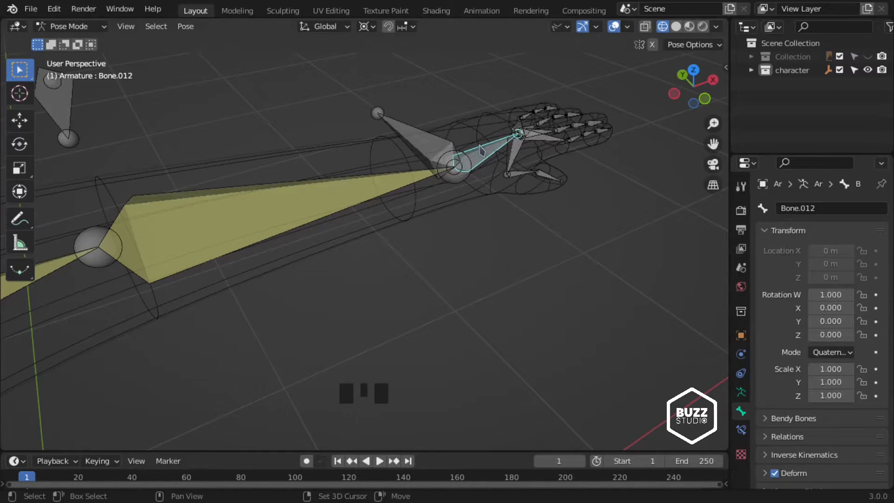
pyautogui.keyDown('shift'); pyautogui.moveTo(482, 151); pyautogui.dragTo(535, 147, button='middle'); pyautogui.keyUp('shift')
pyautogui.press('F2')
pyautogui.press('BackSpace')
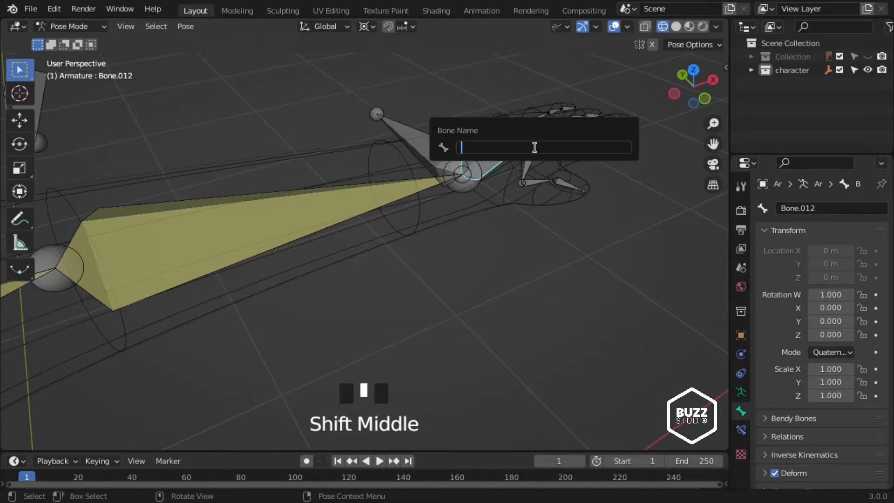
pyautogui.write('hand-L')
pyautogui.press('Return')
# - Rename the right upper arm bone as upper_aem-R
pyautogui.scroll(-16, 474, 195)
pyautogui.press('KP_1')
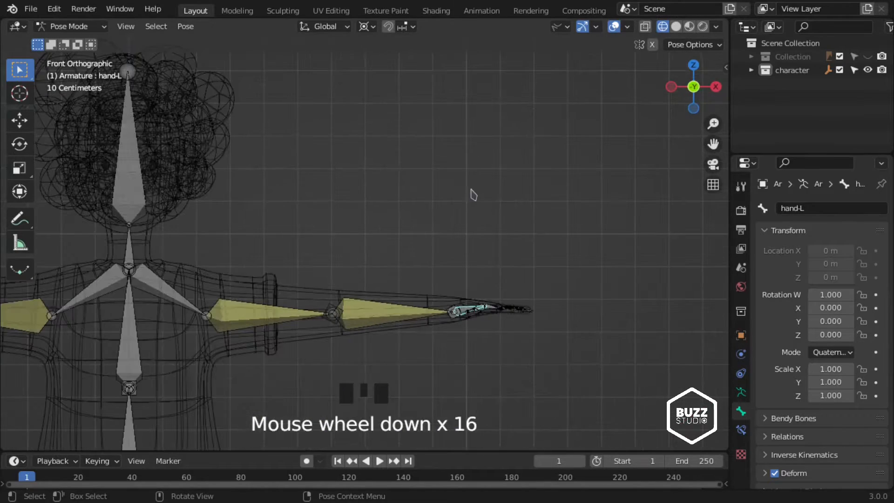
pyautogui.scroll(1, 473, 181)
pyautogui.keyDown('shift'); pyautogui.moveTo(70, 420); pyautogui.dragTo(546, 365, button='middle'); pyautogui.keyUp('shift')
pyautogui.click(435, 278)
pyautogui.scroll(1, 435, 279)
pyautogui.scroll(1, 436, 277)
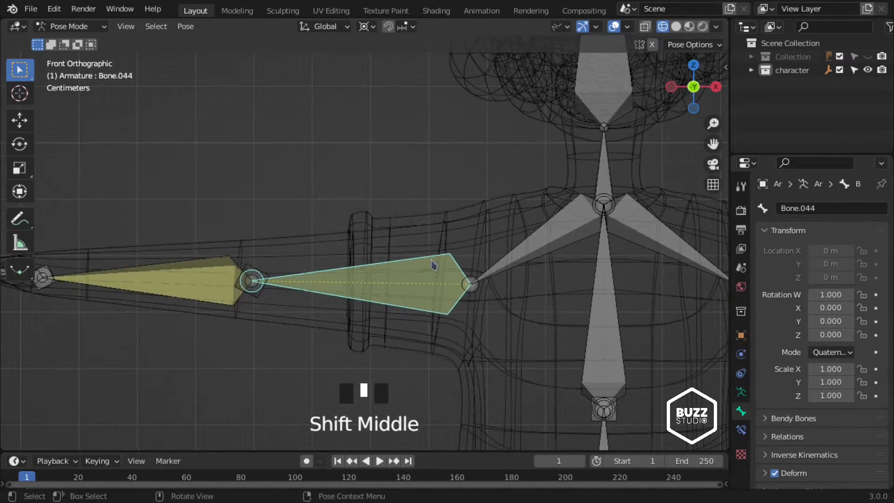
pyautogui.keyDown('shift'); pyautogui.moveTo(436, 266); pyautogui.dragTo(115, 227, button='middle'); pyautogui.keyUp('shift')
pyautogui.click(530, 246)
pyautogui.press('F2')
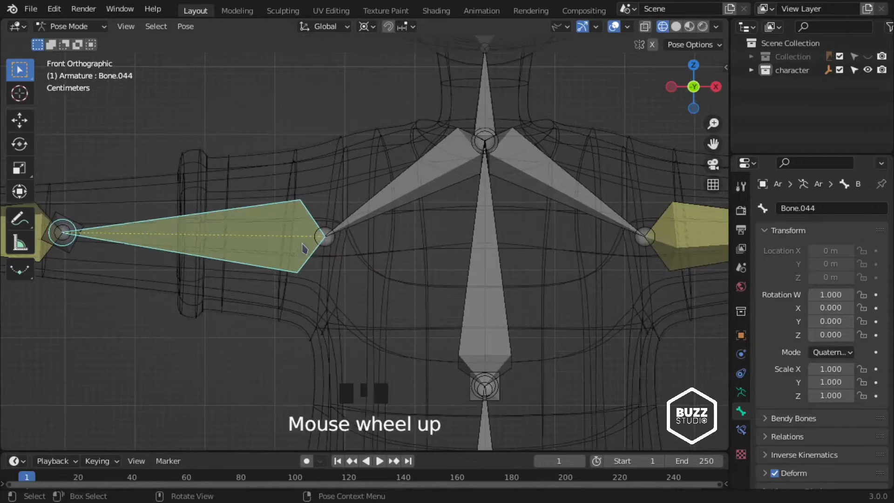
pyautogui.press('F2')
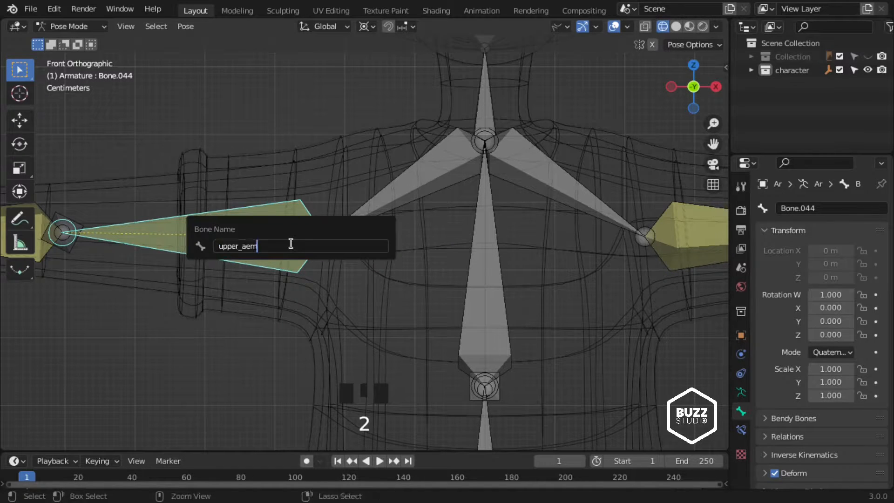
pyautogui.write('R')
pyautogui.press('Return')
# - Reuse the left forearm bone's name for the right forearm bone, naming it forearm-R
pyautogui.scroll(-5, 291, 244)
pyautogui.scroll(3, 559, 236)
pyautogui.keyDown('shift'); pyautogui.moveTo(559, 235); pyautogui.dragTo(328, 274, button='middle'); pyautogui.keyUp('shift')
pyautogui.click(601, 274)
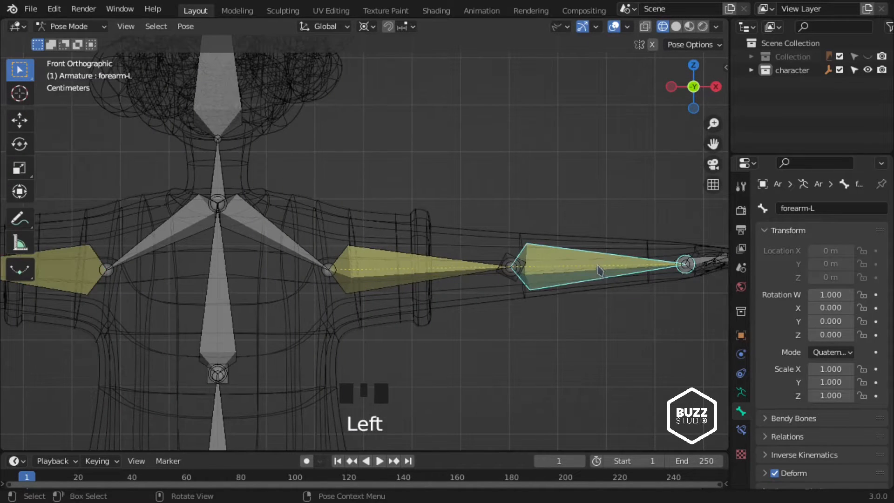
pyautogui.press('F2')
pyautogui.keyDown('shift'); pyautogui.moveTo(116, 280); pyautogui.dragTo(689, 274, button='middle'); pyautogui.keyUp('shift')
pyautogui.click(340, 264)
pyautogui.press('F2')
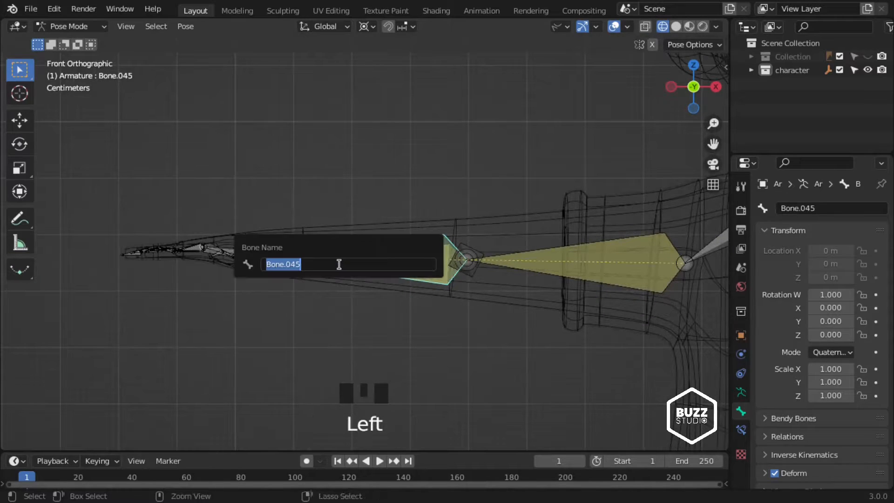
pyautogui.write('R')
pyautogui.press('Return')
# - Rename the right hand bone between the wrist and the fingers as hand-R
pyautogui.moveTo(337, 257); pyautogui.dragTo(347, 299, button='middle')
pyautogui.scroll(5, 235, 265)
pyautogui.keyDown('shift'); pyautogui.moveTo(140, 261); pyautogui.dragTo(250, 240, button='middle'); pyautogui.keyUp('shift')
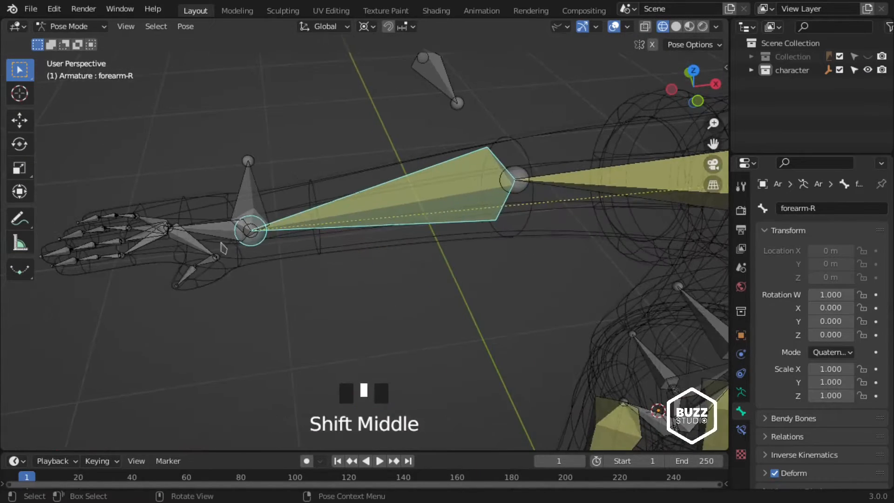
pyautogui.click(228, 228)
pyautogui.press('F2')
pyautogui.press('BackSpace')
pyautogui.write('hand')
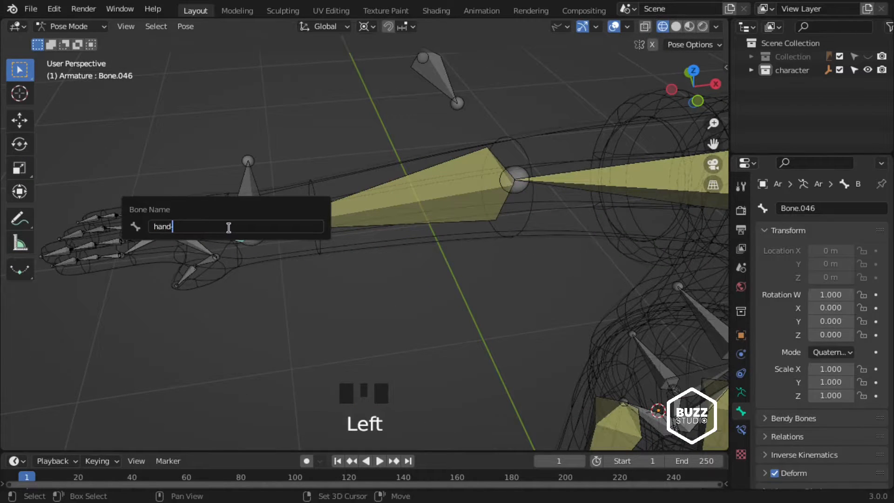
pyautogui.write('-R')
pyautogui.press('Return')
# - In front view, rename the uppermost torso bone between the shoulders as chest-1
pyautogui.keyDown('shift'); pyautogui.moveTo(675, 307); pyautogui.dragTo(401, 188, button='middle'); pyautogui.keyUp('shift')
pyautogui.scroll(-4, 400, 189)
pyautogui.press('KP_1')
pyautogui.click(476, 186)
pyautogui.keyDown('shift'); pyautogui.moveTo(476, 186); pyautogui.dragTo(370, 272, button='middle'); pyautogui.keyUp('shift')
pyautogui.scroll(3, 370, 271)
pyautogui.press('F2')
pyautogui.write('chest-')
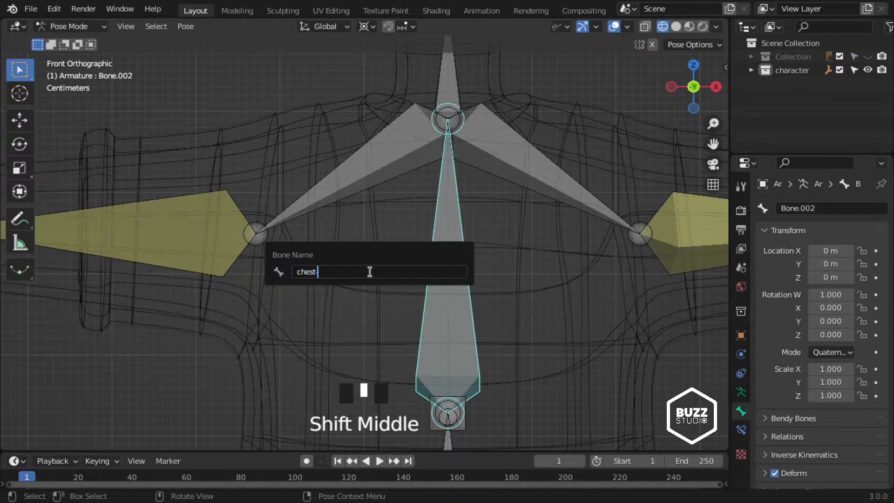
pyautogui.write('1')
pyautogui.press('Return')
# - Rename the middle torso bone as chest
pyautogui.scroll(-4, 342, 256)
pyautogui.click(413, 418)
pyautogui.keyDown('shift'); pyautogui.moveTo(413, 419); pyautogui.dragTo(371, 214, button='middle'); pyautogui.keyUp('shift')
pyautogui.scroll(4, 371, 214)
pyautogui.press('F2')
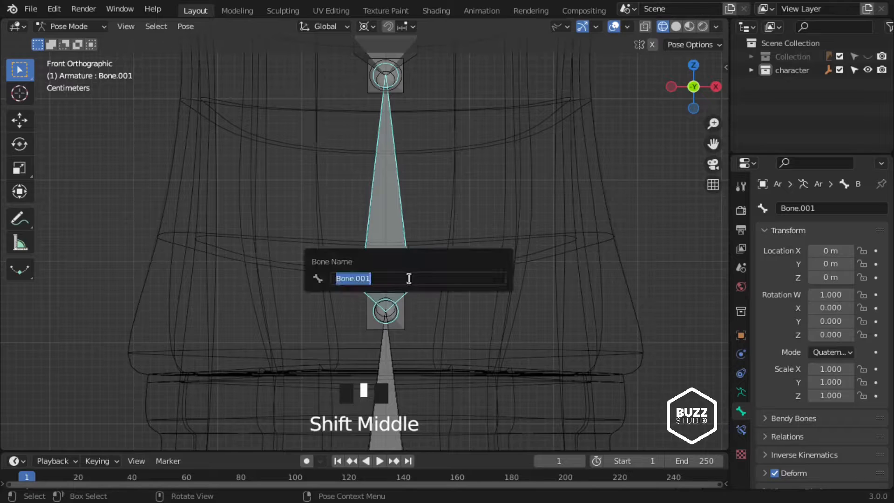
pyautogui.press('Return')
# - Rename the lowest torso bone, just above the pelvis, as spine
pyautogui.scroll(-1, 429, 280)
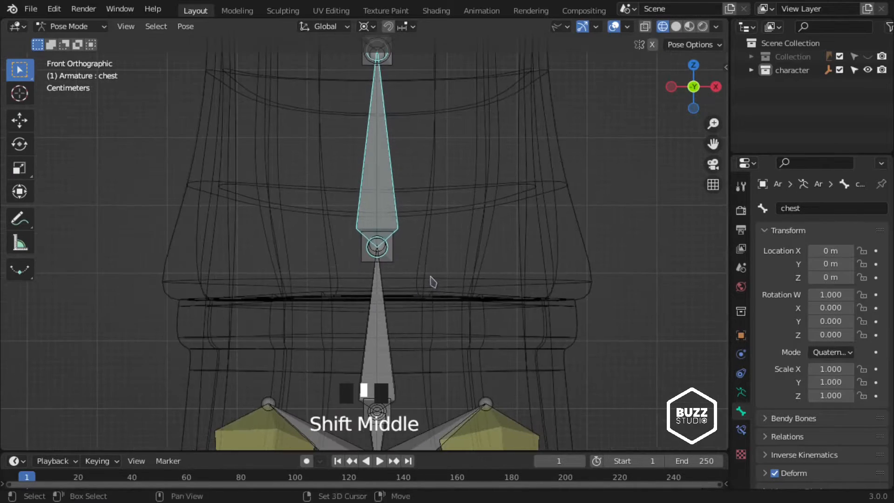
pyautogui.click(390, 354)
pyautogui.keyDown('shift'); pyautogui.moveTo(434, 361); pyautogui.dragTo(455, 319, button='middle'); pyautogui.keyUp('shift')
pyautogui.scroll(-1, 455, 320)
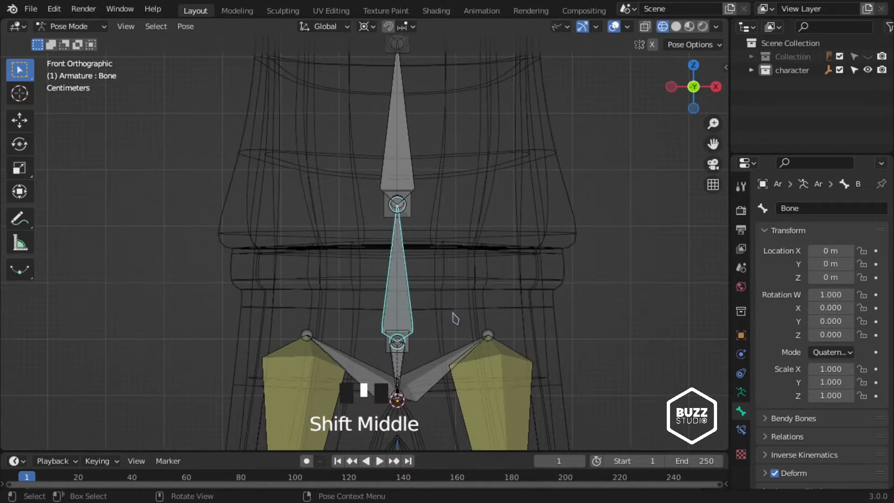
pyautogui.press('F2')
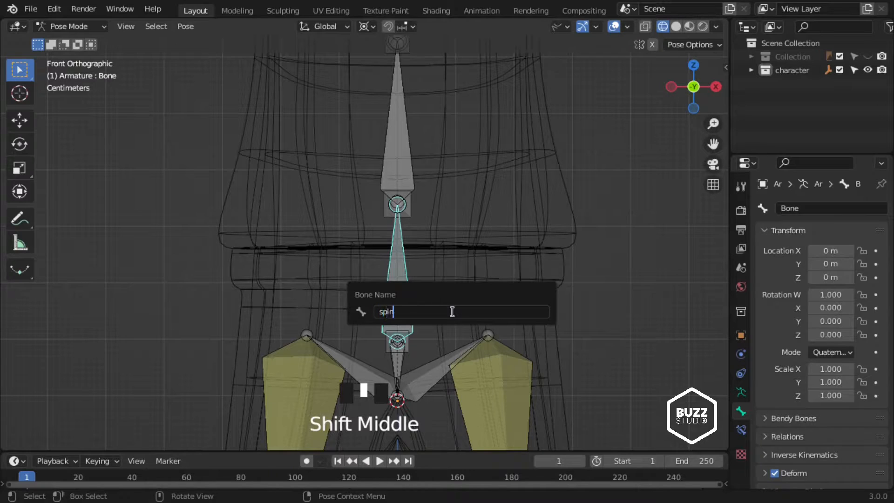
pyautogui.write('spine')
pyautogui.press('Return')
# - Rename the short central pelvis bone between the two hip bones as hips
pyautogui.click(401, 366)
pyautogui.press('F2')
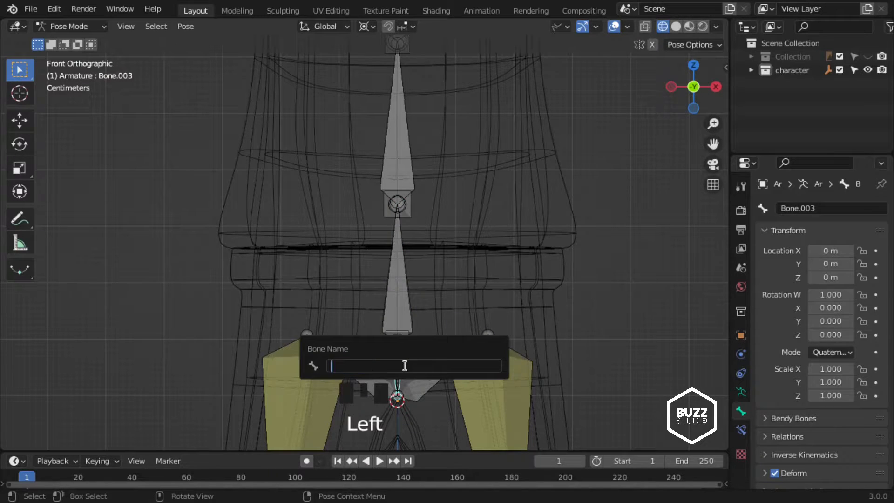
pyautogui.write('hips')
pyautogui.press('Return')
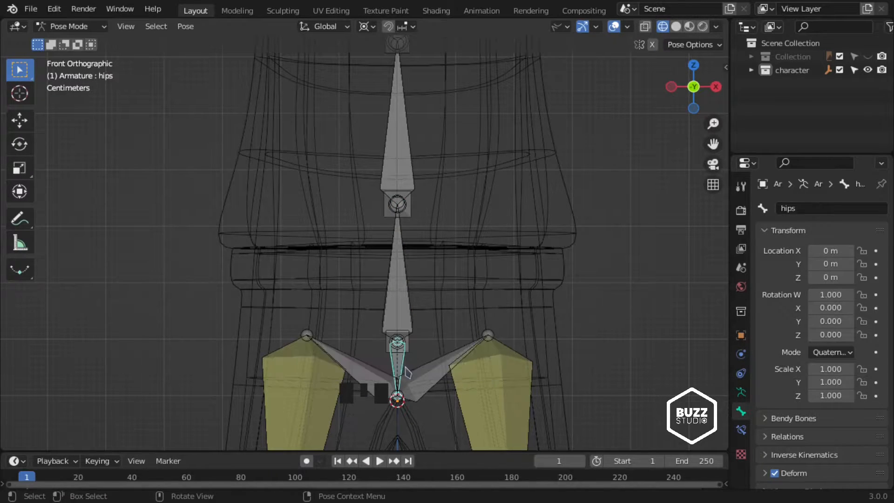
# - Rename the character's left upper leg bone as the thigh
pyautogui.keyDown('shift'); pyautogui.moveTo(454, 396); pyautogui.dragTo(419, 235, button='middle'); pyautogui.keyUp('shift')
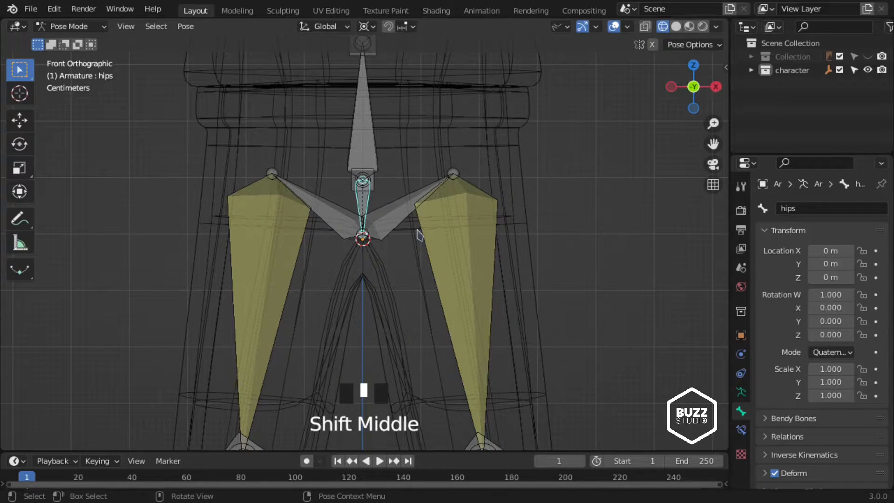
pyautogui.click(461, 288)
pyautogui.keyDown('shift'); pyautogui.moveTo(462, 289); pyautogui.dragTo(426, 260, button='middle'); pyautogui.keyUp('shift')
pyautogui.press('F2')
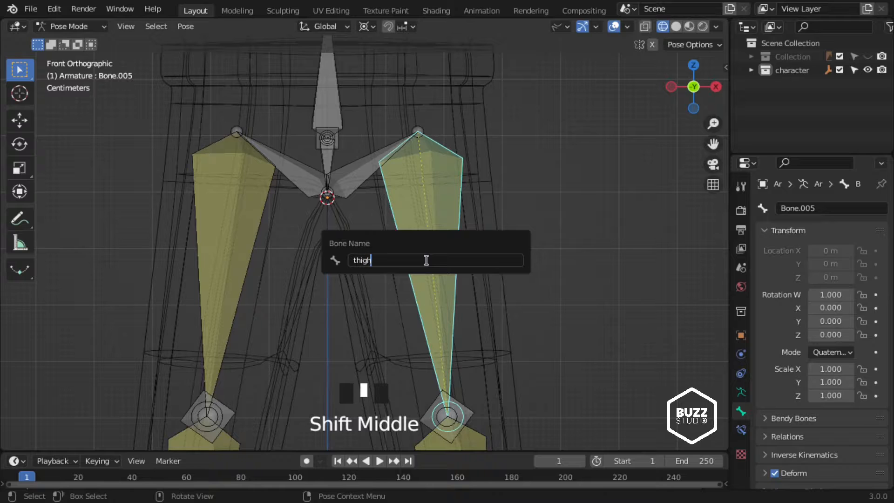
pyautogui.press('Return')
# - Rename the character's left lower leg bone as shin-L
pyautogui.keyDown('shift'); pyautogui.moveTo(426, 260); pyautogui.dragTo(375, 149, button='middle'); pyautogui.keyUp('shift')
pyautogui.click(358, 278)
pyautogui.press('F2')
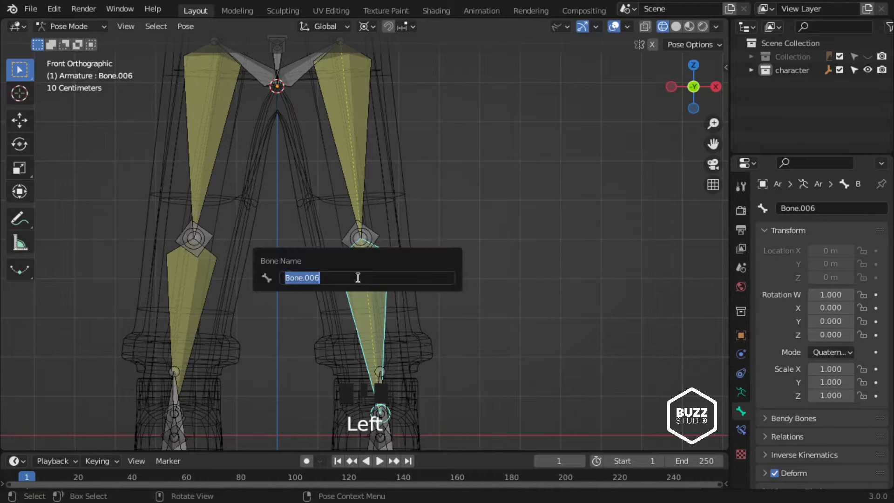
pyautogui.write('shin.L')
pyautogui.press('Return')
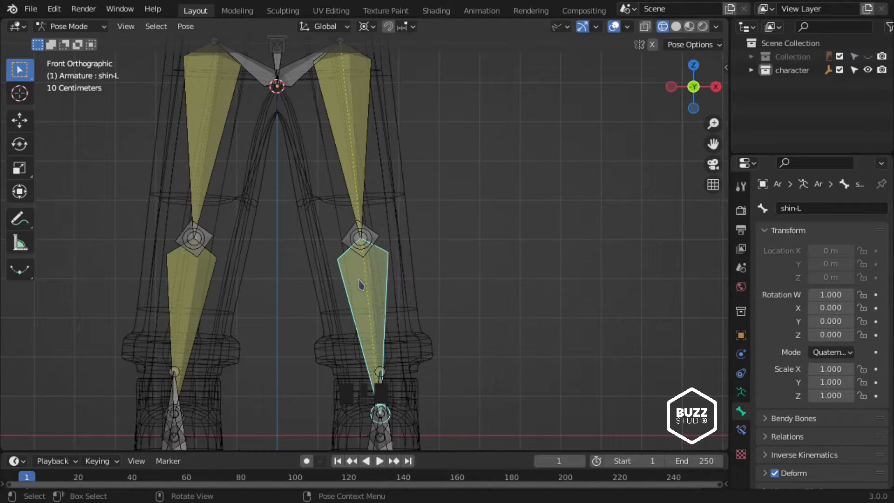
# - Rename the character's left foot bone as foot
pyautogui.moveTo(358, 278); pyautogui.dragTo(310, 212, button='middle')
pyautogui.click(454, 279)
pyautogui.press('F2')
pyautogui.write('foot')
pyautogui.press('Return')
# - Rename the character's left toe bone as toe.l
pyautogui.scroll(-2, 454, 276)
pyautogui.click(364, 256)
pyautogui.press('F2')
pyautogui.write('toe.l')
pyautogui.press('Return')
# - Rename the character's right upper leg bone as thingh-R
pyautogui.click(307, 209)
pyautogui.press('F2')
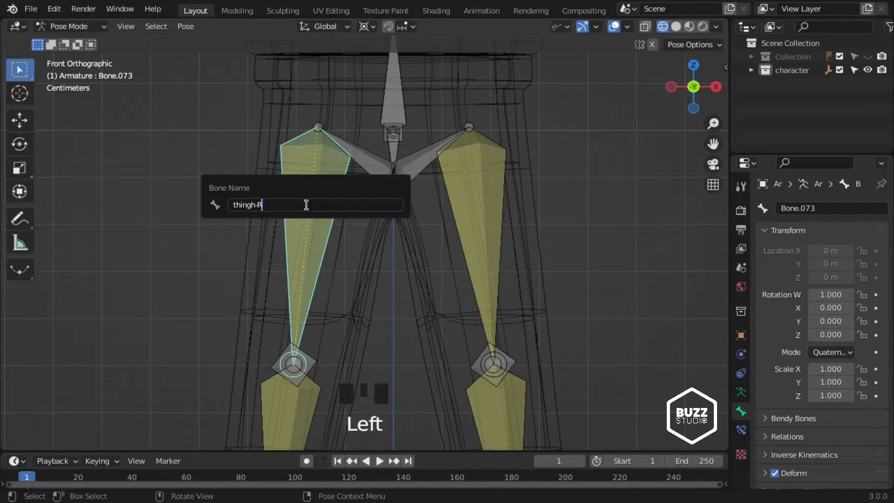
pyautogui.press('Return')
# - Rename the character's right lower leg bone as shin.R
pyautogui.scroll(-5, 306, 205)
pyautogui.moveTo(307, 205); pyautogui.dragTo(326, 251, button='middle')
pyautogui.press('KP_1')
pyautogui.scroll(3, 326, 326)
pyautogui.click(326, 334)
pyautogui.keyDown('shift'); pyautogui.moveTo(326, 334); pyautogui.dragTo(389, 277, button='middle'); pyautogui.keyUp('shift')
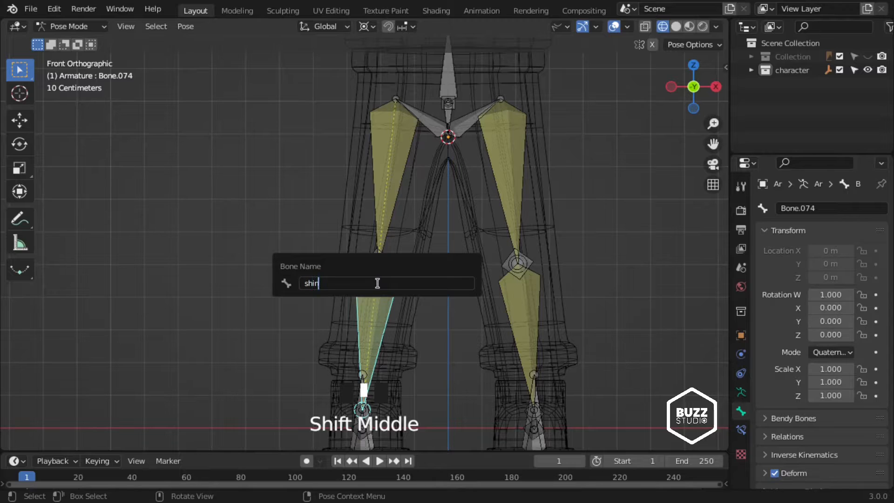
pyautogui.press('Return')
# - Rename the character's right foot bone as the foot
pyautogui.press('KP_3')
pyautogui.press('KP_Subtract')
pyautogui.press('KP_9')
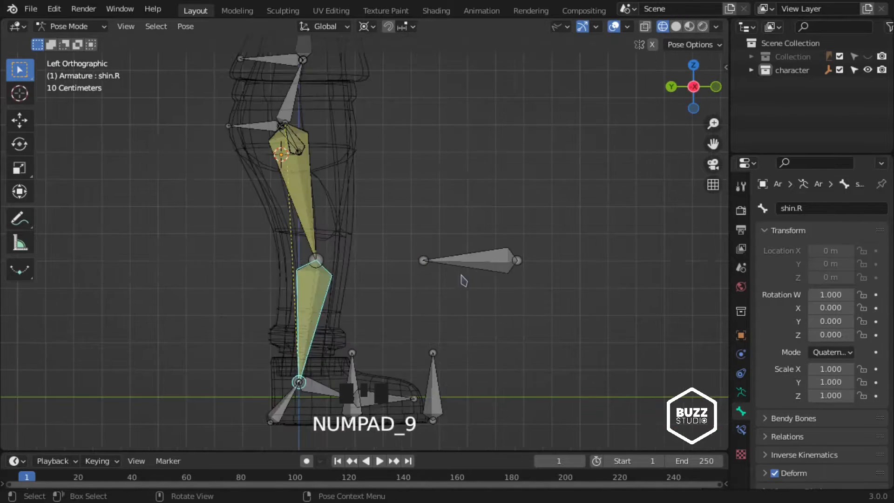
pyautogui.keyDown('shift'); pyautogui.moveTo(463, 279); pyautogui.dragTo(408, 274, button='middle'); pyautogui.keyUp('shift')
pyautogui.click(408, 274)
pyautogui.press('F2')
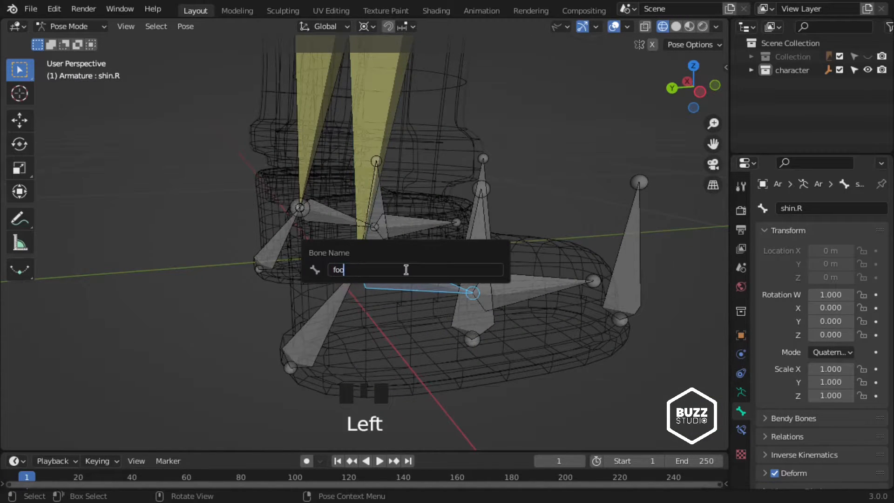
pyautogui.press('Return')
# - Rename the character's right toe bone as toe-R
pyautogui.click(538, 292)
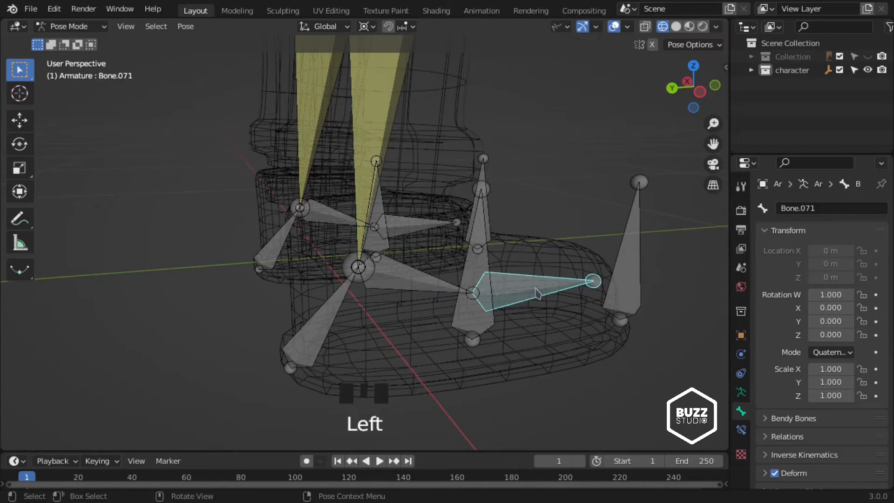
pyautogui.press('F2')
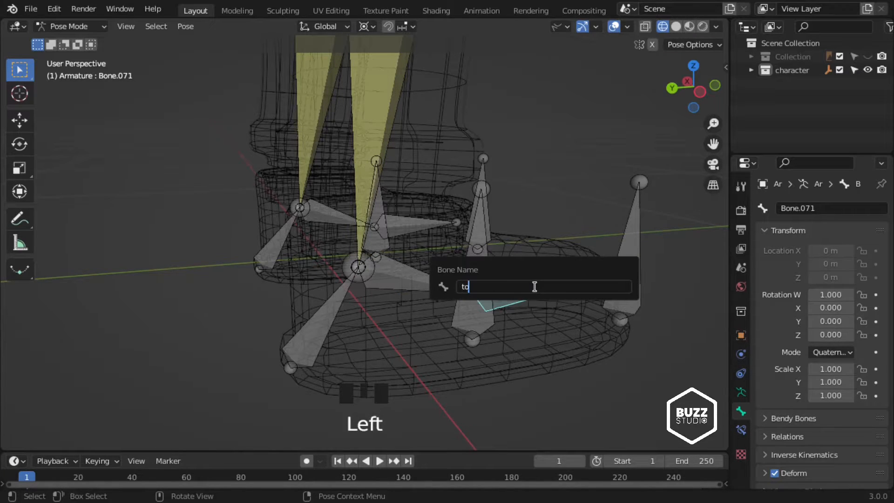
pyautogui.write('toe-R')
pyautogui.press('Return')
# - Select all bones in Edit Mode and recalculate their roll to the Global +X Axis
pyautogui.moveTo(534, 287); pyautogui.dragTo(498, 288, button='middle')
pyautogui.press('KP_1')
pyautogui.scroll(2, 443, 279)
pyautogui.press('KP_1')
pyautogui.scroll(-3, 501, 279)
pyautogui.press('Tab')
pyautogui.scroll(-2, 473, 256)
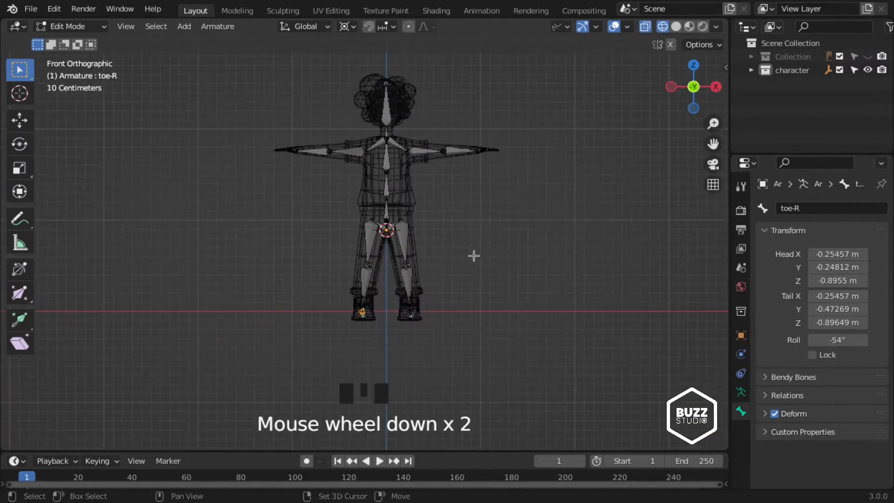
pyautogui.press('a')
pyautogui.keyDown('shift'); pyautogui.moveTo(473, 255); pyautogui.dragTo(481, 284, button='middle'); pyautogui.keyUp('shift')
pyautogui.scroll(1, 485, 292)
pyautogui.hotkey('shift', 'n')
pyautogui.click(240, 337)
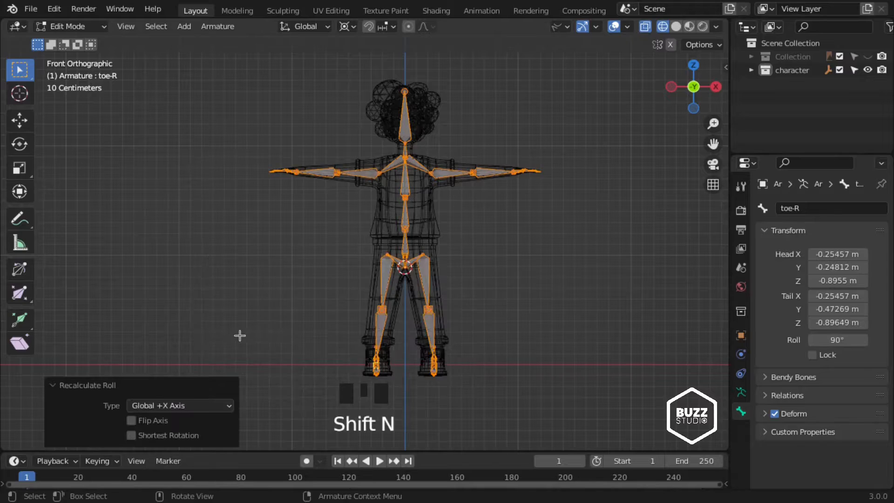
# - In Pose Mode, turn off Deform for the knee target bones, the foot control bones and the control bones behind the spine
pyautogui.moveTo(240, 335); pyautogui.dragTo(309, 282, button='middle')
pyautogui.press('KP_1')
pyautogui.hotkey('ctrl', 'Tab')
pyautogui.scroll(1, 451, 285)
pyautogui.keyDown('shift'); pyautogui.moveTo(451, 285); pyautogui.dragTo(416, 240, button='middle'); pyautogui.keyUp('shift')
pyautogui.scroll(2, 419, 266)
pyautogui.moveTo(448, 193); pyautogui.dragTo(351, 248, button='middle')
pyautogui.scroll(5, 351, 248)
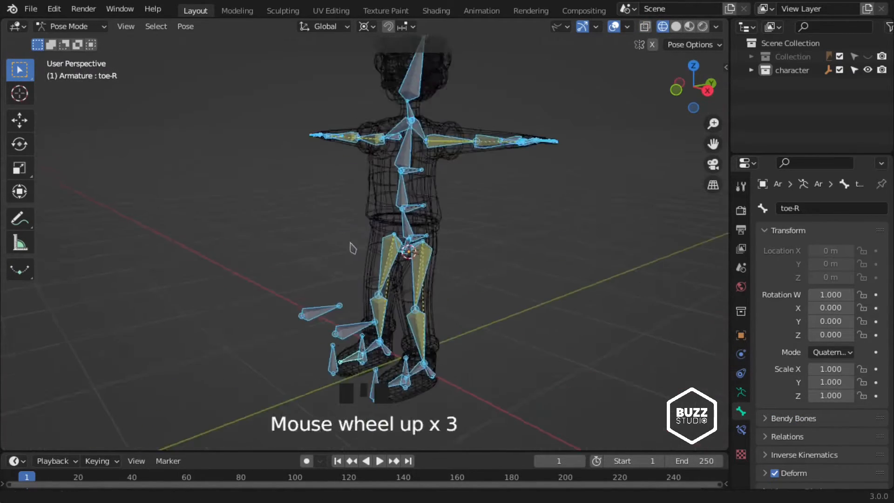
pyautogui.keyDown('shift'); pyautogui.moveTo(354, 366); pyautogui.dragTo(330, 249, button='middle'); pyautogui.keyUp('shift')
pyautogui.click(326, 241)
pyautogui.scroll(-3, 819, 382)
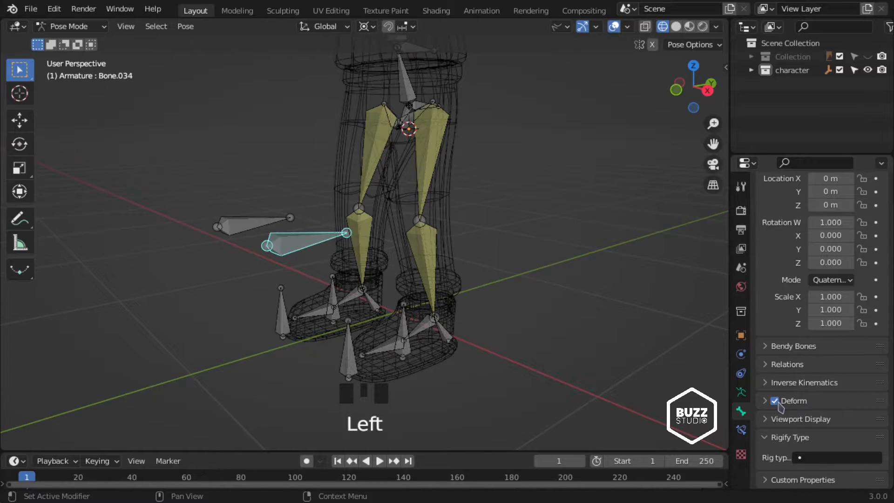
pyautogui.click(774, 401)
pyautogui.keyDown('shift'); pyautogui.moveTo(368, 368); pyautogui.dragTo(378, 323, button='middle'); pyautogui.keyUp('shift')
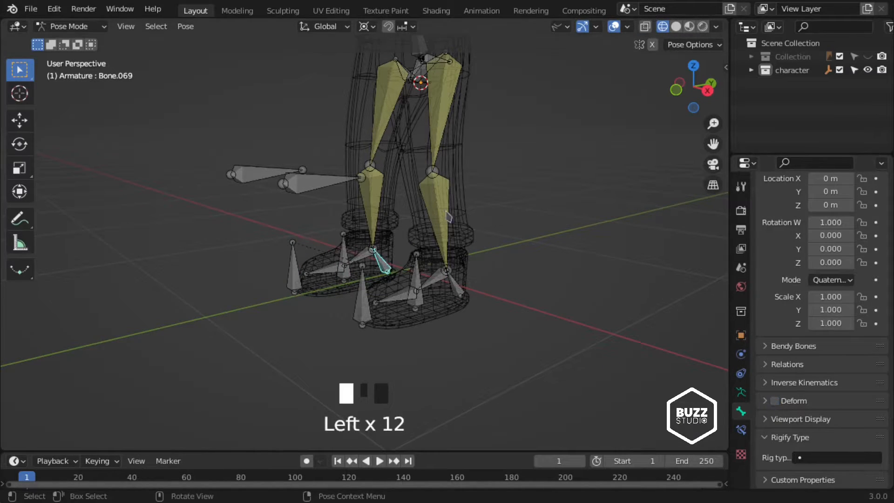
pyautogui.keyDown('shift'); pyautogui.moveTo(447, 216); pyautogui.dragTo(504, 312, button='middle'); pyautogui.keyUp('shift')
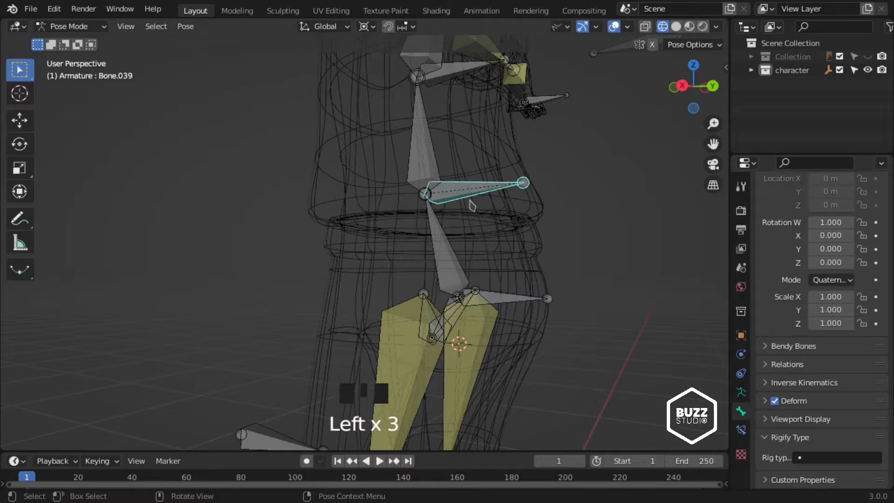
pyautogui.keyDown('shift'); pyautogui.moveTo(468, 171); pyautogui.dragTo(466, 200, button='middle'); pyautogui.keyUp('shift')
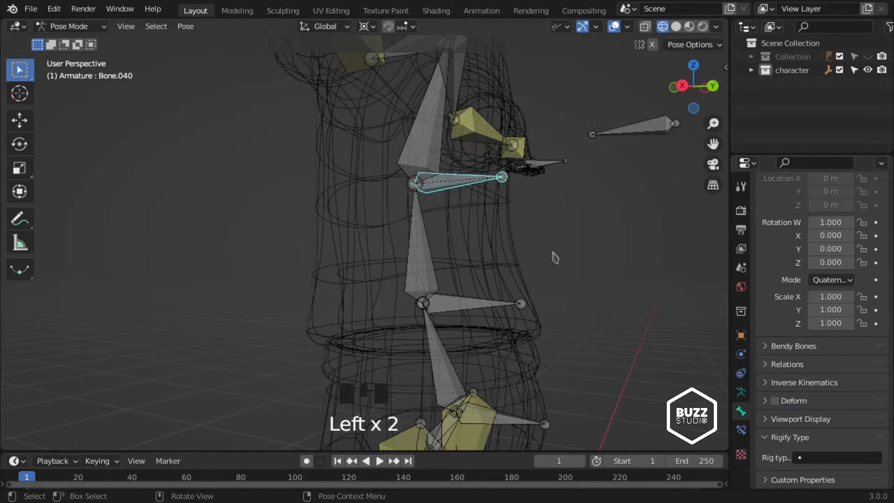
# - Turn off Deform for the elbow target bones and hand control bones of both arms
pyautogui.moveTo(555, 258); pyautogui.dragTo(464, 306, button='middle')
pyautogui.scroll(-4, 494, 298)
pyautogui.moveTo(514, 284); pyautogui.dragTo(510, 329, button='middle')
pyautogui.click(391, 363)
pyautogui.moveTo(396, 363); pyautogui.dragTo(498, 321, button='middle')
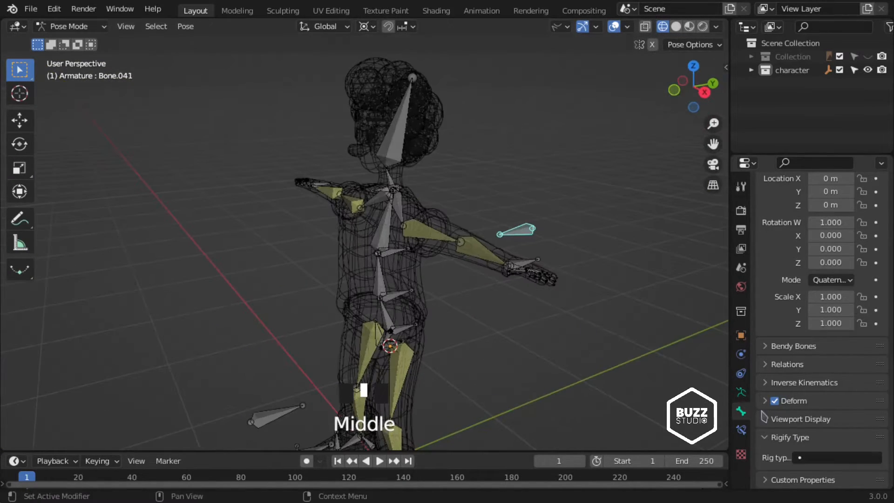
pyautogui.click(510, 282)
pyautogui.moveTo(539, 272); pyautogui.dragTo(445, 276, button='middle')
pyautogui.click(775, 401)
pyautogui.click(516, 205)
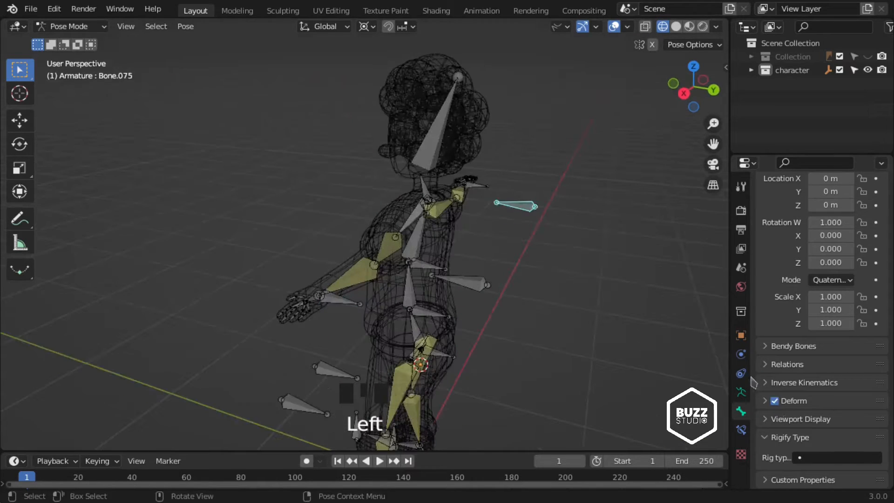
pyautogui.click(766, 401)
pyautogui.moveTo(658, 326); pyautogui.dragTo(635, 325, button='middle')
pyautogui.click(775, 401)
pyautogui.click(765, 401)
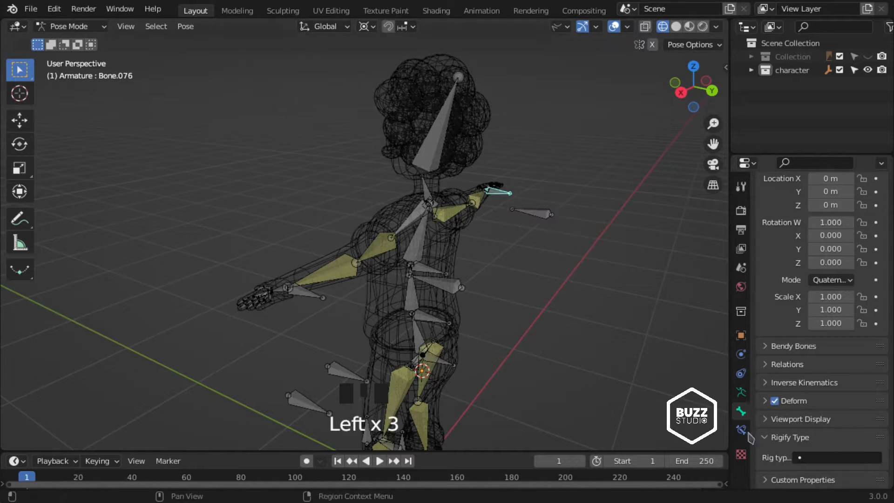
# - Return the armature to Object Mode and switch the viewport from wireframe to solid shading
pyautogui.scroll(-2, 429, 279)
pyautogui.moveTo(429, 280)
pyautogui.mouseDown(button='middle')
pyautogui.moveTo(390, 259)
pyautogui.moveTo(405, 276)
pyautogui.moveTo(418, 245)
pyautogui.moveTo(431, 253)
pyautogui.moveTo(452, 355)
pyautogui.moveTo(400, 347)
pyautogui.mouseUp(button='middle')
pyautogui.scroll(-2, 418, 245)
pyautogui.press('KP_1')
pyautogui.hotkey('ctrl', 'Tab')
pyautogui.scroll(-2, 469, 340)
pyautogui.hotkey('shift', 'z')
pyautogui.moveTo(469, 340)
pyautogui.mouseDown(button='middle')
pyautogui.moveTo(378, 293)
pyautogui.moveTo(395, 282)
pyautogui.moveTo(466, 287)
pyautogui.moveTo(443, 306)
pyautogui.mouseUp(button='middle')
pyautogui.scroll(2, 395, 282)
pyautogui.scroll(-1, 395, 281)
pyautogui.press('KP_1')
pyautogui.scroll(-2, 465, 287)
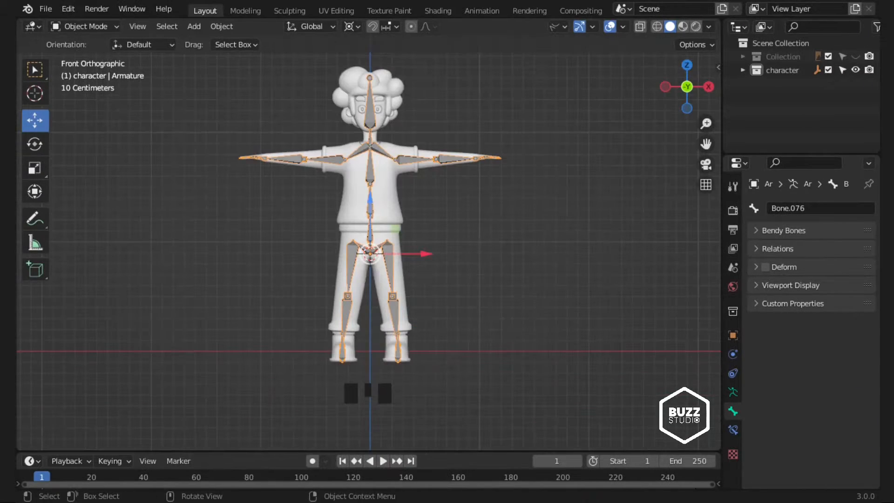
# - Add a new bone to the armature in Edit Mode and move it -0.95907 m along Z
pyautogui.moveTo(475, 160); pyautogui.dragTo(383, 208, button='middle')
pyautogui.scroll(4, 479, 186)
pyautogui.press('KP_1')
pyautogui.scroll(2, 445, 313)
pyautogui.press('Tab')
pyautogui.hotkey('shift', 'a')
pyautogui.scroll(-4, 408, 342)
pyautogui.scroll(5, 383, 208)
pyautogui.click(383, 207)
pyautogui.press('g')
pyautogui.press('z')
pyautogui.click(384, 342)
# - Change the transform pivot point and rotate the new bone -90° in the right side view so it lies horizontally
pyautogui.press('KP_3')
pyautogui.press('r')
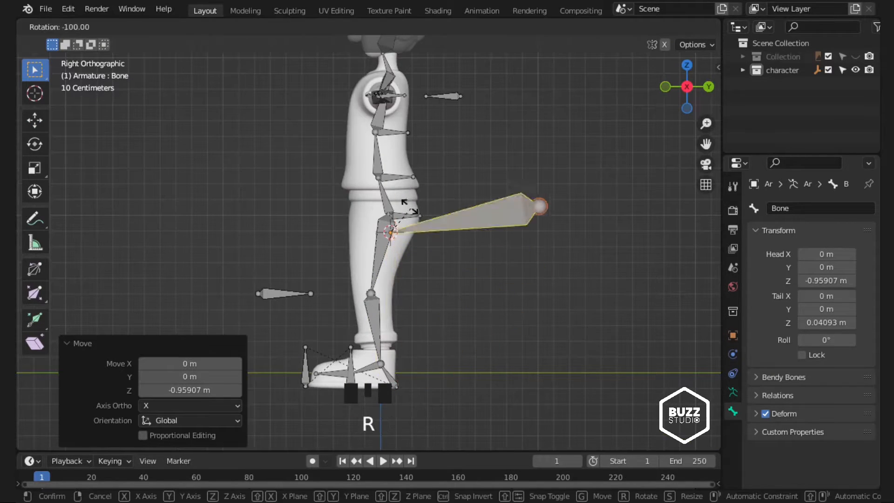
pyautogui.rightClick(438, 193)
pyautogui.click(353, 28)
pyautogui.click(386, 86)
pyautogui.press('r')
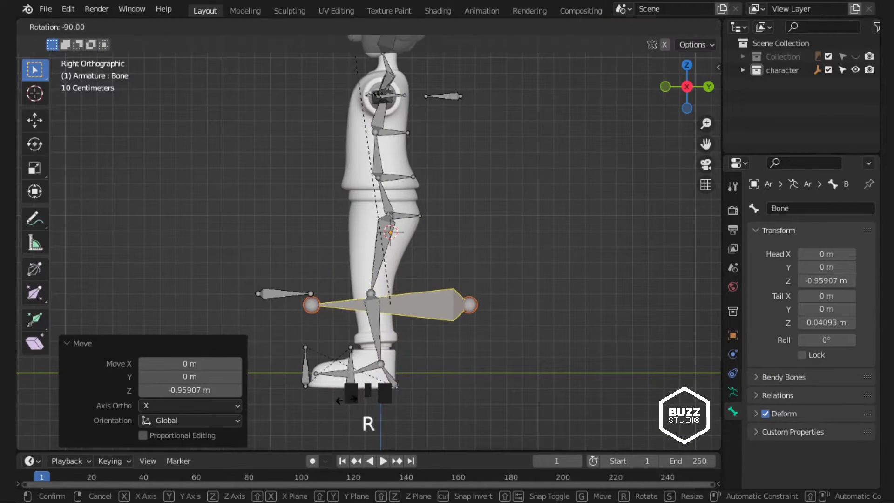
pyautogui.click(373, 140)
# - Move the new bone -0.49354 m along Z to the level of the soles
pyautogui.press('g')
pyautogui.click(376, 391)
pyautogui.scroll(-2, 377, 392)
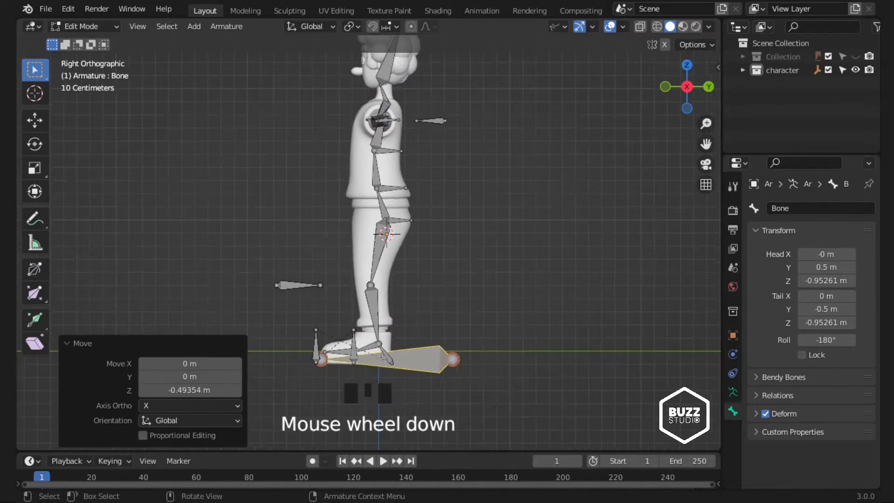
# - Shift the floor bone -0.17026 m along Y and scale it by 1.071
pyautogui.moveTo(376, 391); pyautogui.dragTo(431, 354, button='middle')
pyautogui.scroll(3, 431, 354)
pyautogui.keyDown('shift'); pyautogui.moveTo(430, 354); pyautogui.dragTo(440, 317, button='middle'); pyautogui.keyUp('shift')
pyautogui.press('g')
pyautogui.press('y')
pyautogui.click(462, 347)
pyautogui.press('s')
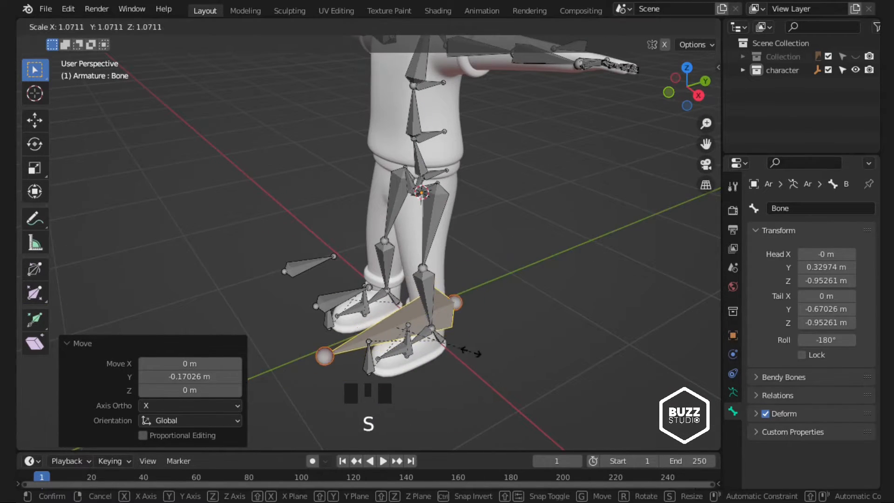
pyautogui.click(469, 351)
# - Parent the foot controls, knee targets, hip control and left arm control bones to the large floor bone with Keep Offset
pyautogui.moveTo(442, 347); pyautogui.dragTo(512, 303, button='middle')
pyautogui.scroll(-2, 469, 321)
pyautogui.scroll(4, 465, 299)
pyautogui.moveTo(459, 280); pyautogui.dragTo(419, 289, button='middle')
pyautogui.scroll(2, 419, 289)
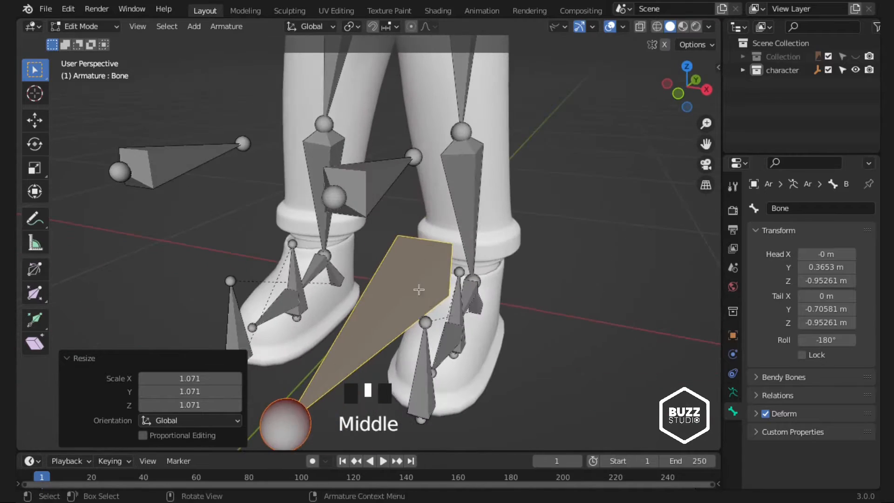
pyautogui.click(458, 305)
pyautogui.keyDown('shift'); pyautogui.click(294, 269); pyautogui.keyUp('shift')
pyautogui.scroll(-3, 294, 270)
pyautogui.moveTo(363, 247); pyautogui.dragTo(314, 245, button='middle')
pyautogui.keyDown('shift'); pyautogui.click(313, 244); pyautogui.keyUp('shift')
pyautogui.keyDown('shift'); pyautogui.click(298, 212); pyautogui.keyUp('shift')
pyautogui.scroll(-2, 322, 215)
pyautogui.keyDown('shift'); pyautogui.moveTo(333, 215); pyautogui.dragTo(343, 256, button='middle'); pyautogui.keyUp('shift')
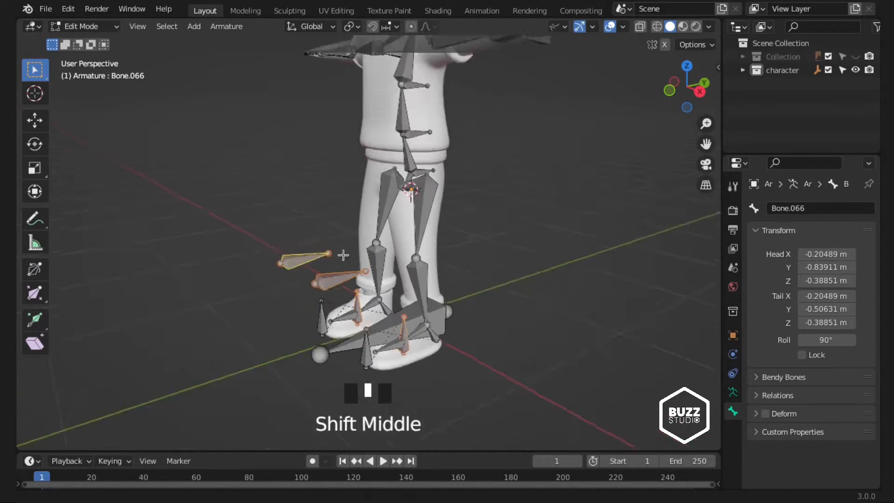
pyautogui.moveTo(419, 224); pyautogui.dragTo(373, 242, button='middle')
pyautogui.keyDown('shift'); pyautogui.click(462, 232); pyautogui.keyUp('shift')
pyautogui.moveTo(462, 233); pyautogui.dragTo(421, 206, button='middle')
pyautogui.keyDown('shift'); pyautogui.click(254, 103); pyautogui.keyUp('shift')
pyautogui.moveTo(359, 188); pyautogui.dragTo(401, 205, button='middle')
pyautogui.scroll(4, 400, 205)
pyautogui.keyDown('shift'); pyautogui.click(422, 256); pyautogui.keyUp('shift')
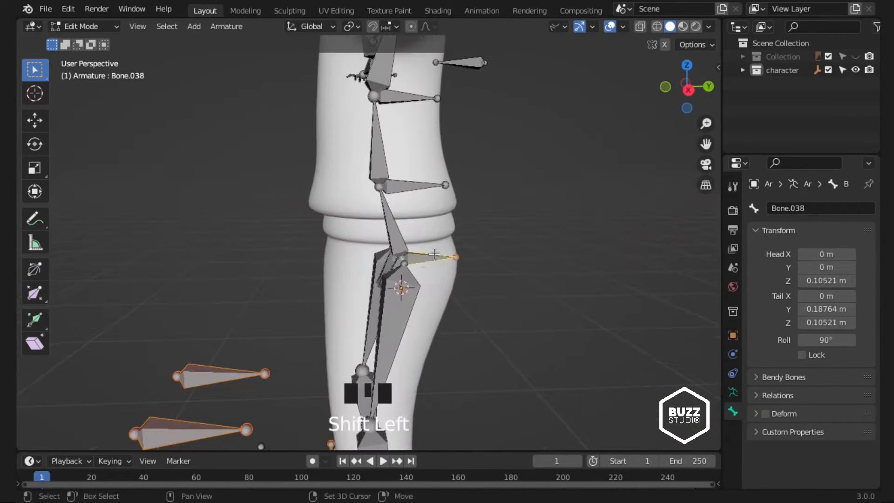
pyautogui.scroll(-2, 421, 257)
pyautogui.moveTo(422, 256); pyautogui.dragTo(457, 279, button='middle')
pyautogui.keyDown('shift'); pyautogui.moveTo(419, 326); pyautogui.dragTo(461, 275, button='middle'); pyautogui.keyUp('shift')
pyautogui.keyDown('shift'); pyautogui.click(384, 302); pyautogui.keyUp('shift')
pyautogui.moveTo(384, 298); pyautogui.dragTo(385, 223, button='middle')
pyautogui.scroll(-3, 385, 223)
pyautogui.keyDown('shift'); pyautogui.moveTo(385, 222); pyautogui.dragTo(373, 248, button='middle'); pyautogui.keyUp('shift')
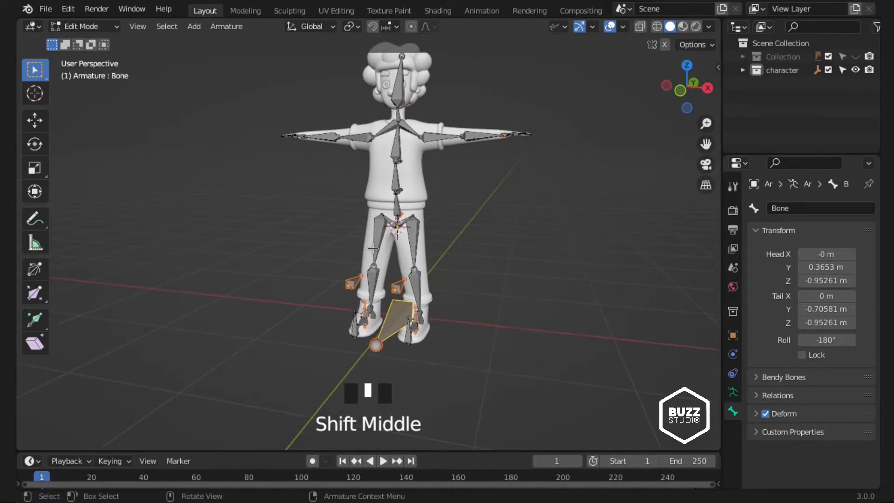
pyautogui.hotkey('ctrl', 'p')
pyautogui.click(335, 264)
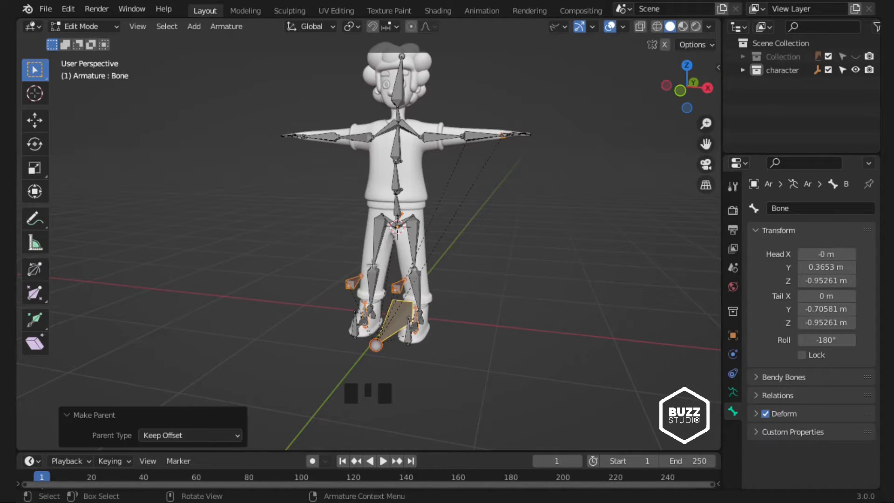
# - Try moving the large floor bone in Pose Mode to test which control bones follow it, then return to Edit Mode
pyautogui.scroll(-4, 371, 265)
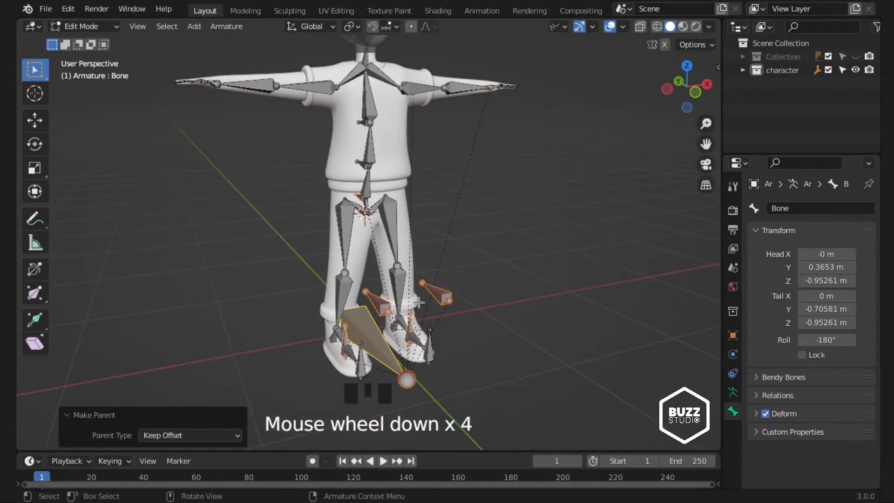
pyautogui.hotkey('ctrl', 'Tab')
pyautogui.hotkey('ctrl', 'Tab')
pyautogui.press('g')
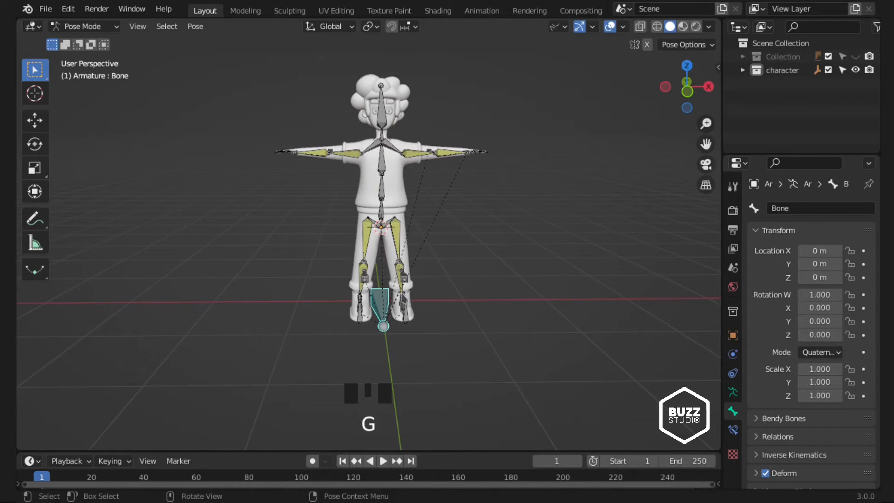
pyautogui.moveTo(426, 299); pyautogui.dragTo(411, 262, button='middle')
pyautogui.scroll(4, 411, 262)
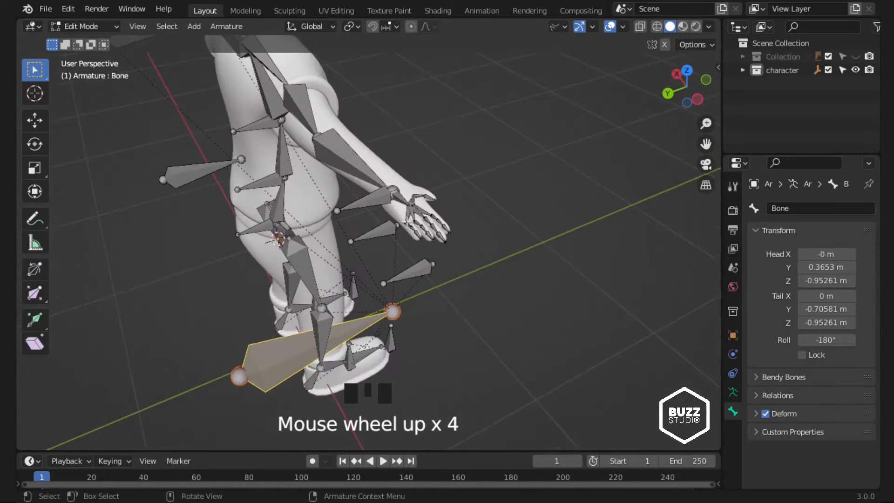
pyautogui.click(463, 300)
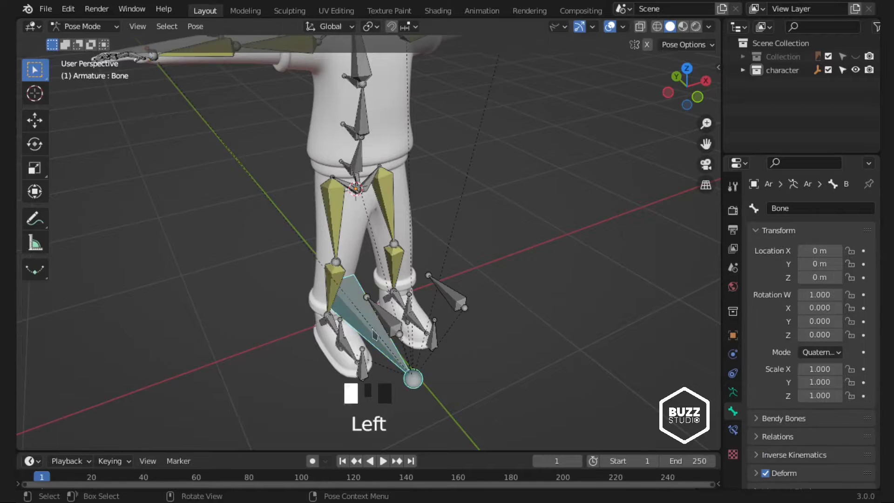
pyautogui.press('g')
pyautogui.press('Tab')
# - Parent the right elbow target bone to the large floor bone with Keep Offset
pyautogui.click(226, 158)
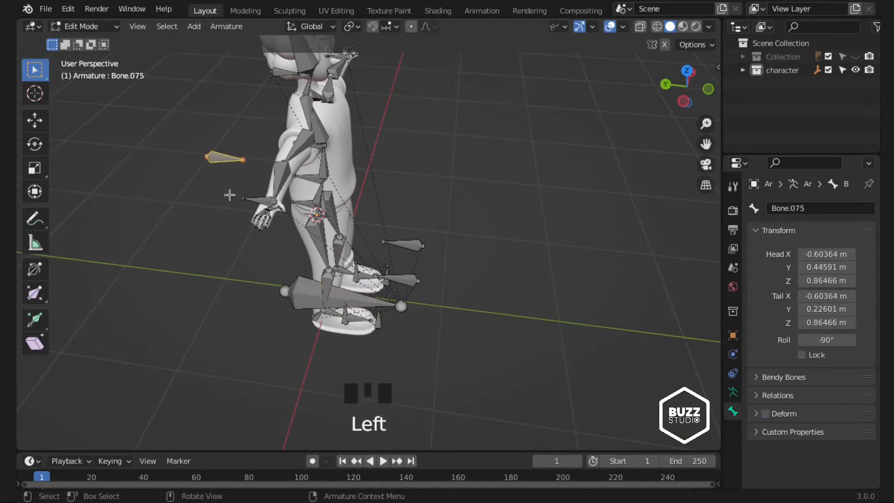
pyautogui.keyDown('shift'); pyautogui.click(354, 295); pyautogui.keyUp('shift')
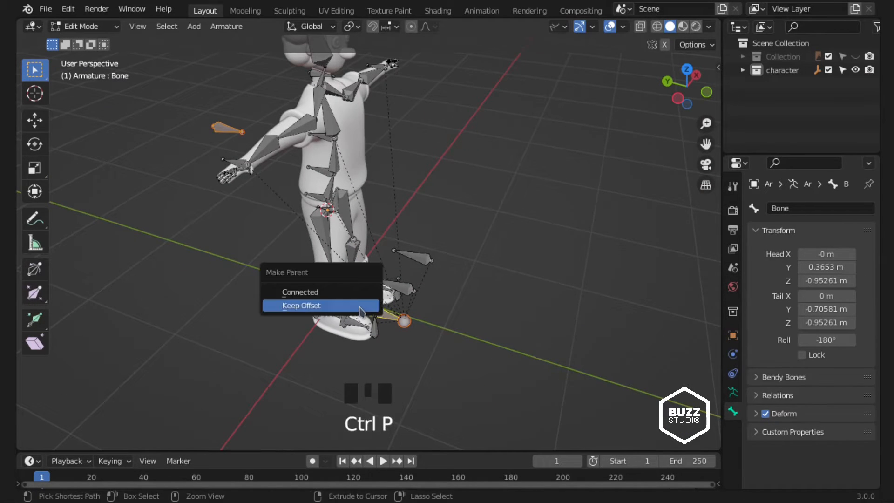
pyautogui.click(362, 312)
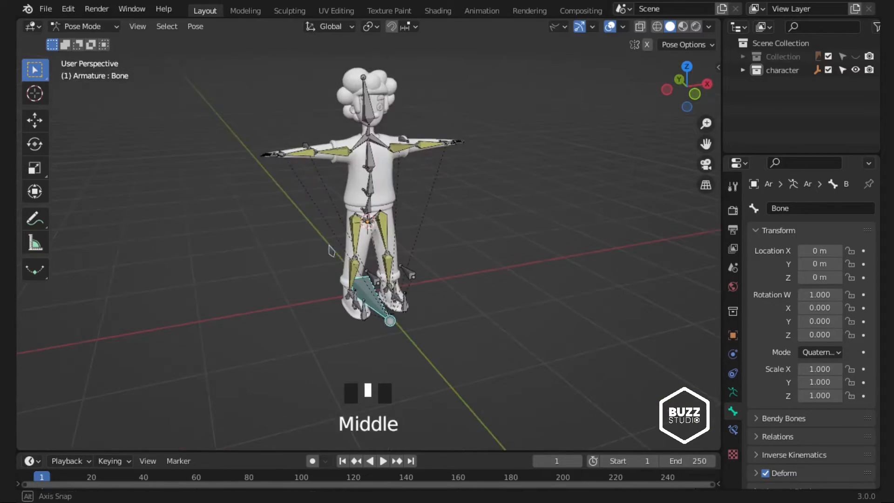
# - Try moving the large floor bone and the left hand control bone in Pose Mode to test how the rig follows
pyautogui.press('g')
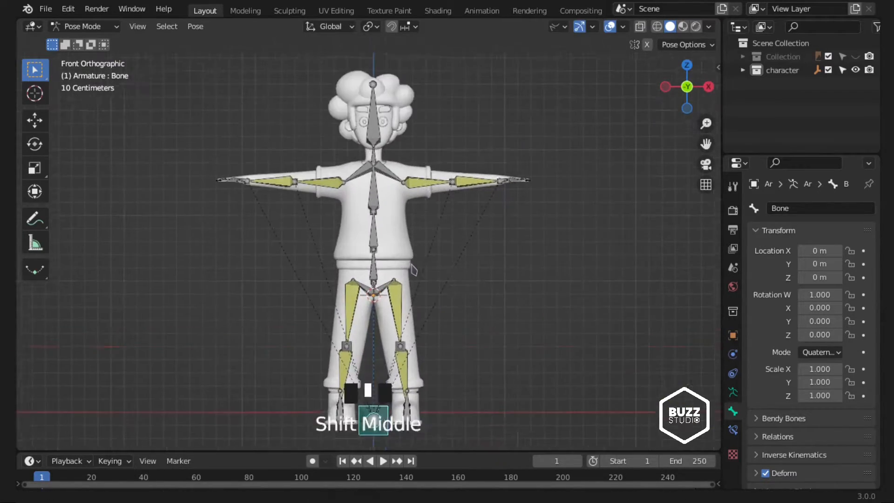
pyautogui.moveTo(420, 233); pyautogui.dragTo(481, 261, button='middle')
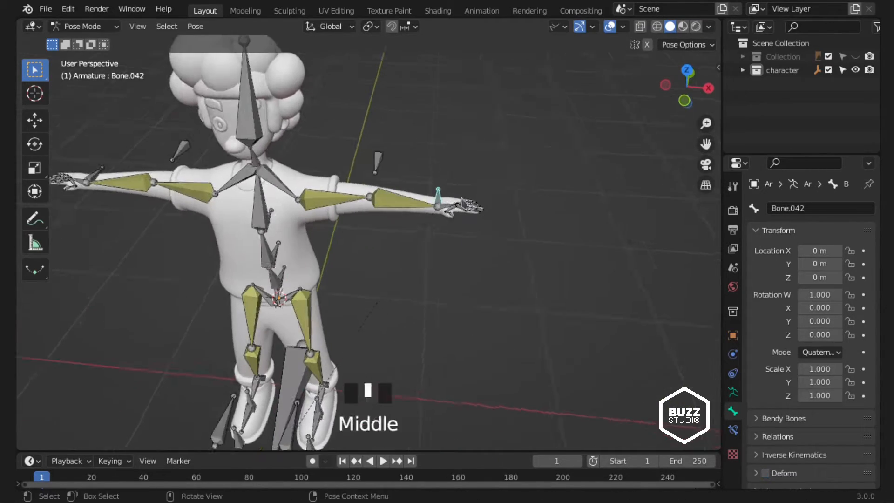
pyautogui.press('g')
pyautogui.press('Escape')
pyautogui.keyDown('shift'); pyautogui.moveTo(365, 249); pyautogui.dragTo(368, 247, button='middle'); pyautogui.keyUp('shift')
pyautogui.press('Tab')
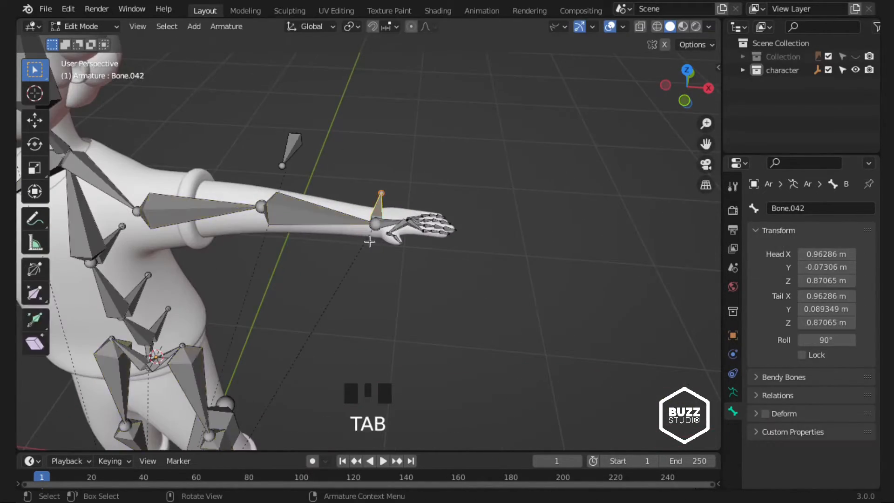
pyautogui.scroll(3, 370, 242)
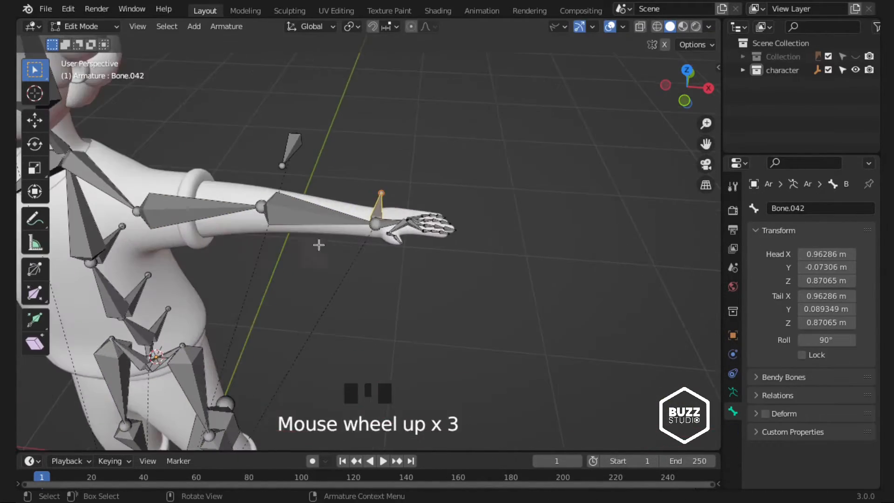
pyautogui.keyDown('shift'); pyautogui.moveTo(320, 243); pyautogui.dragTo(485, 247, button='middle'); pyautogui.keyUp('shift')
pyautogui.scroll(-2, 485, 256)
pyautogui.scroll(2, 484, 259)
pyautogui.keyDown('shift'); pyautogui.moveTo(462, 333); pyautogui.dragTo(412, 229, button='middle'); pyautogui.keyUp('shift')
# - Parent the character's body, face, hair, clothing and shoe meshes to the armature using Armature Deform With Automatic Weights
pyautogui.press('Tab')
pyautogui.hotkey('ctrl', 'Tab')
pyautogui.scroll(2, 412, 228)
pyautogui.keyDown('shift'); pyautogui.moveTo(412, 228); pyautogui.dragTo(441, 237, button='middle'); pyautogui.keyUp('shift')
pyautogui.scroll(-1, 443, 235)
pyautogui.click(506, 148)
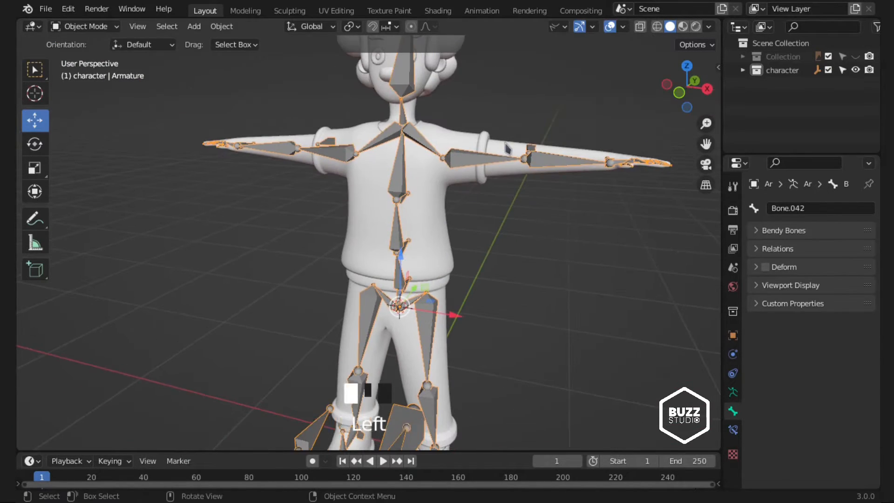
pyautogui.keyDown('shift'); pyautogui.click(449, 136); pyautogui.keyUp('shift')
pyautogui.scroll(3, 397, 224)
pyautogui.keyDown('shift'); pyautogui.moveTo(426, 78); pyautogui.dragTo(396, 276, button='middle'); pyautogui.keyUp('shift')
pyautogui.keyDown('shift'); pyautogui.click(396, 156); pyautogui.keyUp('shift')
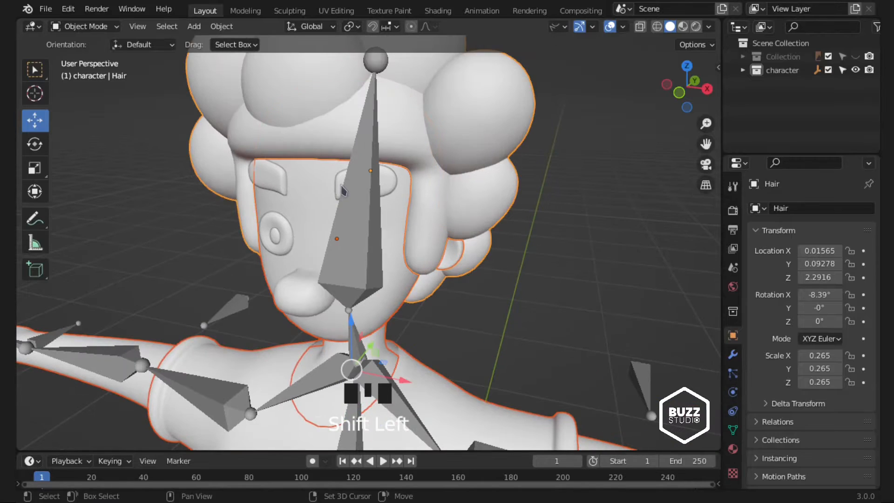
pyautogui.moveTo(373, 184); pyautogui.dragTo(422, 196, button='middle')
pyautogui.keyDown('shift'); pyautogui.click(349, 187); pyautogui.keyUp('shift')
pyautogui.scroll(-3, 335, 181)
pyautogui.moveTo(336, 181)
pyautogui.mouseDown(button='middle')
pyautogui.moveTo(431, 172)
pyautogui.moveTo(350, 184)
pyautogui.mouseUp(button='middle')
pyautogui.scroll(-3, 373, 243)
pyautogui.keyDown('shift'); pyautogui.moveTo(422, 326); pyautogui.dragTo(415, 256, button='middle'); pyautogui.keyUp('shift')
pyautogui.keyDown('shift'); pyautogui.moveTo(379, 340); pyautogui.dragTo(407, 245, button='middle'); pyautogui.keyUp('shift')
pyautogui.keyDown('shift'); pyautogui.click(406, 337); pyautogui.keyUp('shift')
pyautogui.keyDown('shift'); pyautogui.moveTo(407, 338); pyautogui.dragTo(404, 323, button='middle'); pyautogui.keyUp('shift')
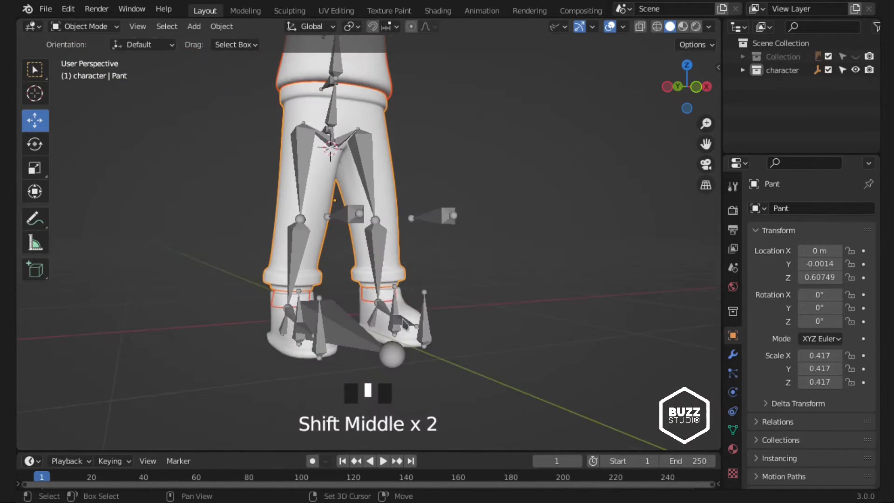
pyautogui.moveTo(490, 224); pyautogui.dragTo(434, 229, button='middle')
pyautogui.scroll(-1, 434, 228)
pyautogui.keyDown('shift'); pyautogui.moveTo(434, 229); pyautogui.dragTo(417, 259, button='middle'); pyautogui.keyUp('shift')
pyautogui.keyDown('shift'); pyautogui.click(450, 320); pyautogui.keyUp('shift')
pyautogui.scroll(-3, 447, 279)
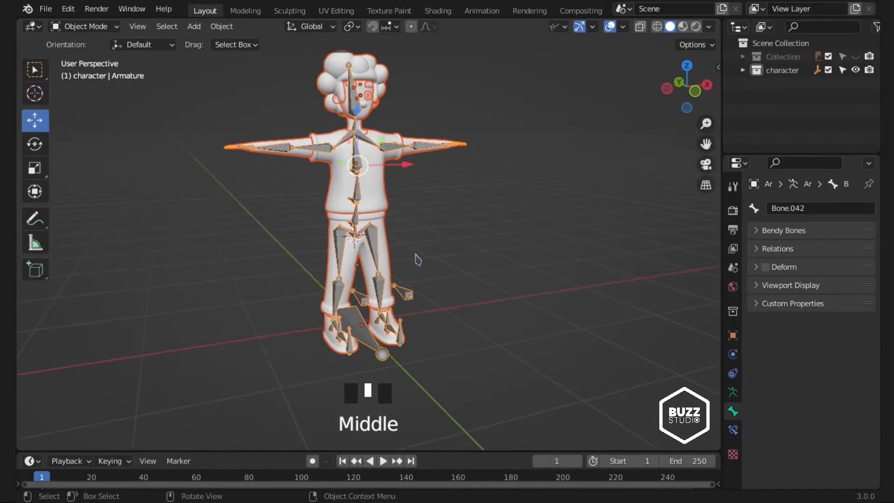
pyautogui.hotkey('ctrl', 'p')
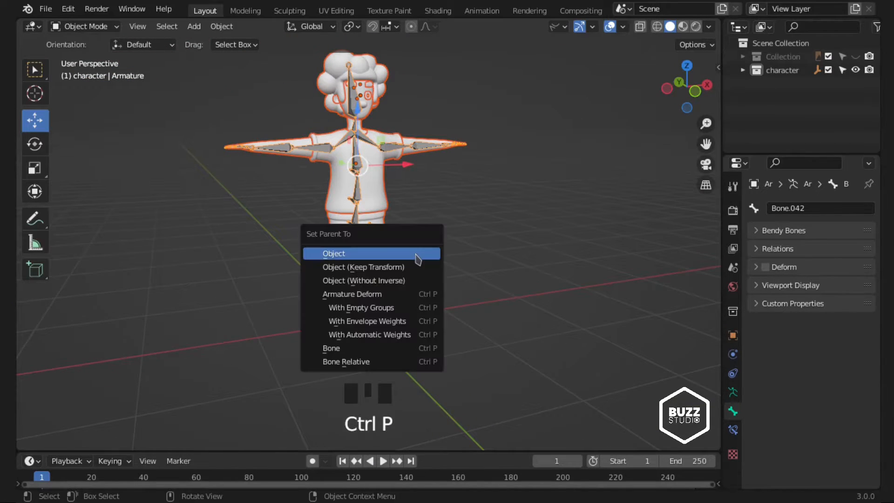
pyautogui.click(377, 339)
# - Test the mesh deformation by moving the left hand control bone in Pose Mode, cancelling the move
pyautogui.press('KP_1')
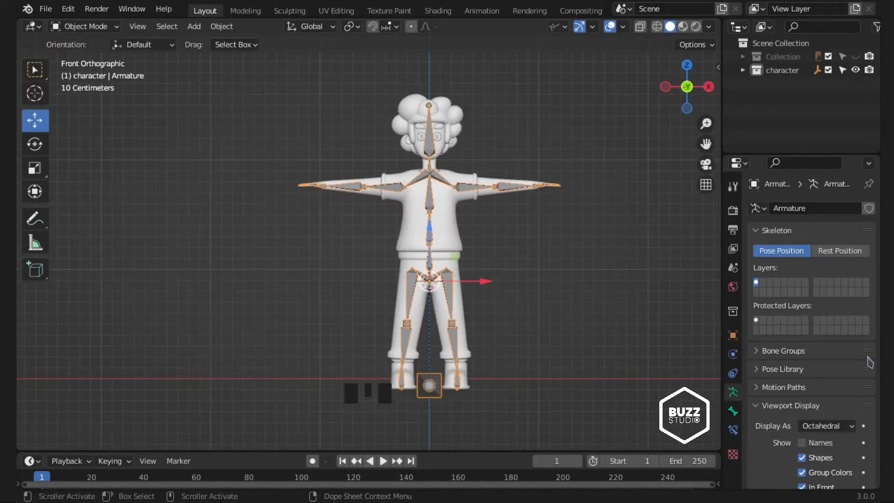
pyautogui.press('Tab')
pyautogui.scroll(2, 436, 211)
pyautogui.keyDown('shift'); pyautogui.moveTo(436, 212); pyautogui.dragTo(425, 247, button='middle'); pyautogui.keyUp('shift')
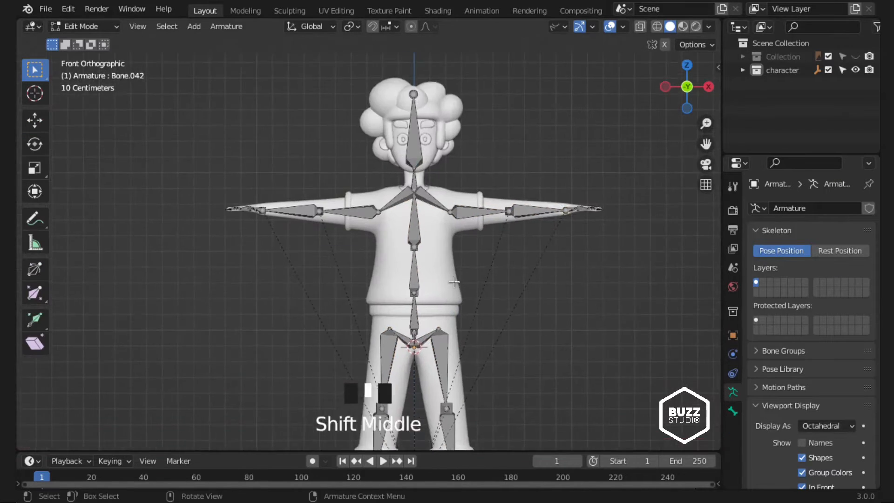
pyautogui.moveTo(487, 196); pyautogui.dragTo(462, 261, button='middle')
pyautogui.hotkey('ctrl', 'Tab')
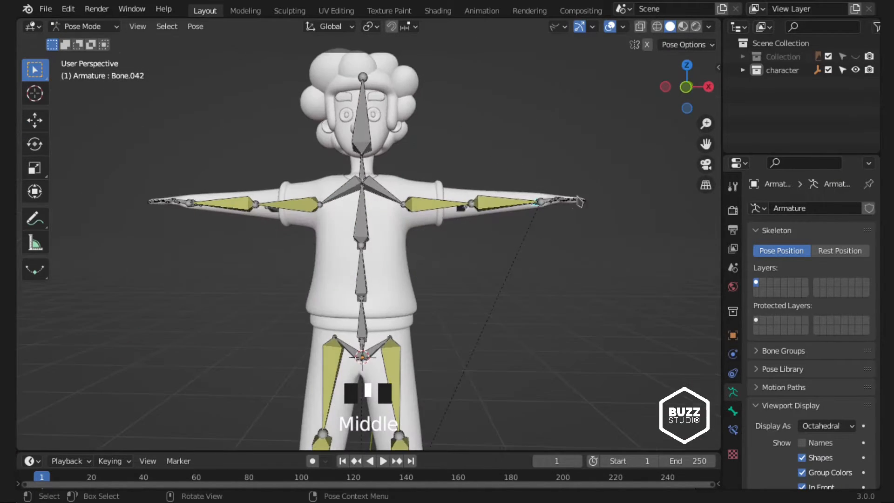
pyautogui.press('g')
pyautogui.rightClick(450, 336)
pyautogui.keyDown('shift'); pyautogui.moveTo(544, 222); pyautogui.dragTo(483, 244, button='middle'); pyautogui.keyUp('shift')
pyautogui.scroll(1, 483, 244)
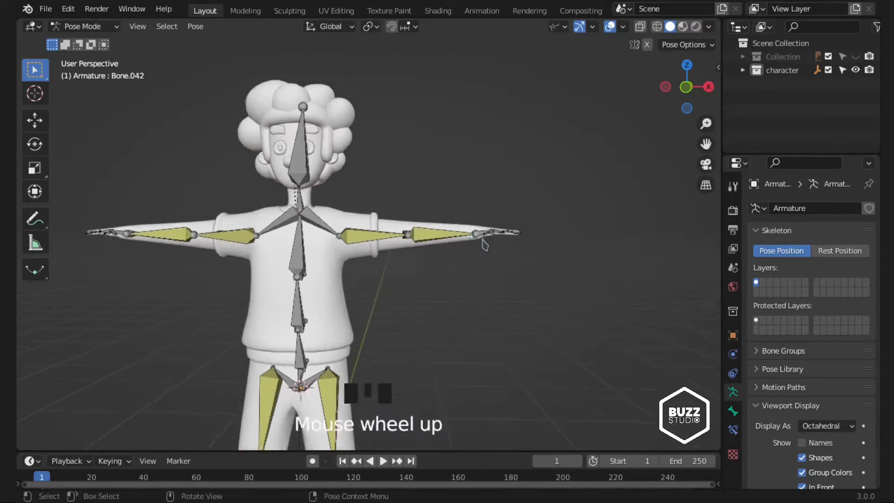
# - Recalculate the roll of all armature bones in Edit Mode to the Global +Y Axis
pyautogui.press('KP_7')
pyautogui.scroll(4, 483, 243)
pyautogui.keyDown('shift'); pyautogui.moveTo(531, 214); pyautogui.dragTo(345, 243, button='middle'); pyautogui.keyUp('shift')
pyautogui.scroll(6, 345, 242)
pyautogui.keyDown('shift'); pyautogui.moveTo(531, 358); pyautogui.dragTo(578, 204, button='middle'); pyautogui.keyUp('shift')
pyautogui.scroll(-6, 358, 254)
pyautogui.press('Tab')
pyautogui.scroll(-2, 358, 254)
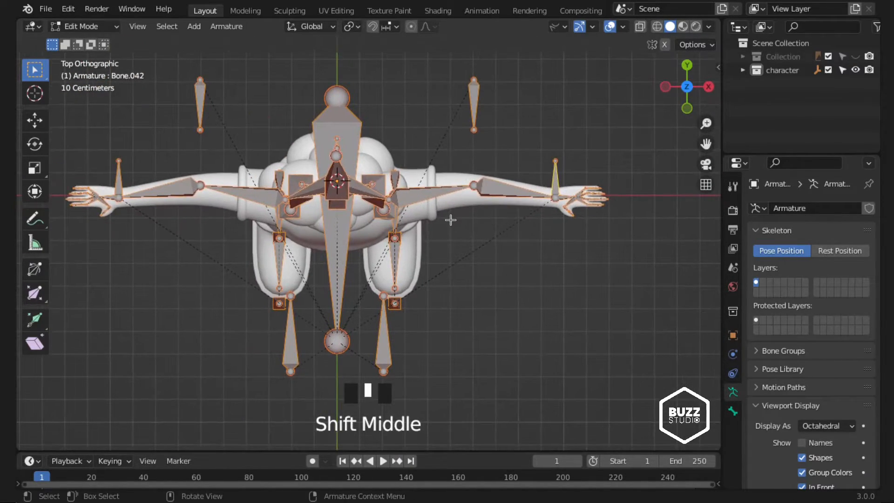
pyautogui.hotkey('shift', 'n')
pyautogui.click(220, 289)
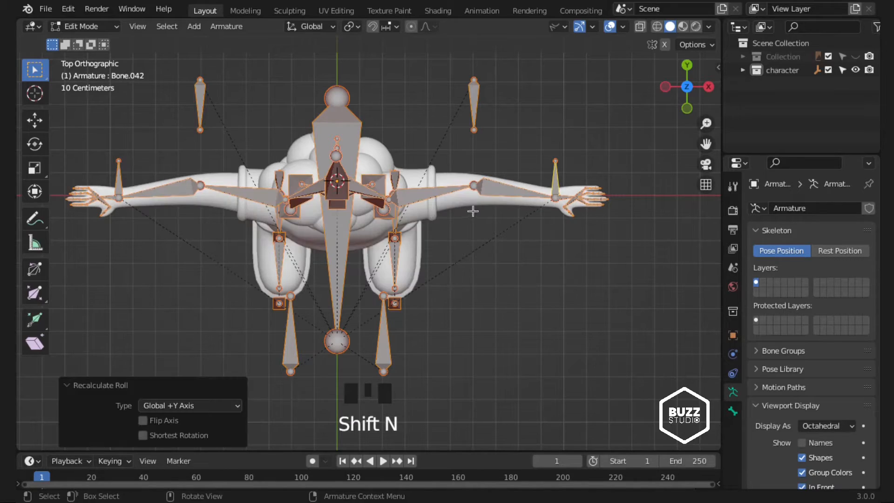
# - Test-rotate the base bone of the left index finger in Pose Mode, cancelling each rotation, and examine the finger bones
pyautogui.press('Tab')
pyautogui.moveTo(223, 289); pyautogui.dragTo(408, 180, button='middle')
pyautogui.scroll(2, 408, 179)
pyautogui.press('KP_7')
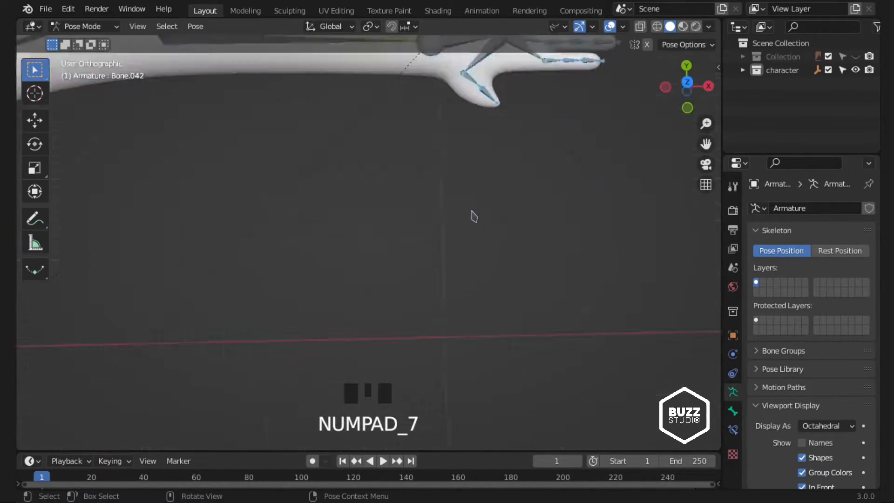
pyautogui.keyDown('shift'); pyautogui.moveTo(471, 216); pyautogui.dragTo(457, 238, button='middle'); pyautogui.keyUp('shift')
pyautogui.scroll(3, 339, 313)
pyautogui.keyDown('shift'); pyautogui.moveTo(339, 313); pyautogui.dragTo(365, 224, button='middle'); pyautogui.keyUp('shift')
pyautogui.keyDown('shift'); pyautogui.moveTo(366, 223); pyautogui.dragTo(380, 194, button='middle'); pyautogui.keyUp('shift')
pyautogui.keyDown('shift'); pyautogui.moveTo(380, 193); pyautogui.dragTo(389, 141, button='middle'); pyautogui.keyUp('shift')
pyautogui.click(347, 306)
pyautogui.press('r')
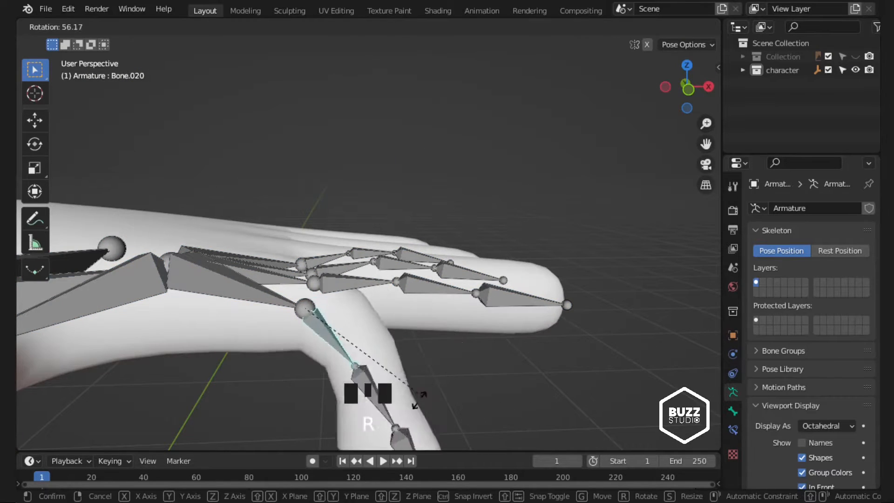
pyautogui.rightClick(389, 359)
pyautogui.scroll(-2, 390, 359)
pyautogui.keyDown('shift'); pyautogui.moveTo(389, 359); pyautogui.dragTo(394, 327, button='middle'); pyautogui.keyUp('shift')
pyautogui.press('r')
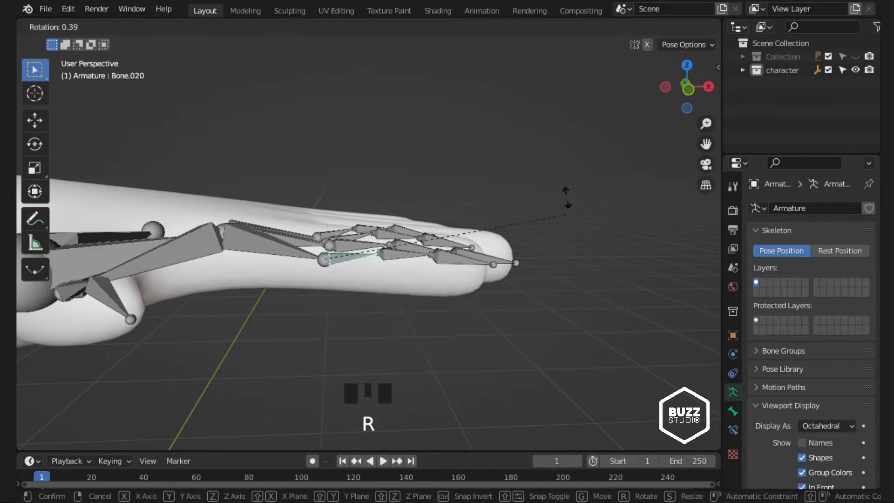
pyautogui.rightClick(535, 168)
pyautogui.scroll(3, 401, 233)
pyautogui.moveTo(398, 243); pyautogui.dragTo(443, 235, button='middle')
pyautogui.scroll(4, 405, 266)
pyautogui.keyDown('shift'); pyautogui.moveTo(442, 236); pyautogui.dragTo(461, 255, button='middle'); pyautogui.keyUp('shift')
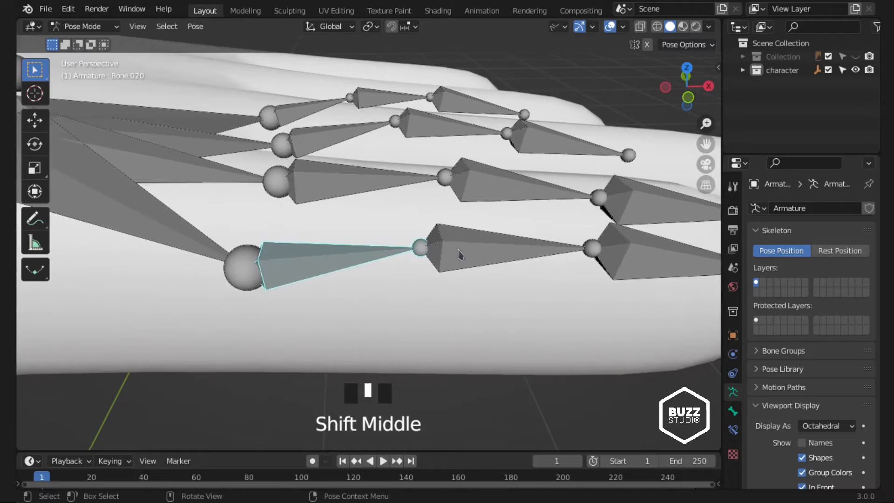
# - Try adding a Copy Rotation constraint to the left little finger's base bone targeting its middle bone, then undo it
pyautogui.press('KP_7')
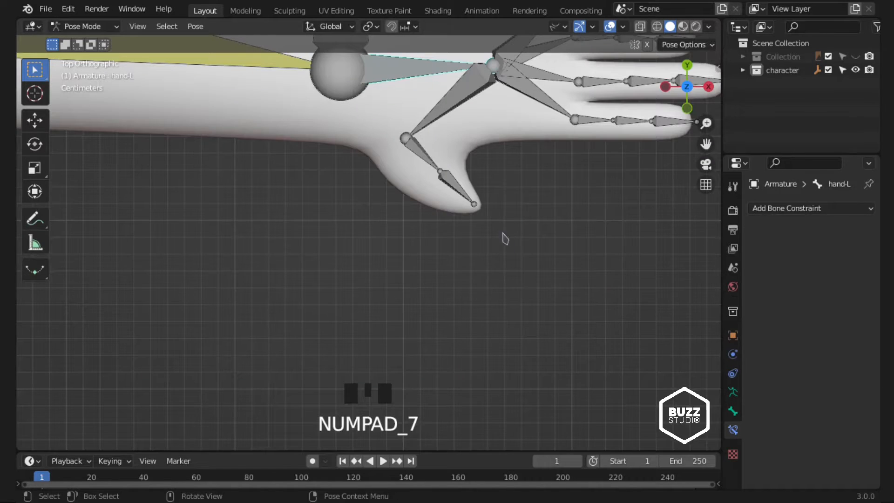
pyautogui.keyDown('shift'); pyautogui.moveTo(504, 237); pyautogui.dragTo(417, 335, button='middle'); pyautogui.keyUp('shift')
pyautogui.scroll(3, 406, 307)
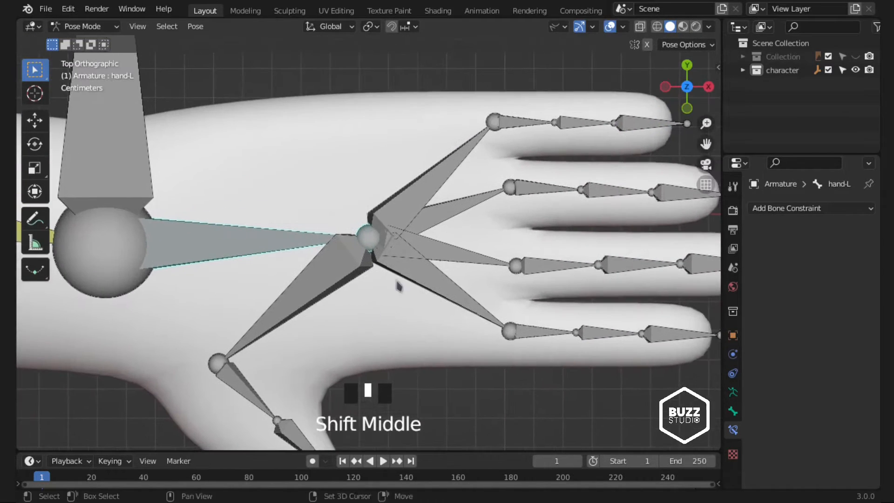
pyautogui.keyDown('shift'); pyautogui.moveTo(397, 284); pyautogui.dragTo(402, 274, button='middle'); pyautogui.keyUp('shift')
pyautogui.scroll(2, 426, 234)
pyautogui.keyDown('shift'); pyautogui.moveTo(426, 233); pyautogui.dragTo(390, 307, button='middle'); pyautogui.keyUp('shift')
pyautogui.click(419, 223)
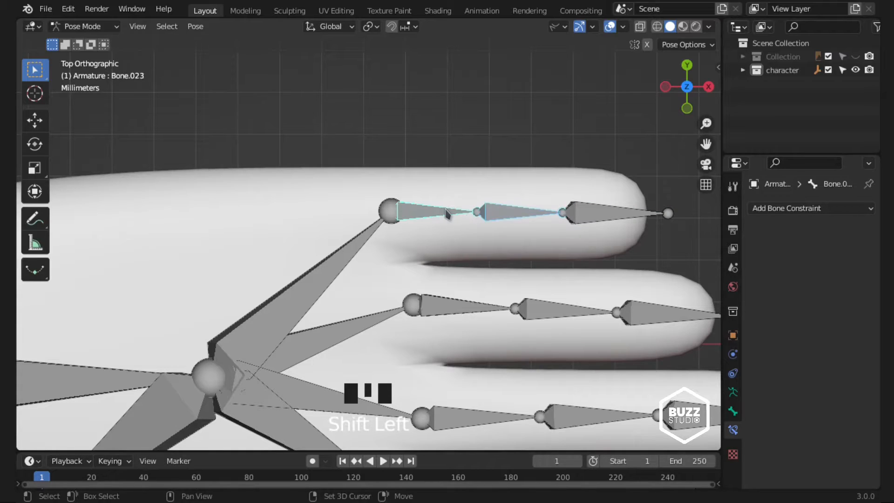
pyautogui.hotkey('shift', 'c')
pyautogui.scroll(5, 439, 259)
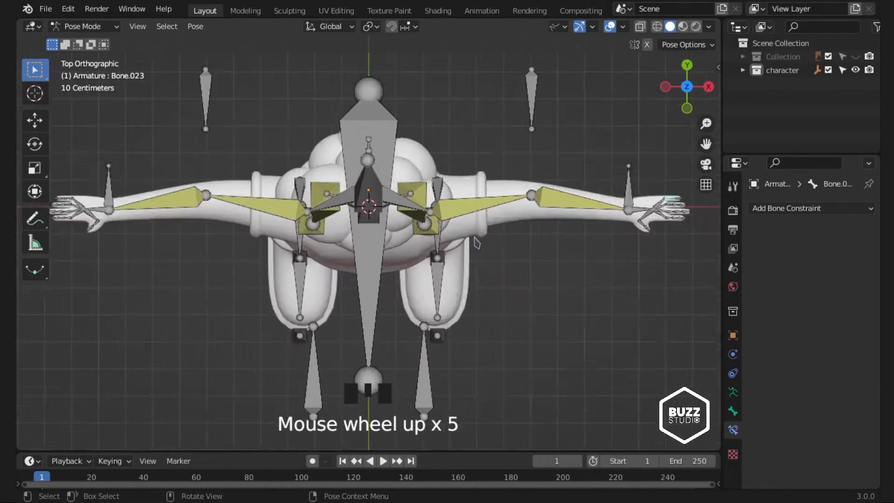
pyautogui.keyDown('shift'); pyautogui.moveTo(583, 260); pyautogui.dragTo(234, 269, button='middle'); pyautogui.keyUp('shift')
pyautogui.scroll(8, 399, 194)
pyautogui.keyDown('shift'); pyautogui.moveTo(399, 194); pyautogui.dragTo(400, 262, button='middle'); pyautogui.keyUp('shift')
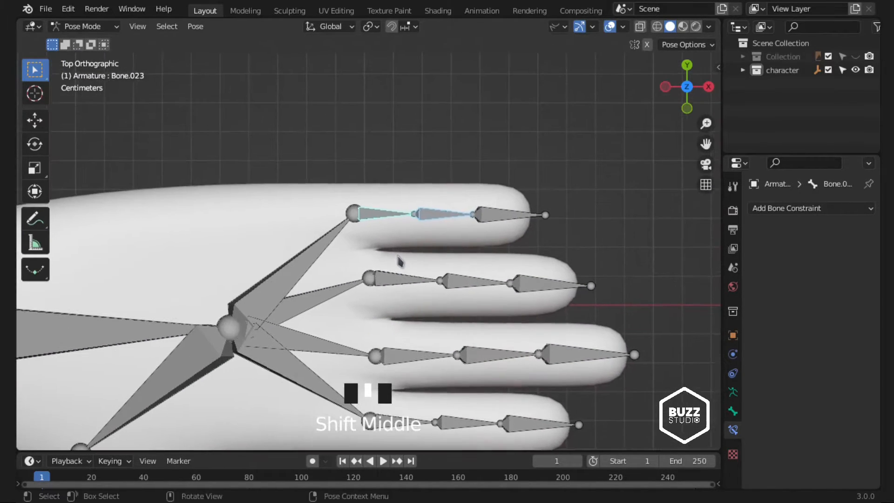
pyautogui.hotkey('shift', 'ctrl', 'c')
pyautogui.click(397, 259)
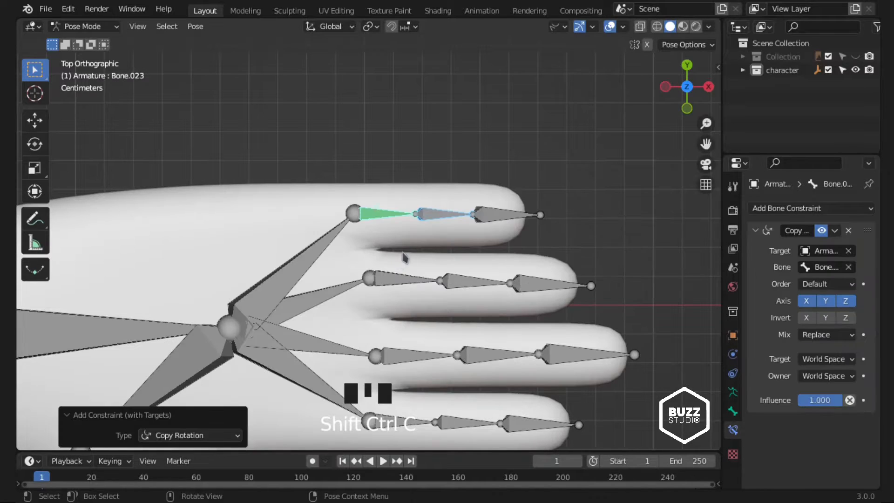
pyautogui.hotkey('ctrl', 'z')
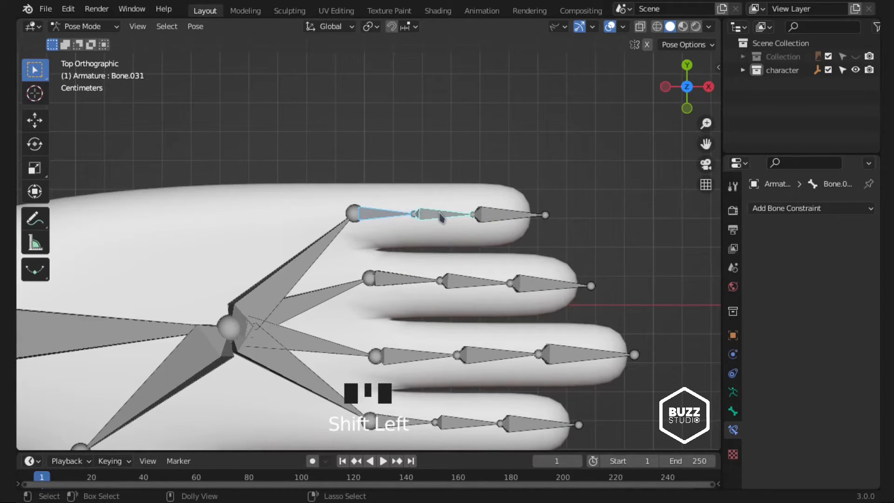
# - Add a Copy Rotation constraint to the left little finger's middle bone, targeting the base bone
pyautogui.hotkey('shift', 'ctrl', 'c')
pyautogui.click(440, 208)
pyautogui.scroll(3, 429, 256)
pyautogui.keyDown('shift'); pyautogui.moveTo(459, 291); pyautogui.dragTo(391, 285, button='middle'); pyautogui.keyUp('shift')
# - Set both the Target and Owner spaces of the middle bone's Copy Rotation constraint to Local Space
pyautogui.click(813, 337)
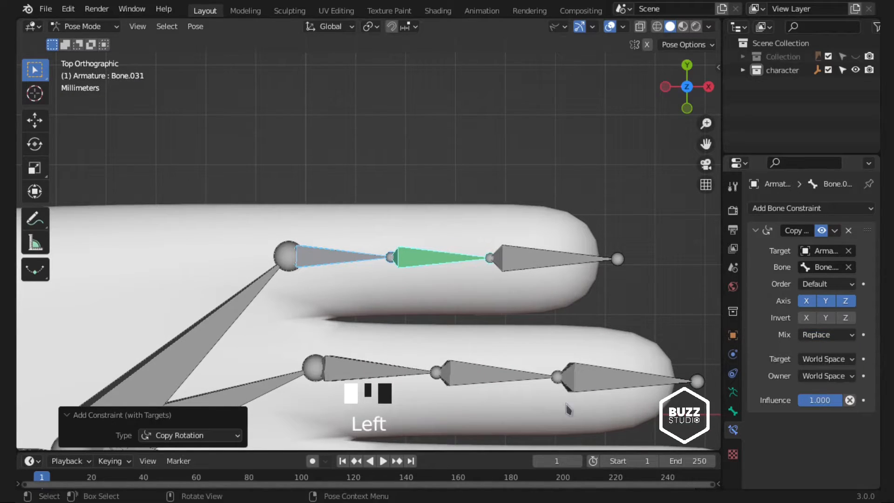
pyautogui.click(846, 360)
pyautogui.click(773, 441)
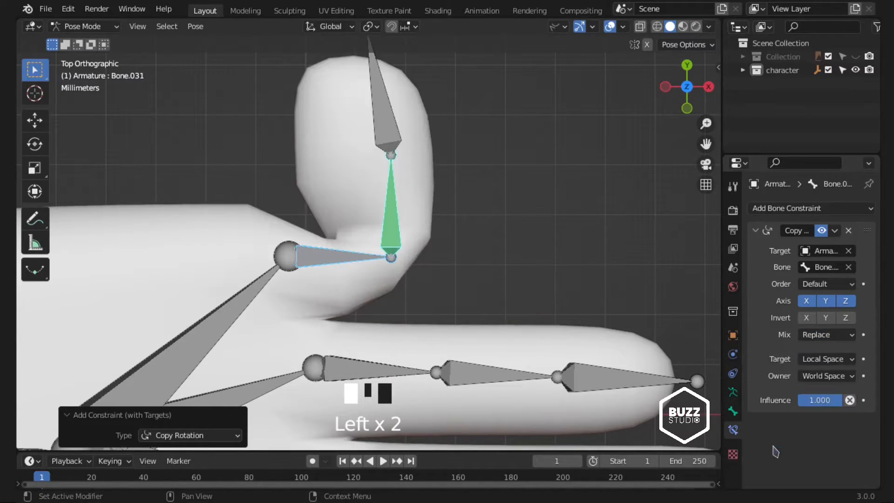
pyautogui.click(852, 376)
pyautogui.click(817, 444)
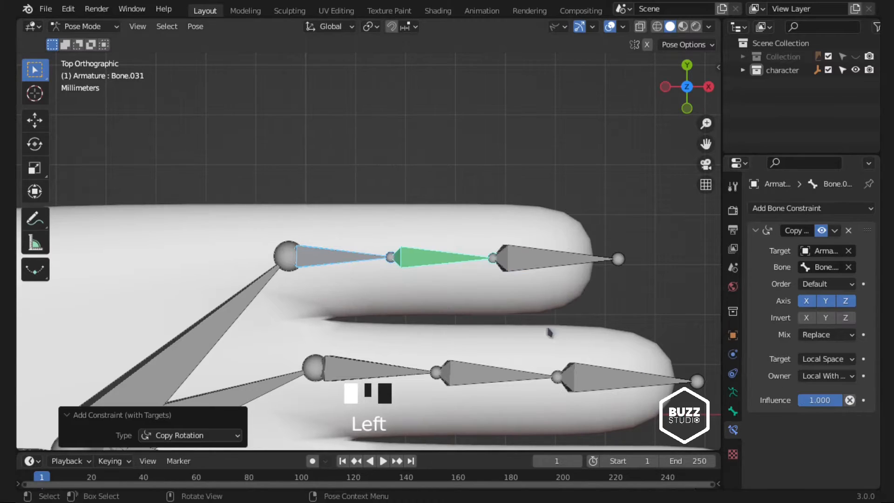
pyautogui.click(840, 376)
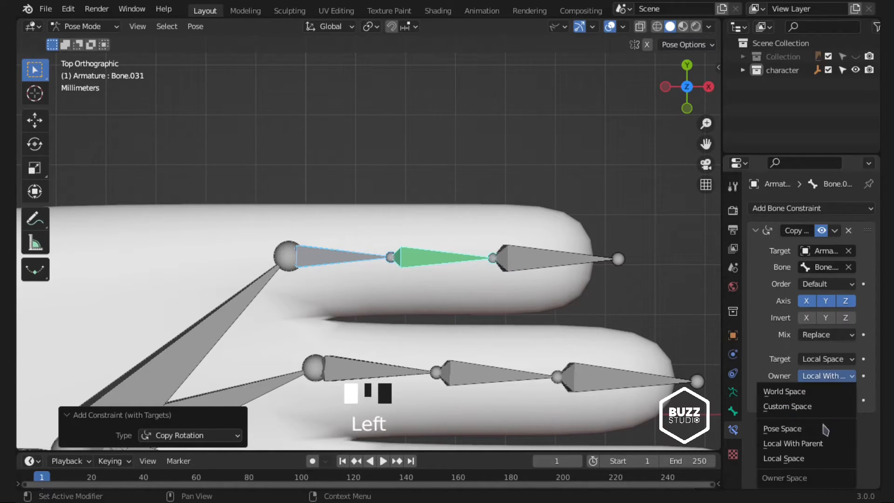
pyautogui.click(826, 461)
# - Add a Copy Rotation constraint to the left little finger's tip bone, targeting the middle bone
pyautogui.click(476, 265)
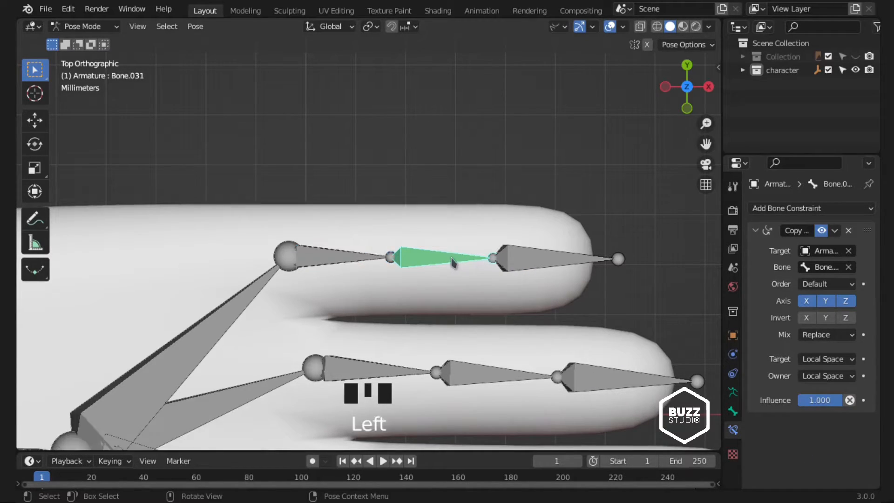
pyautogui.keyDown('shift'); pyautogui.click(521, 265); pyautogui.keyUp('shift')
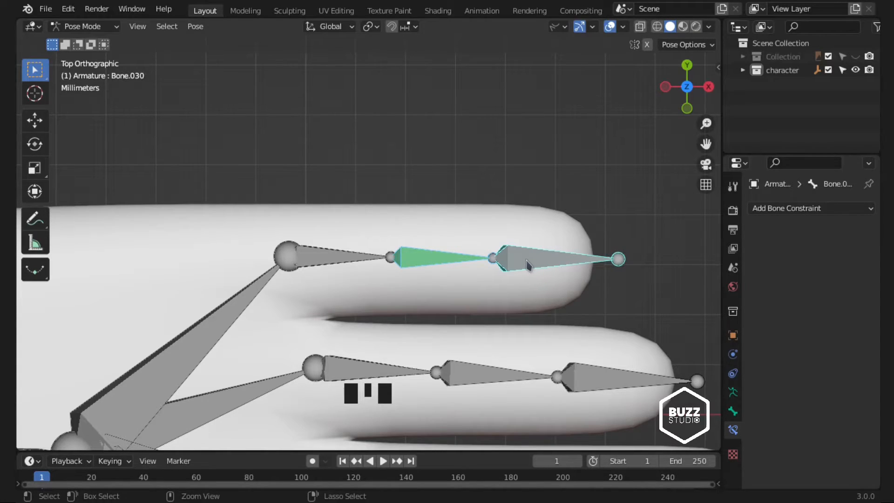
pyautogui.hotkey('shift', 'ctrl', 'c')
pyautogui.click(530, 262)
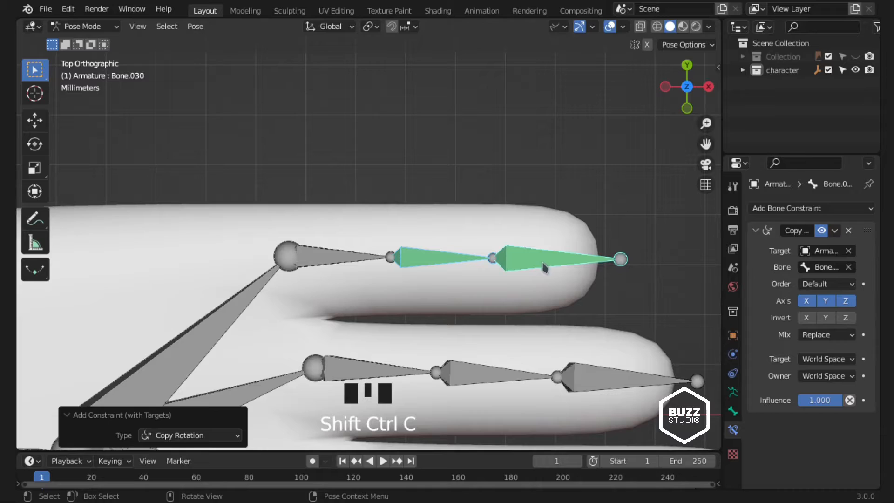
# - Set the little finger tip bone's Copy Rotation constraint to Add mix, with Target and Owner in Local Space
pyautogui.click(816, 338)
pyautogui.click(852, 337)
pyautogui.click(832, 364)
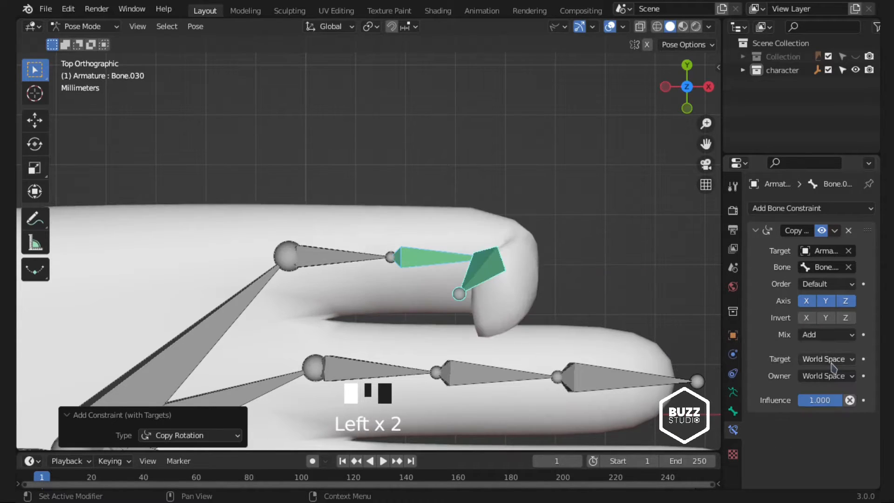
pyautogui.click(832, 360)
pyautogui.click(788, 440)
pyautogui.click(830, 378)
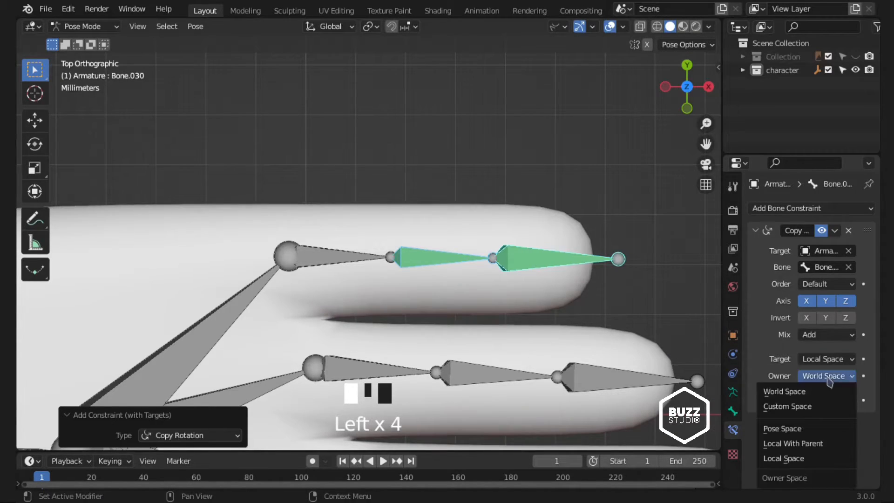
pyautogui.click(794, 458)
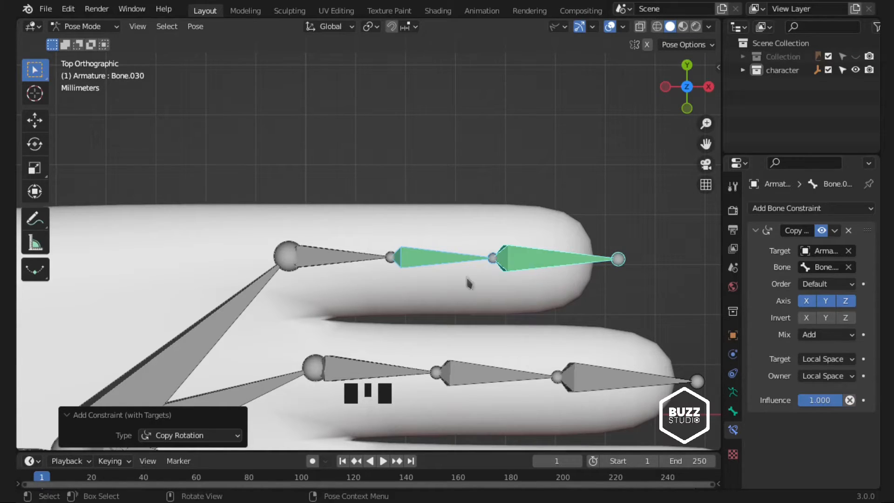
# - Test the left little finger's curl by trial-rotating its base bone
pyautogui.click(361, 269)
pyautogui.press('KP_1')
pyautogui.scroll(-10, 413, 250)
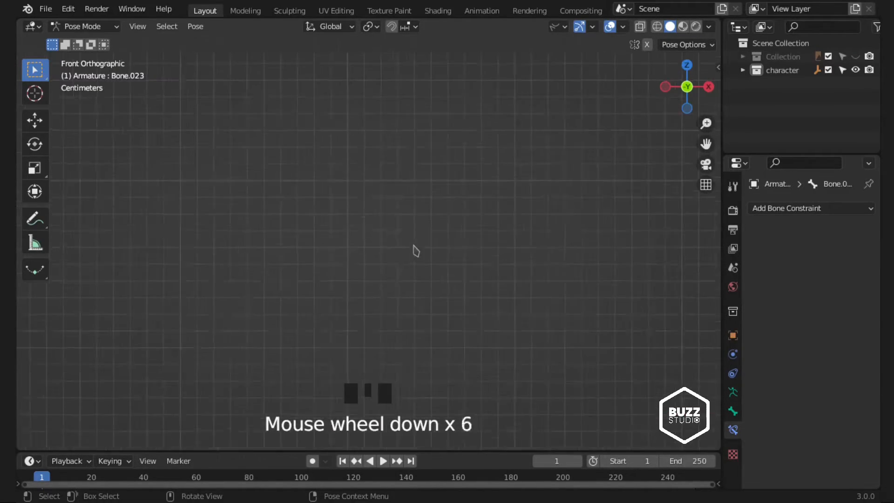
pyautogui.scroll(-7, 391, 168)
pyautogui.scroll(5, 433, 262)
pyautogui.scroll(3, 445, 281)
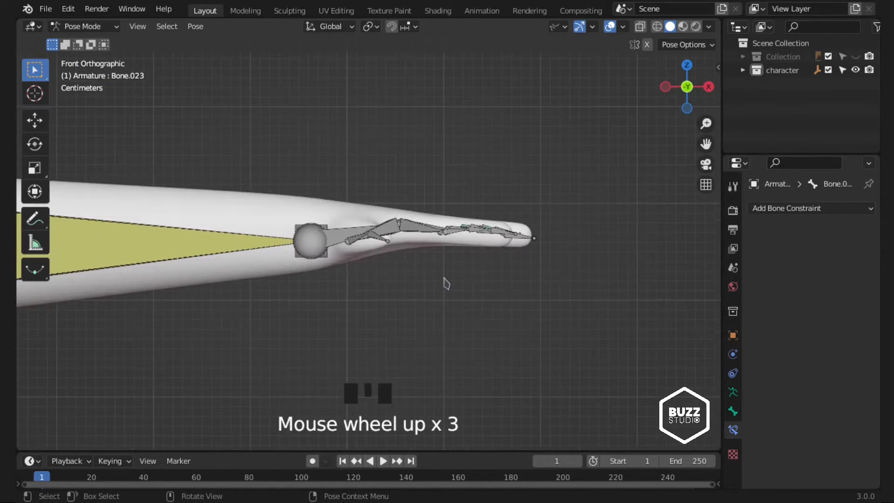
pyautogui.moveTo(446, 281); pyautogui.dragTo(280, 300, button='middle')
pyautogui.keyDown('shift'); pyautogui.moveTo(279, 300); pyautogui.dragTo(332, 308, button='middle'); pyautogui.keyUp('shift')
pyautogui.scroll(3, 331, 307)
pyautogui.keyDown('shift'); pyautogui.moveTo(319, 275); pyautogui.dragTo(474, 222, button='middle'); pyautogui.keyUp('shift')
pyautogui.scroll(2, 337, 294)
pyautogui.press('r')
pyautogui.click(413, 246)
# - Add a Copy Rotation constraint to the left ring finger's middle bone, targeting its base bone
pyautogui.press('KP_7')
pyautogui.scroll(3, 390, 215)
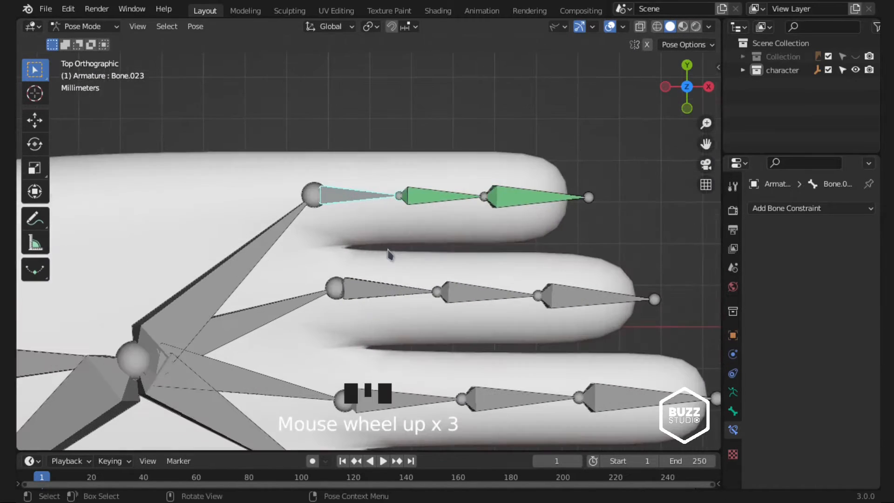
pyautogui.scroll(2, 391, 215)
pyautogui.scroll(-1, 390, 215)
pyautogui.keyDown('shift'); pyautogui.moveTo(383, 240); pyautogui.dragTo(373, 259, button='middle'); pyautogui.keyUp('shift')
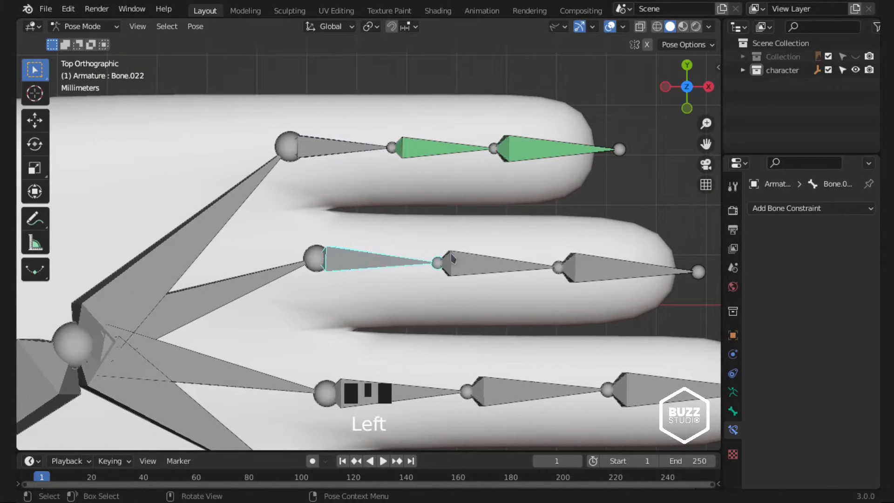
pyautogui.hotkey('ctrl', 'shift', 'c')
pyautogui.click(482, 268)
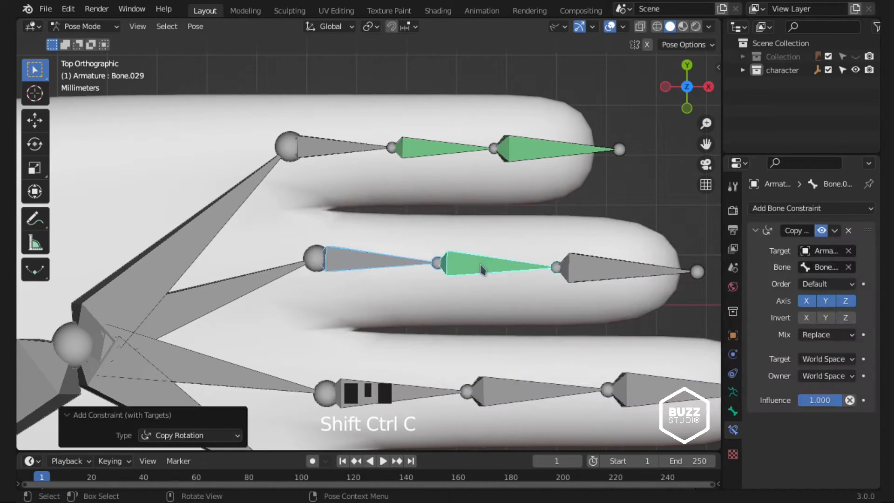
# - Set the ring finger middle bone's constraint to Add mix, with both Target and Owner in Local Space
pyautogui.click(816, 338)
pyautogui.click(810, 366)
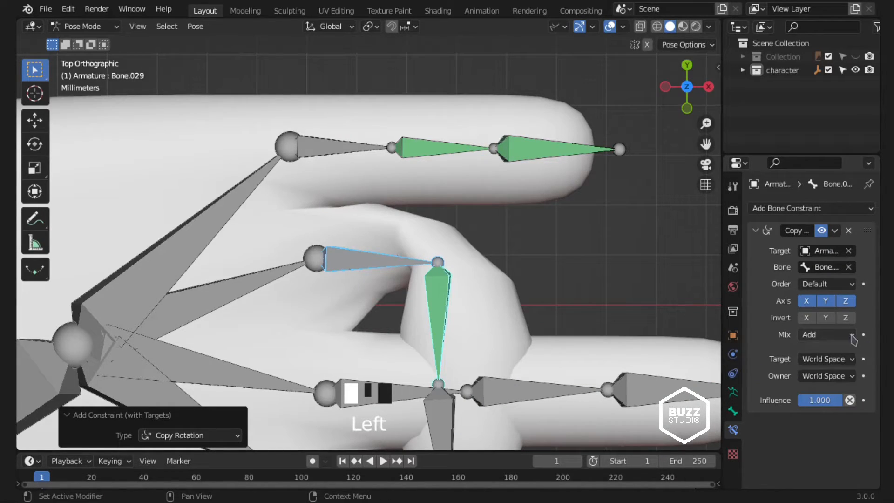
pyautogui.click(834, 359)
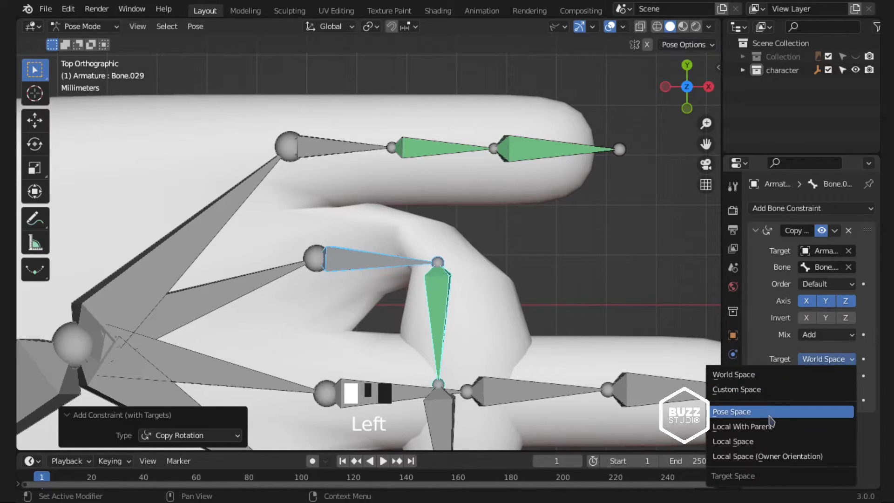
pyautogui.click(769, 442)
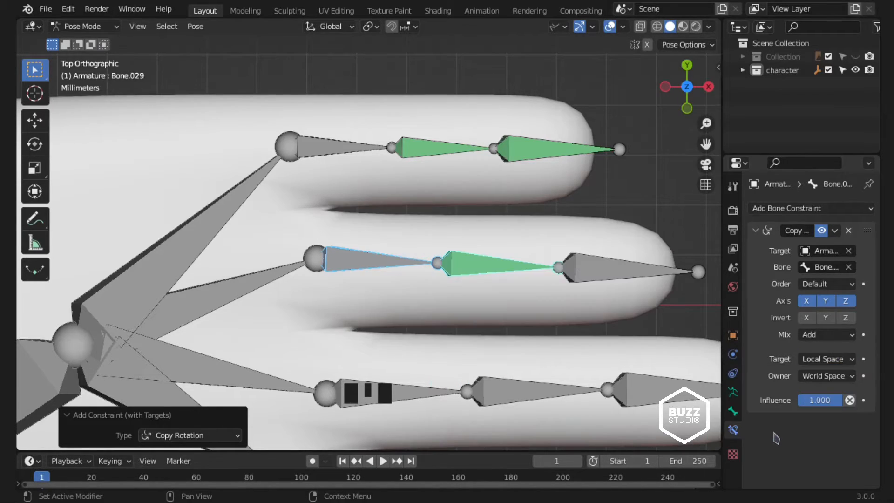
pyautogui.click(825, 375)
pyautogui.click(799, 458)
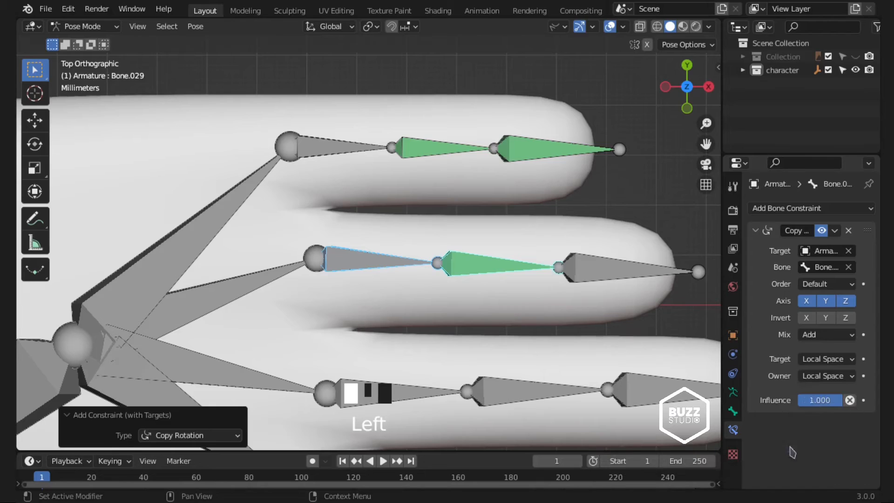
# - Add a Copy Rotation constraint to the left ring finger's tip bone, targeting the middle bone
pyautogui.keyDown('shift'); pyautogui.click(599, 262); pyautogui.keyUp('shift')
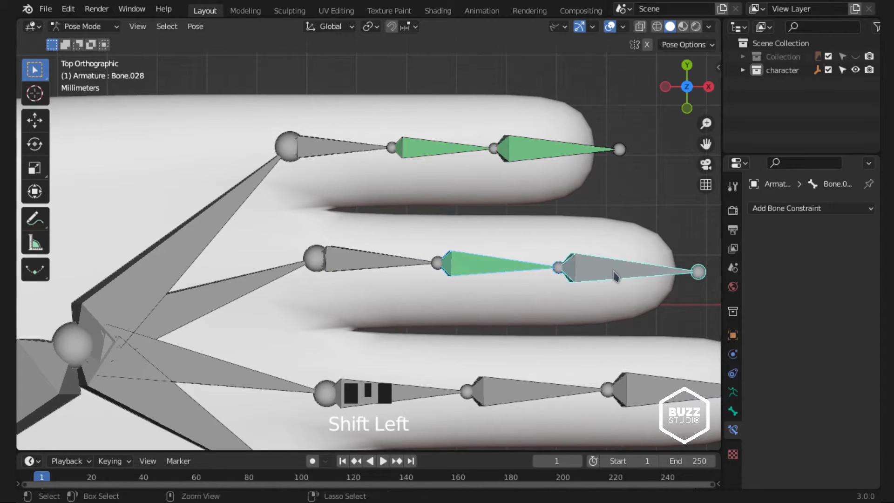
pyautogui.hotkey('ctrl', 'Tab')
pyautogui.hotkey('ctrl', 'Tab')
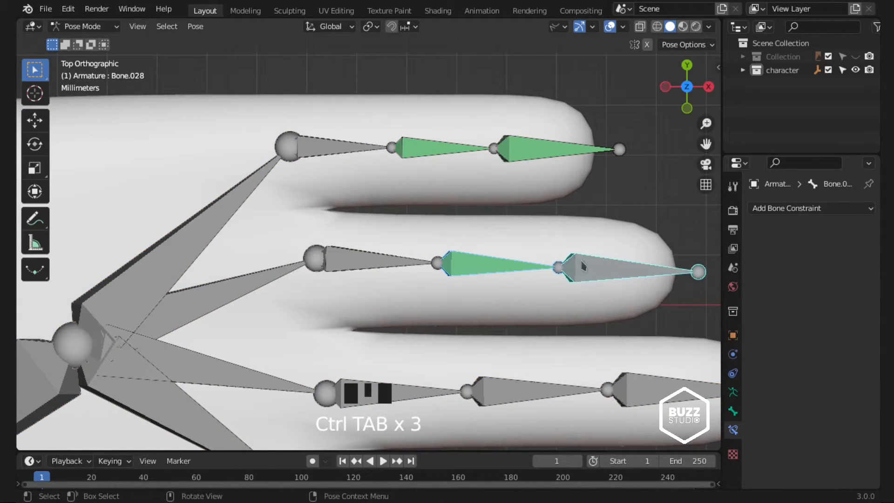
pyautogui.click(548, 271)
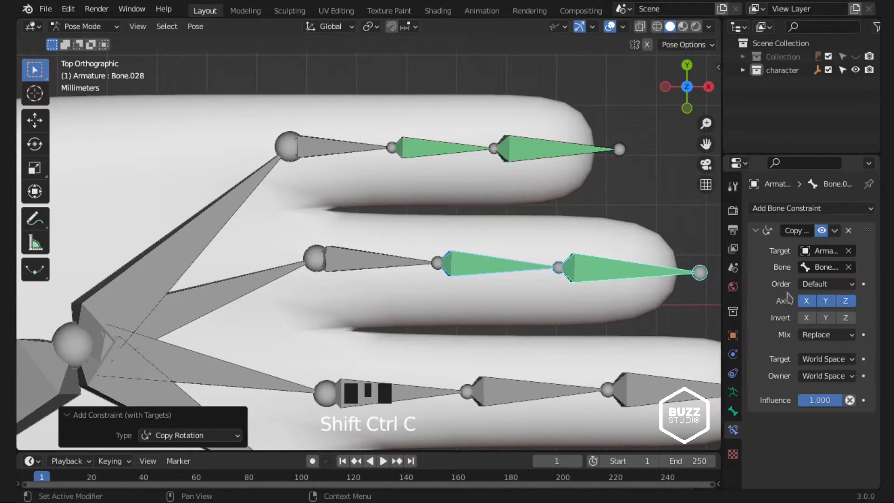
# - Set the ring finger tip bone's constraint to Add mix, with both Target and Owner in Local Space
pyautogui.click(845, 338)
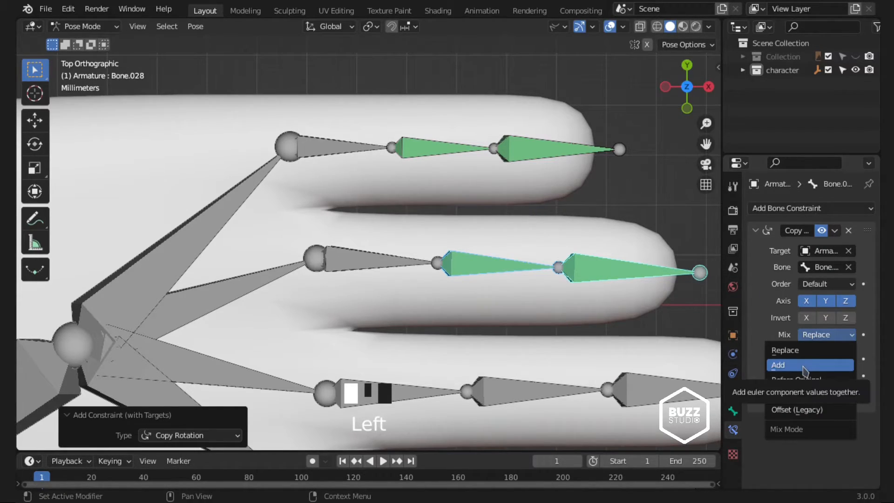
pyautogui.click(796, 365)
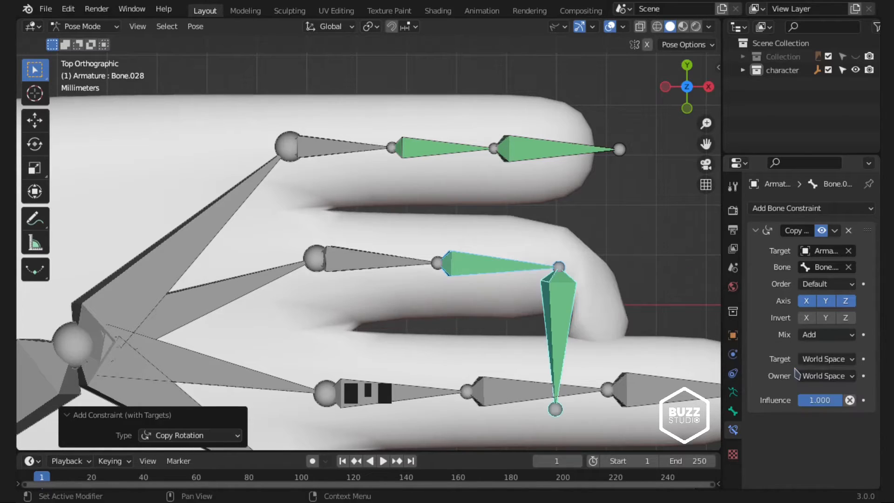
pyautogui.click(832, 359)
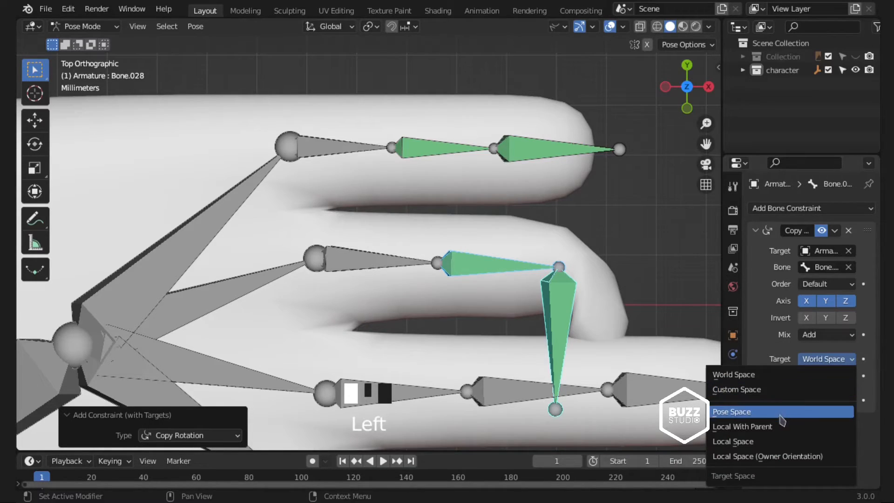
pyautogui.click(778, 441)
pyautogui.click(822, 378)
pyautogui.click(819, 457)
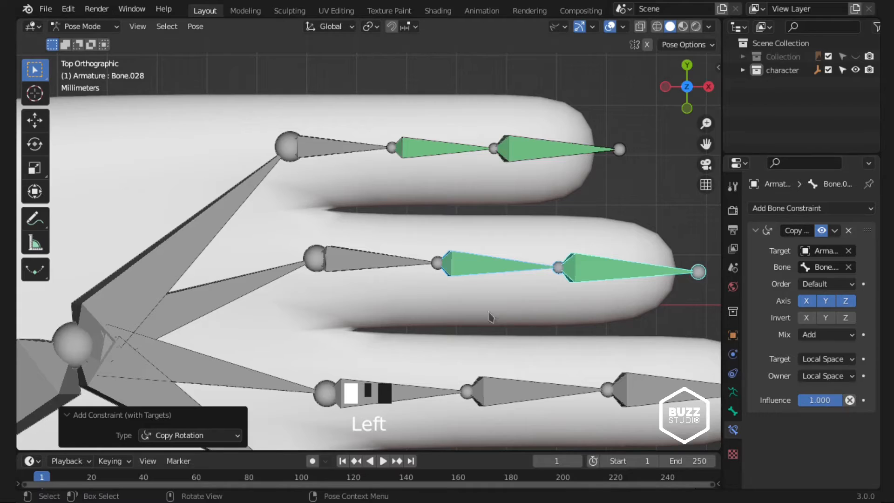
# - Add a Copy Rotation constraint to the middle bone of the left hand's middle finger, targeting that finger's base bone
pyautogui.scroll(-3, 457, 298)
pyautogui.keyDown('shift'); pyautogui.moveTo(456, 298); pyautogui.dragTo(473, 280, button='middle'); pyautogui.keyUp('shift')
pyautogui.keyDown('shift'); pyautogui.click(474, 279); pyautogui.keyUp('shift')
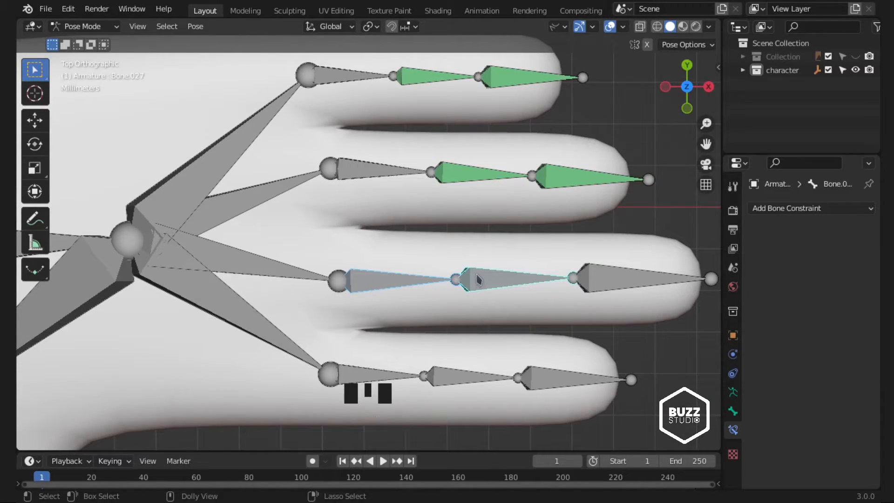
pyautogui.hotkey('shift', 'ctrl', 'c')
pyautogui.click(410, 256)
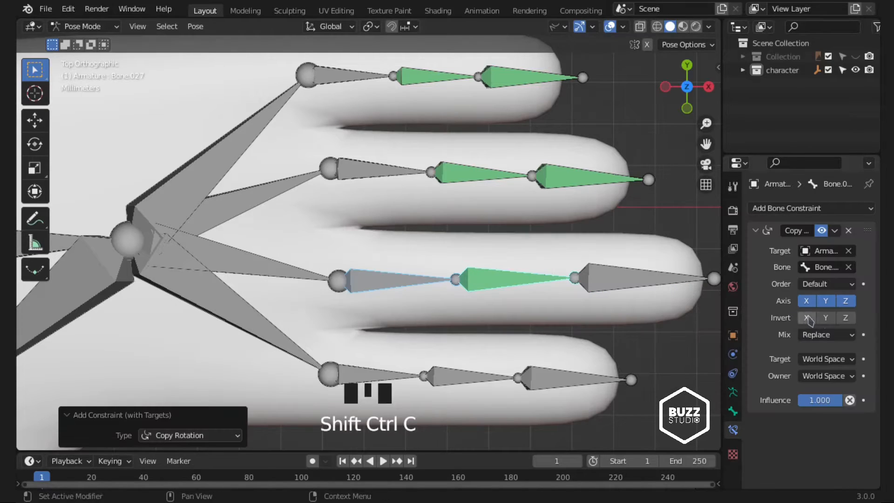
# - Set the Copy Rotation on the middle finger's middle bone to Add mix, with Target and Owner in Local Space
pyautogui.click(852, 339)
pyautogui.click(792, 364)
pyautogui.click(834, 359)
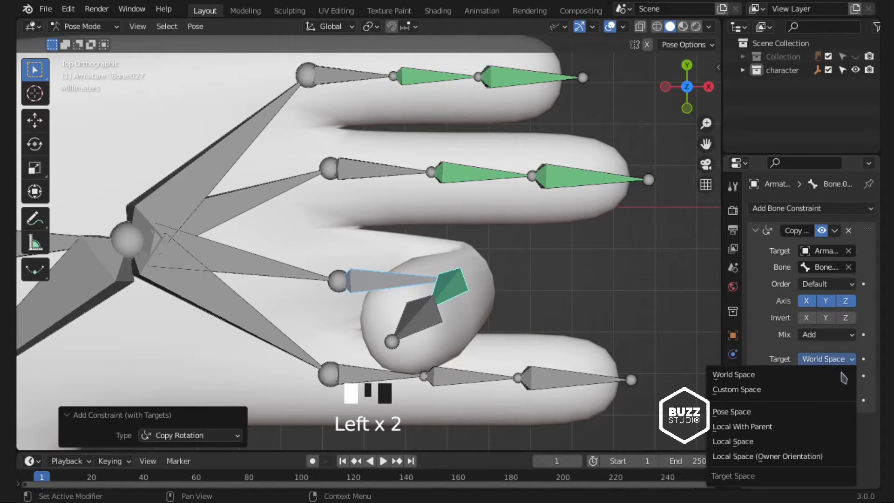
pyautogui.click(785, 441)
pyautogui.click(827, 375)
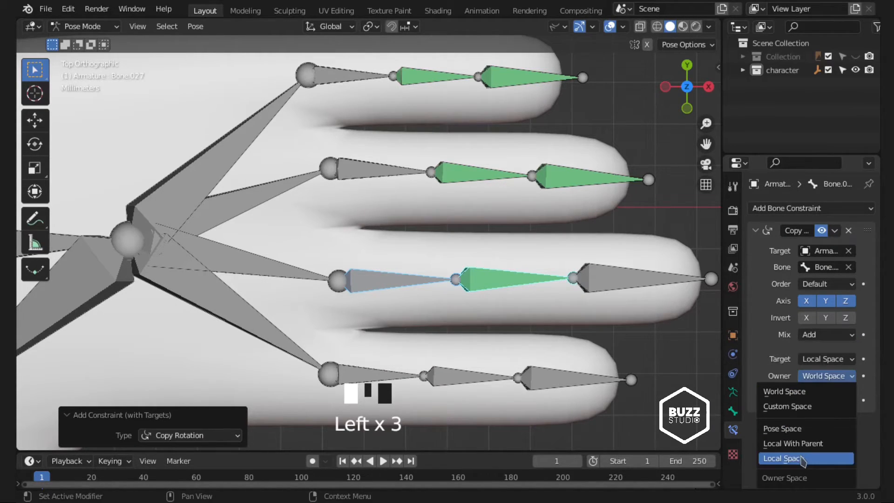
pyautogui.click(802, 459)
# - Add a Copy Rotation constraint to the left middle finger's tip bone, targeting the bone before it
pyautogui.click(524, 284)
pyautogui.keyDown('shift'); pyautogui.click(620, 282); pyautogui.keyUp('shift')
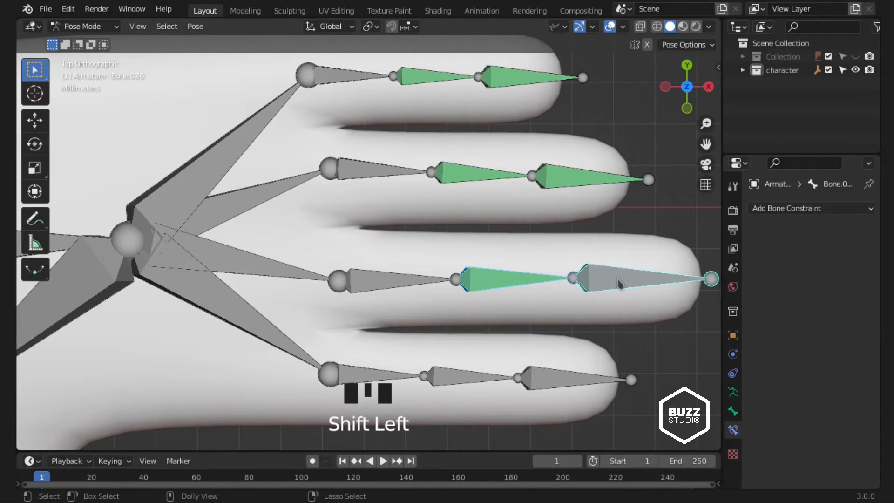
pyautogui.hotkey('shift', 'ctrl', 'c')
pyautogui.click(619, 282)
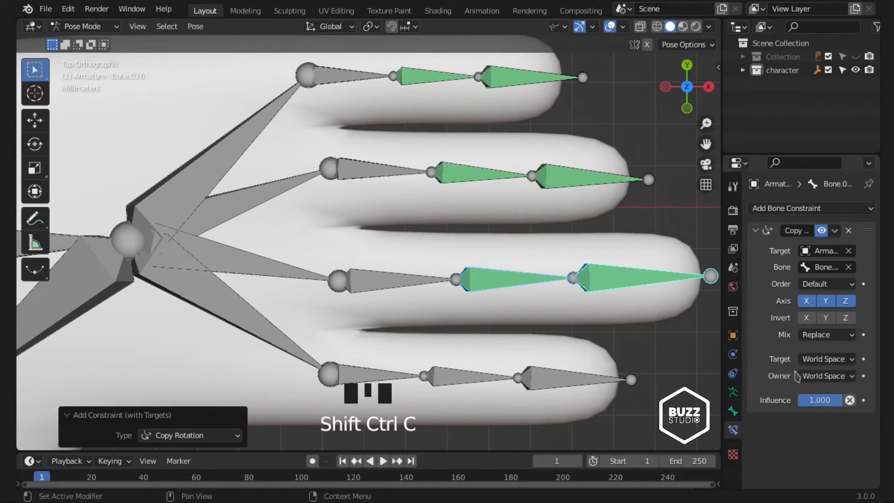
# - Set the middle finger tip bone's Copy Rotation to Add mix, with Target and Owner in Local Space
pyautogui.click(831, 335)
pyautogui.click(819, 362)
pyautogui.click(828, 359)
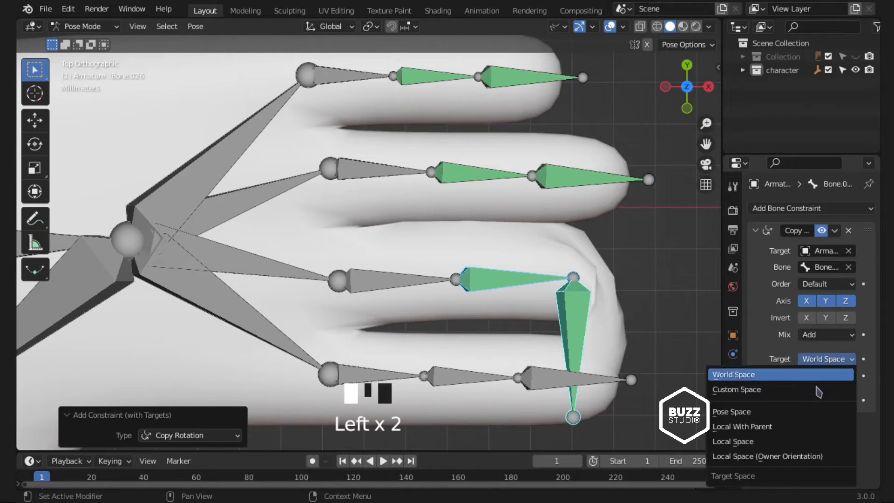
pyautogui.click(781, 442)
pyautogui.click(834, 376)
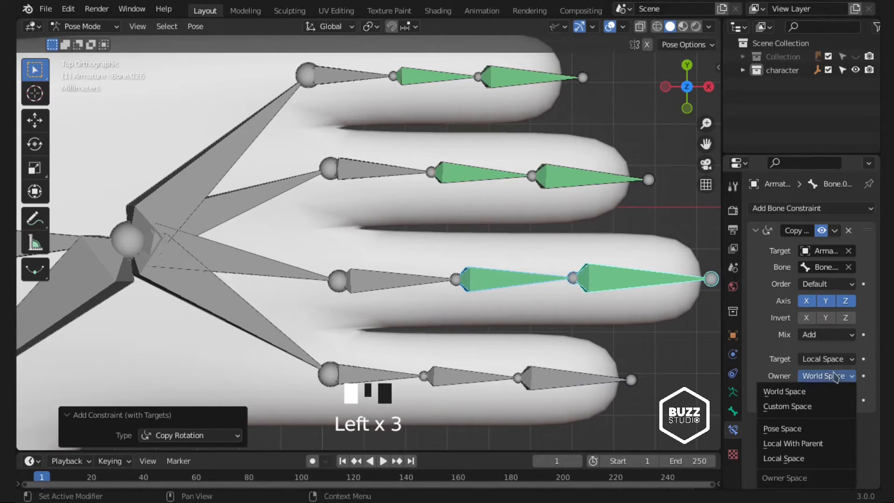
pyautogui.click(810, 459)
# - Add a Copy Rotation constraint to the left index finger's middle bone, targeting its base bone
pyautogui.scroll(-2, 469, 373)
pyautogui.scroll(2, 393, 358)
pyautogui.click(379, 373)
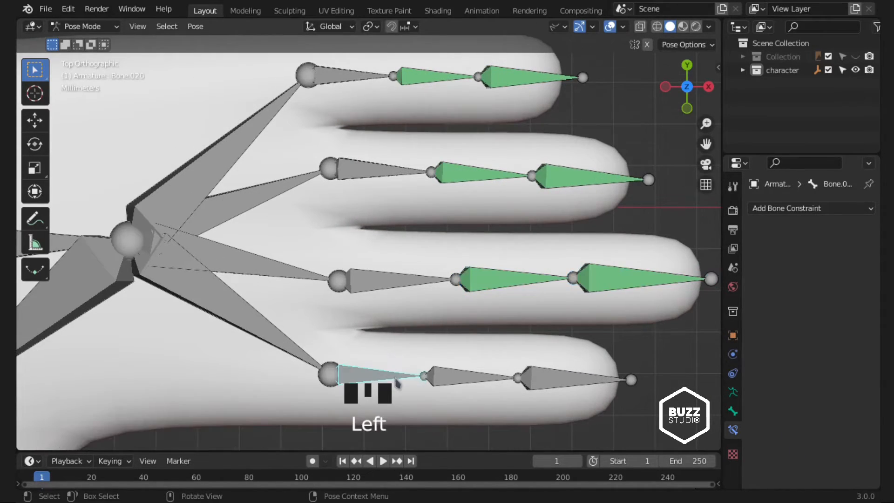
pyautogui.keyDown('shift'); pyautogui.click(456, 383); pyautogui.keyUp('shift')
pyautogui.hotkey('shift', 'ctrl', 'c')
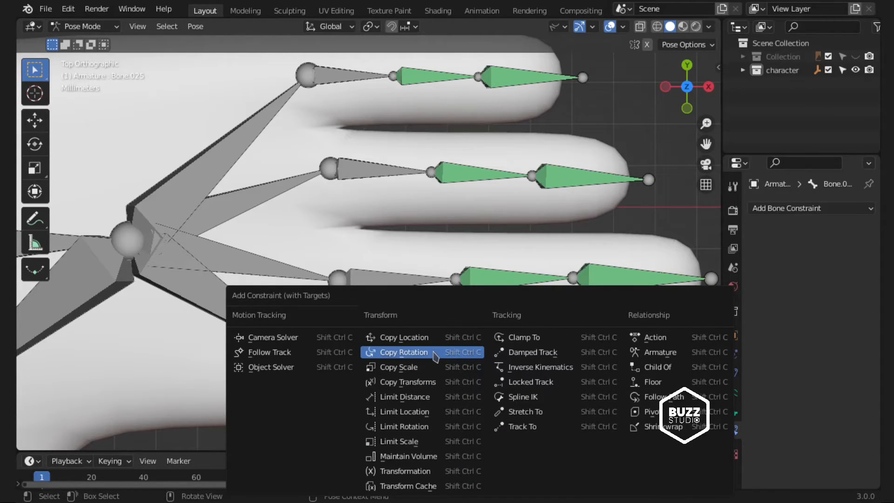
pyautogui.click(404, 352)
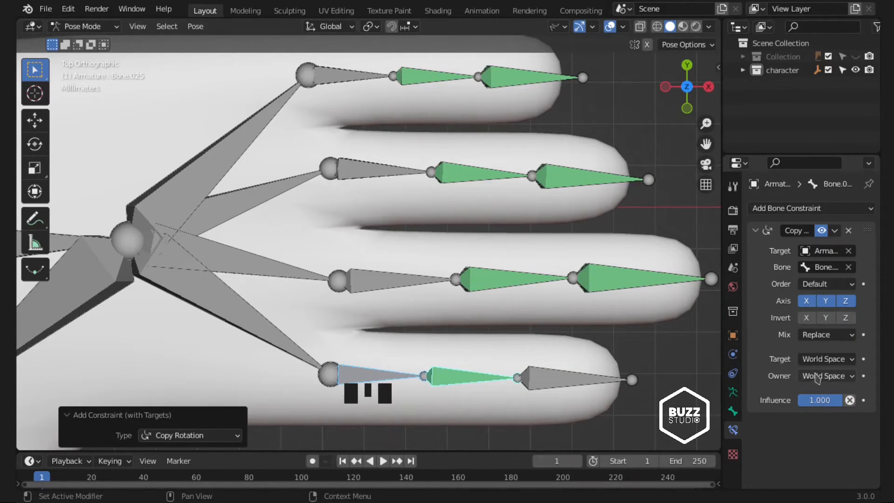
# - Set the index finger middle bone's constraint to Add mix, with both Target and Owner in Local Space
pyautogui.click(842, 337)
pyautogui.click(833, 361)
pyautogui.click(835, 360)
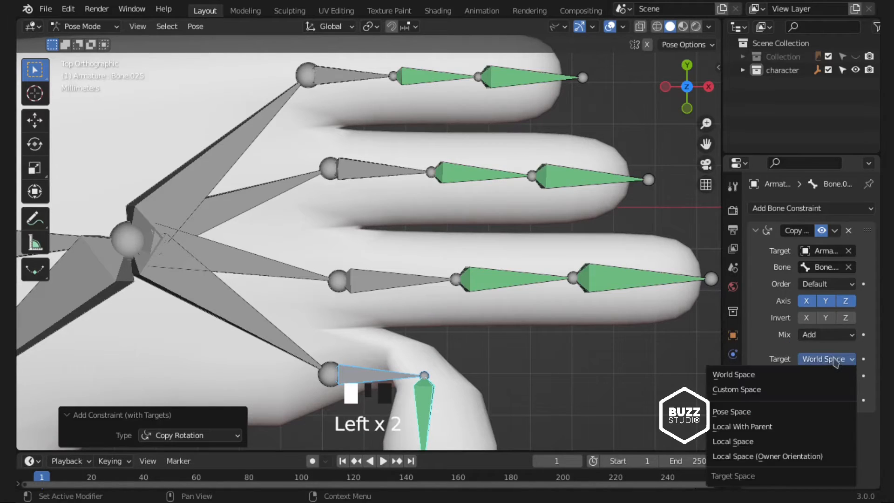
pyautogui.click(781, 442)
pyautogui.click(827, 377)
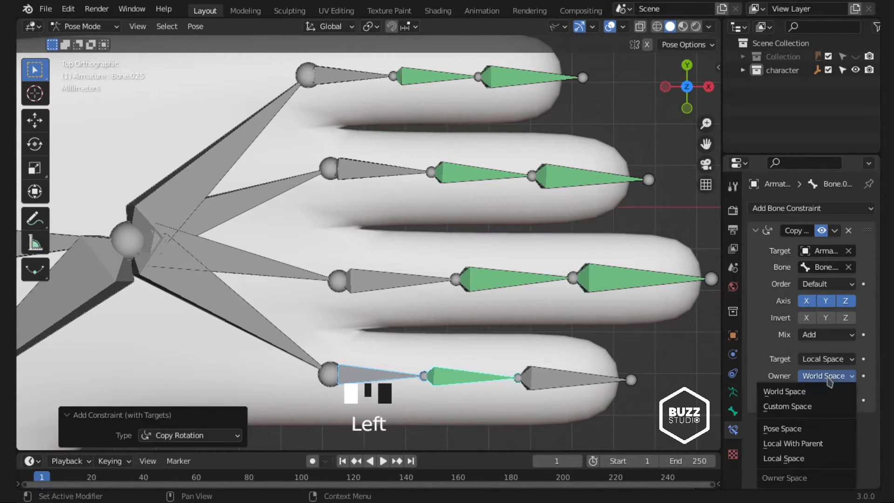
pyautogui.click(811, 458)
# - Add a Copy Rotation constraint to the left index finger's tip bone, targeting the middle bone
pyautogui.keyDown('shift'); pyautogui.click(529, 381); pyautogui.keyUp('shift')
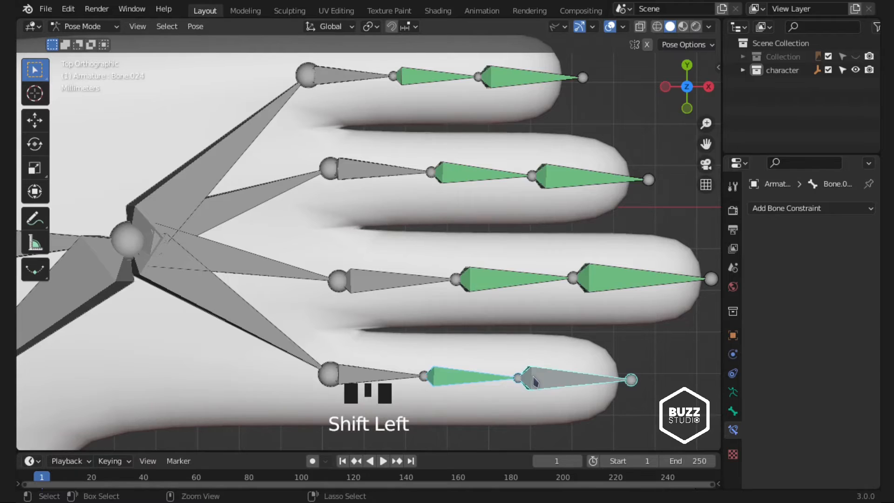
pyautogui.hotkey('shift', 'ctrl', 'c')
pyautogui.click(489, 360)
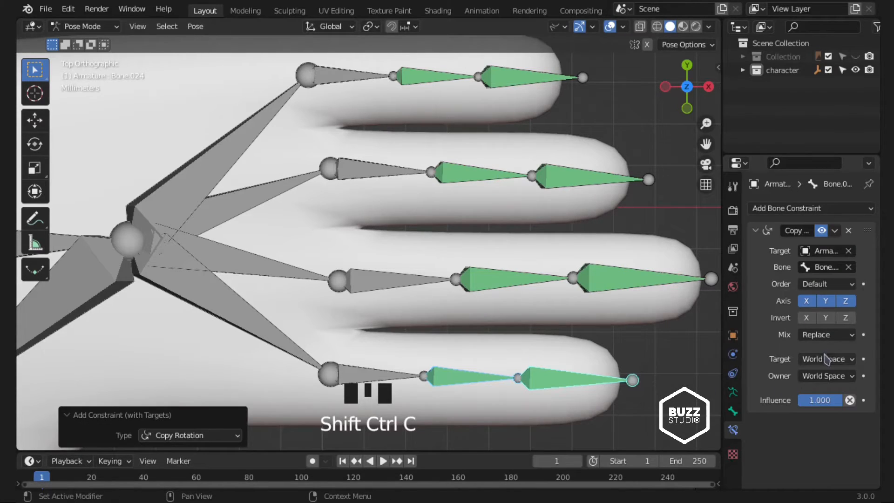
# - Set the left index finger tip bone's Copy Rotation to Add mix, with Target and Owner in Local Space
pyautogui.click(827, 335)
pyautogui.click(806, 366)
pyautogui.click(836, 359)
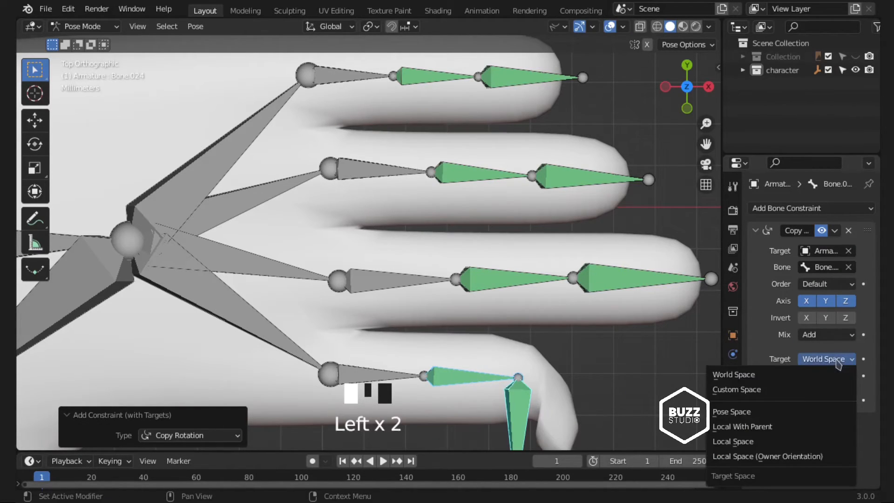
pyautogui.click(790, 442)
pyautogui.click(827, 376)
pyautogui.click(790, 458)
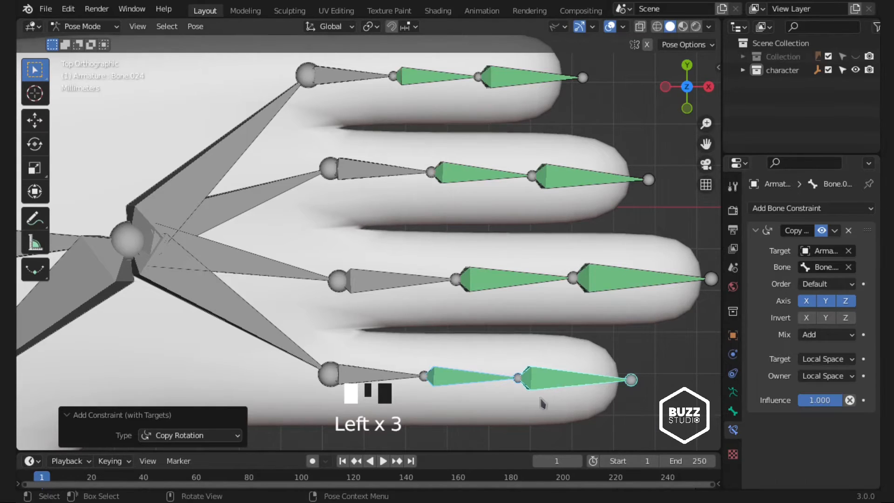
# - Add a Copy Rotation constraint to the left thumb's tip bone, targeting the thumb bone before it
pyautogui.moveTo(583, 354); pyautogui.dragTo(499, 335, button='middle')
pyautogui.scroll(-3, 423, 285)
pyautogui.moveTo(423, 286); pyautogui.dragTo(438, 308, button='middle')
pyautogui.press('KP_7')
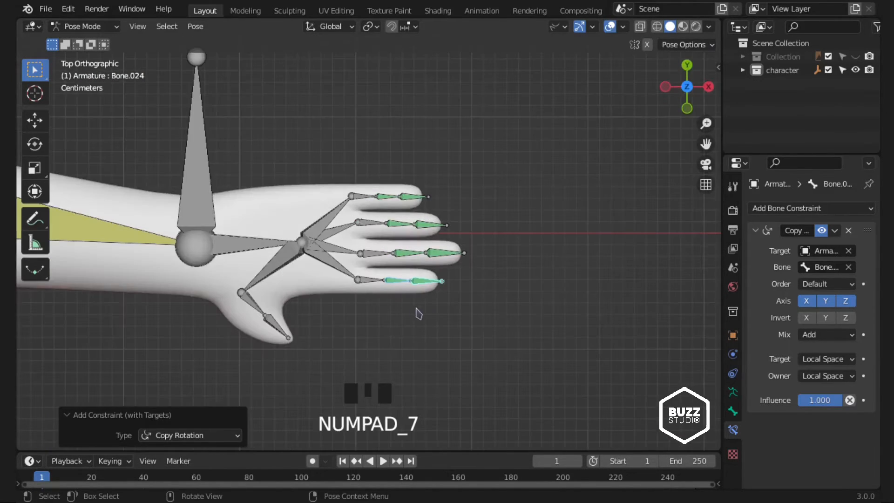
pyautogui.scroll(2, 418, 313)
pyautogui.keyDown('shift'); pyautogui.moveTo(314, 328); pyautogui.dragTo(604, 271, button='middle'); pyautogui.keyUp('shift')
pyautogui.scroll(4, 604, 270)
pyautogui.keyDown('shift'); pyautogui.moveTo(605, 270); pyautogui.dragTo(549, 299, button='middle'); pyautogui.keyUp('shift')
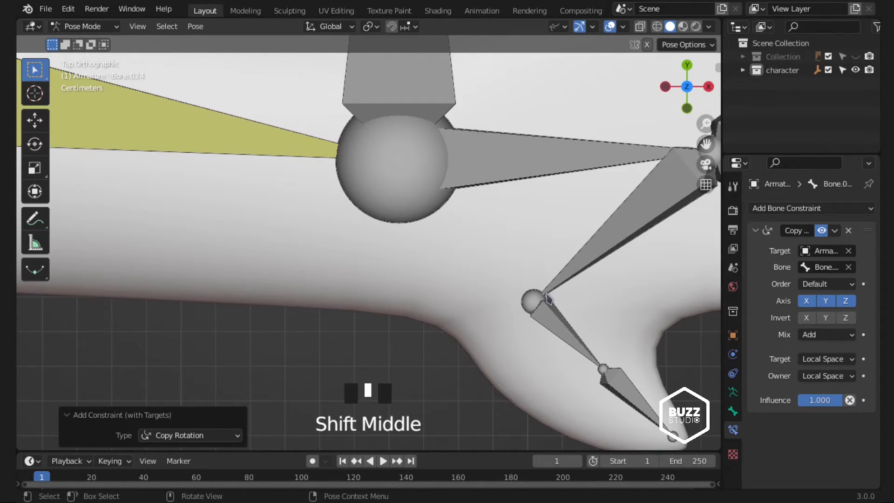
pyautogui.click(574, 342)
pyautogui.keyDown('shift'); pyautogui.click(617, 384); pyautogui.keyUp('shift')
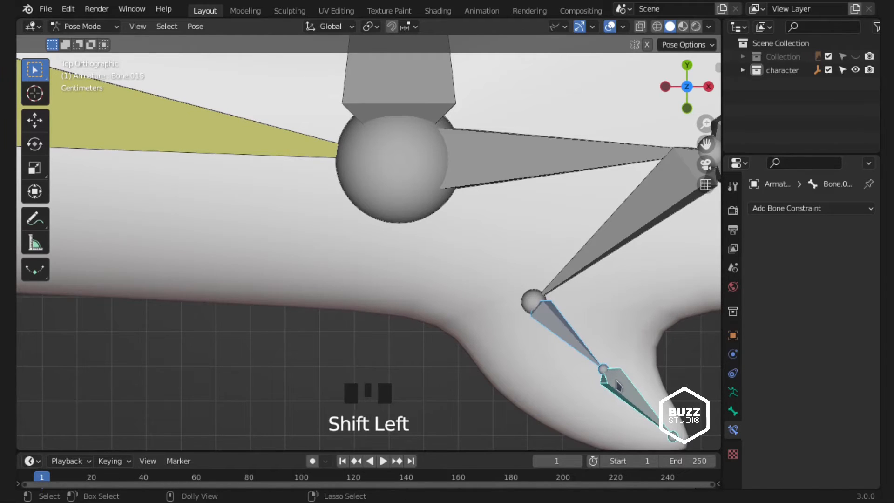
pyautogui.hotkey('shift', 'ctrl', 'c')
pyautogui.click(585, 356)
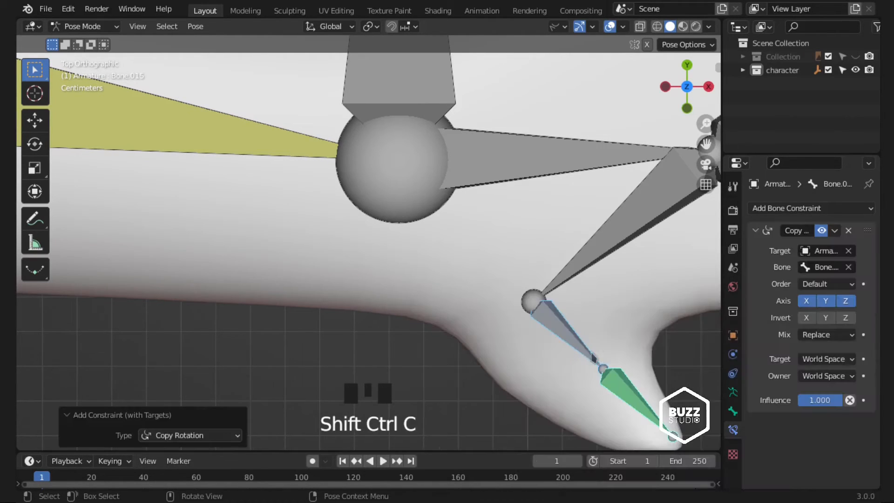
# - Set the thumb tip bone's Copy Rotation constraint to Add mix, with both Target and Owner in Local Space
pyautogui.keyDown('shift'); pyautogui.moveTo(585, 355); pyautogui.dragTo(525, 336, button='middle'); pyautogui.keyUp('shift')
pyautogui.click(838, 335)
pyautogui.click(822, 365)
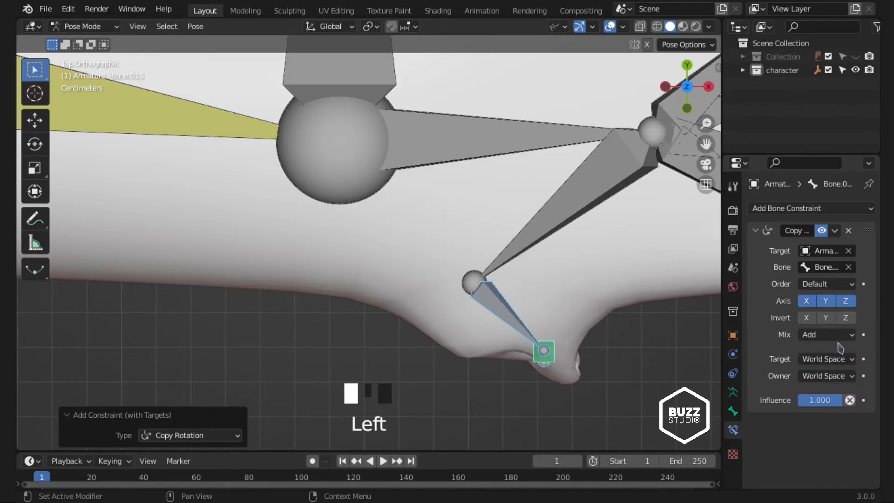
pyautogui.click(844, 360)
pyautogui.click(788, 443)
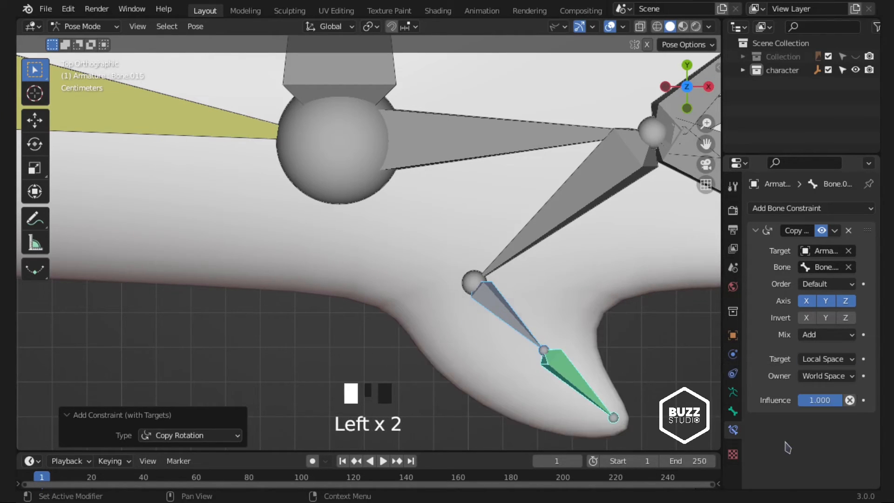
pyautogui.click(844, 376)
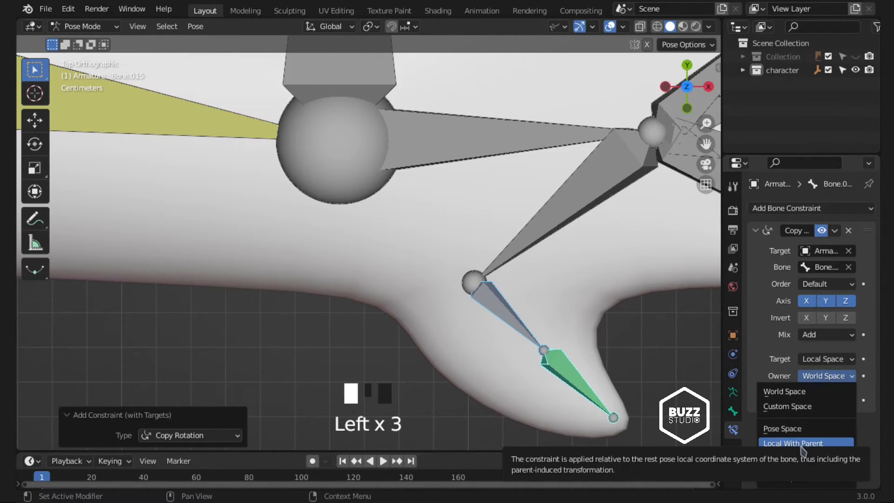
pyautogui.click(802, 457)
# - Examine the whole rig, both arms and both hands from the front and at an angle
pyautogui.keyDown('shift'); pyautogui.moveTo(704, 409); pyautogui.dragTo(517, 251, button='middle'); pyautogui.keyUp('shift')
pyautogui.scroll(-3, 573, 248)
pyautogui.scroll(-8, 394, 282)
pyautogui.keyDown('shift'); pyautogui.moveTo(393, 282); pyautogui.dragTo(440, 279, button='middle'); pyautogui.keyUp('shift')
pyautogui.press('KP_1')
pyautogui.scroll(-3, 454, 268)
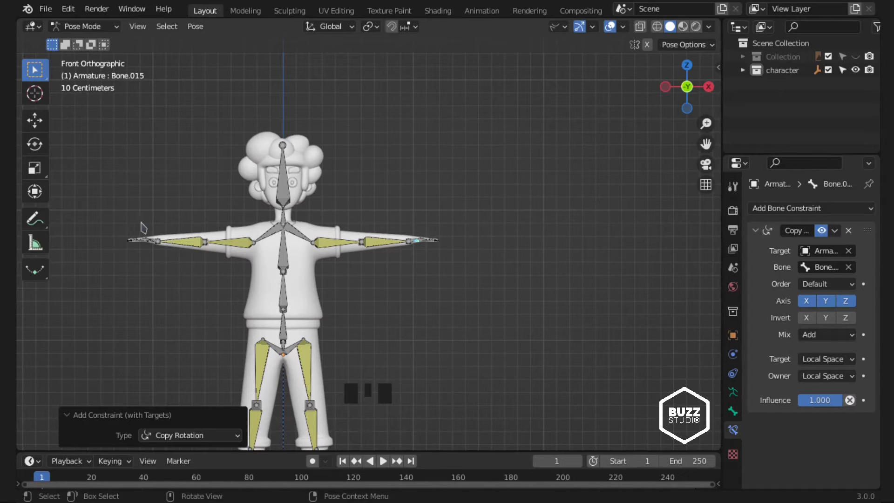
pyautogui.keyDown('shift'); pyautogui.moveTo(210, 362); pyautogui.dragTo(443, 349, button='middle'); pyautogui.keyUp('shift')
pyautogui.scroll(3, 408, 335)
pyautogui.scroll(-2, 614, 307)
pyautogui.keyDown('shift'); pyautogui.moveTo(613, 293); pyautogui.dragTo(521, 248, button='middle'); pyautogui.keyUp('shift')
pyautogui.scroll(-1, 525, 263)
pyautogui.scroll(-2, 524, 230)
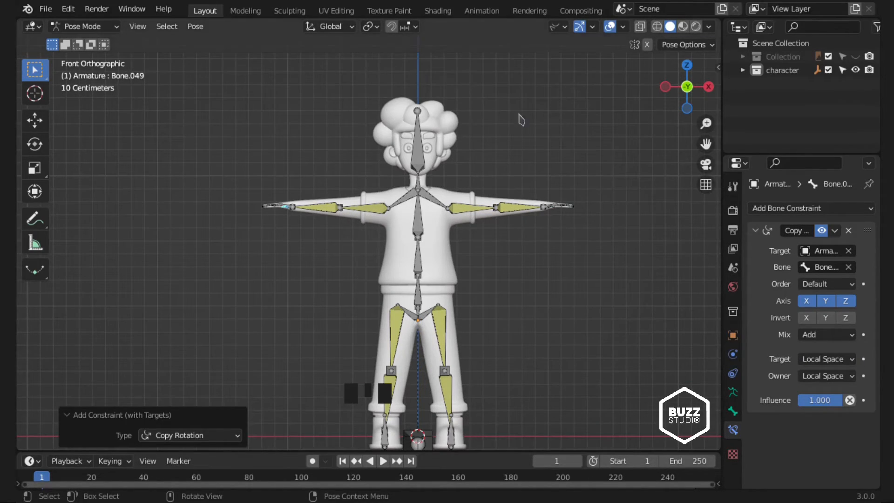
pyautogui.moveTo(521, 119); pyautogui.dragTo(419, 186, button='middle')
pyautogui.scroll(4, 310, 226)
pyautogui.moveTo(310, 225); pyautogui.dragTo(450, 285, button='middle')
pyautogui.scroll(-3, 373, 303)
pyautogui.moveTo(373, 303); pyautogui.dragTo(418, 226, button='middle')
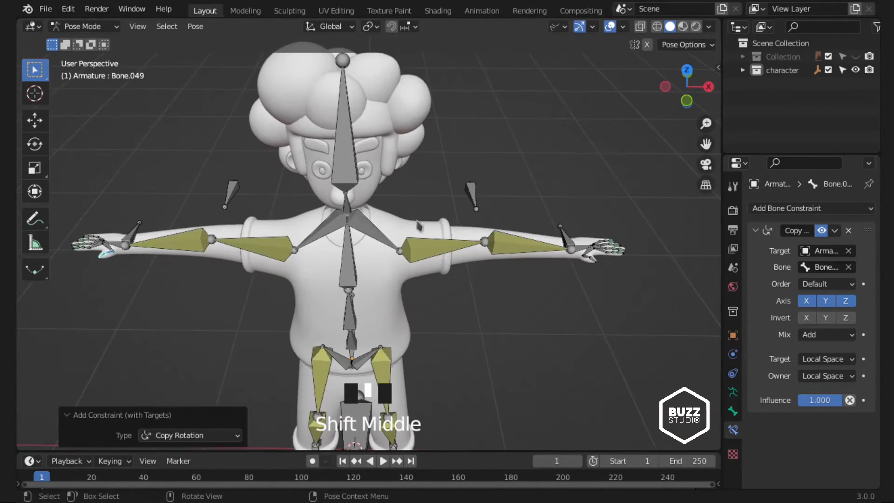
pyautogui.press('KP_1')
pyautogui.keyDown('shift'); pyautogui.moveTo(607, 224); pyautogui.dragTo(549, 225, button='middle'); pyautogui.keyUp('shift')
pyautogui.click(496, 265)
pyautogui.press('KP_1')
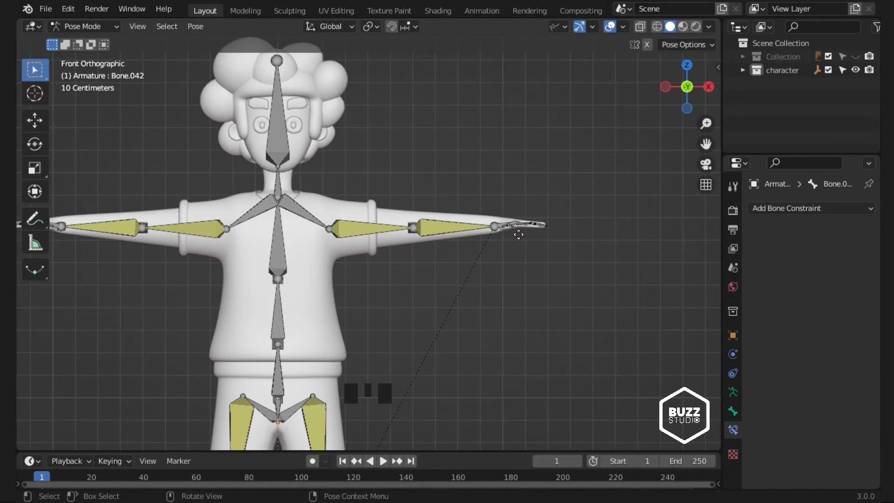
pyautogui.press('g')
pyautogui.press('Escape')
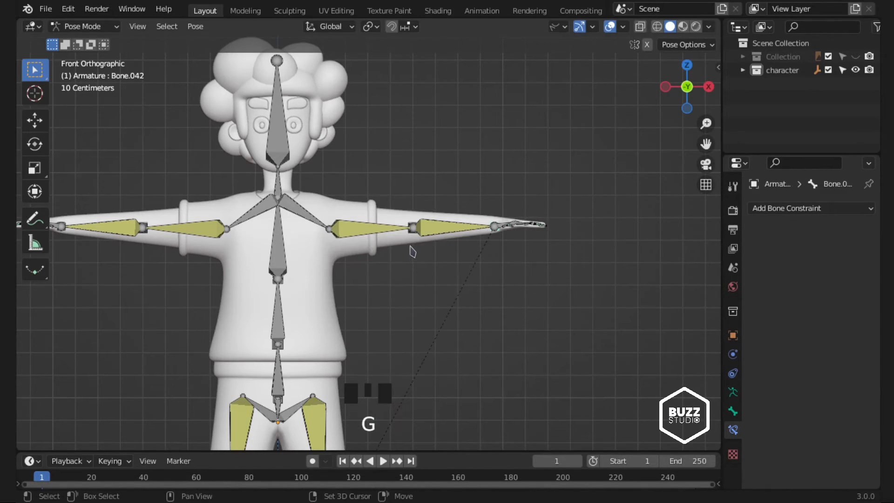
pyautogui.press('g')
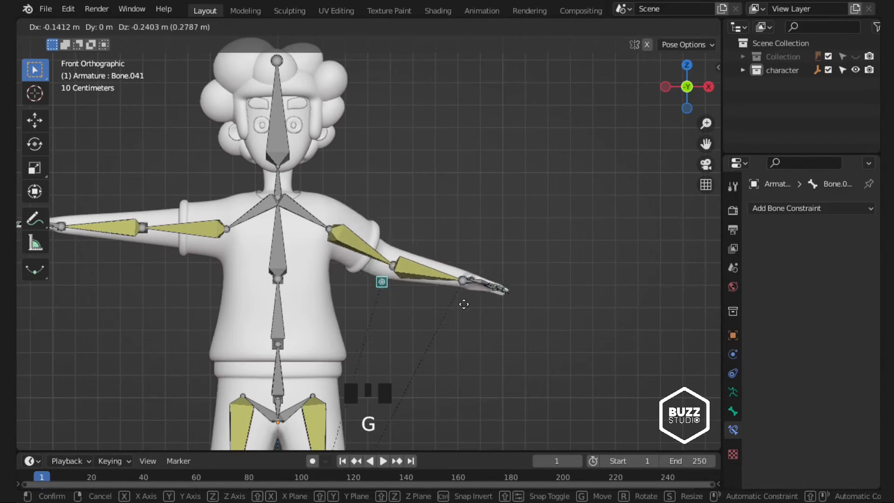
pyautogui.press('Escape')
# - Lower the left arm by moving its wrist control bone about -0.55 m in X and -0.70 m in Z
pyautogui.moveTo(409, 398); pyautogui.dragTo(530, 253, button='middle')
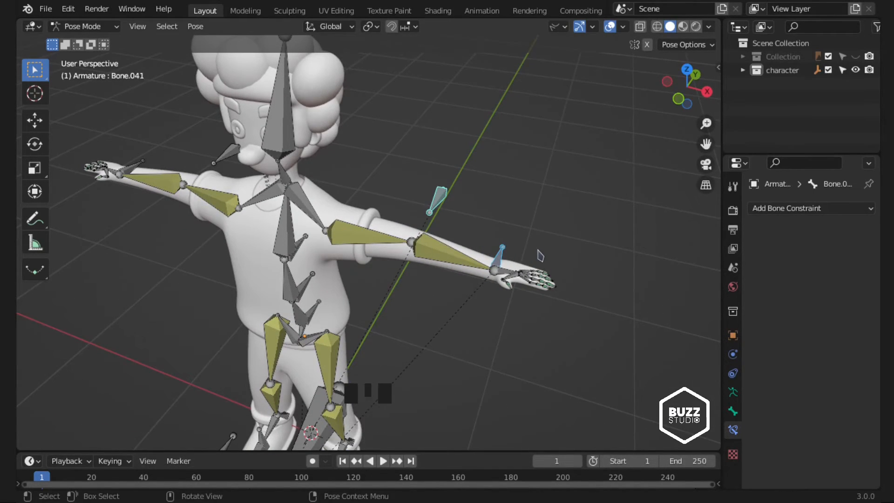
pyautogui.press('KP_1')
pyautogui.scroll(3, 531, 253)
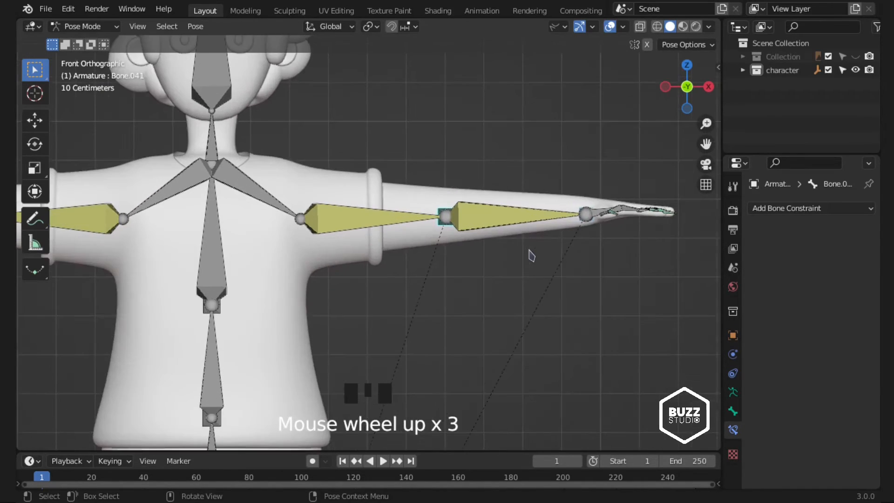
pyautogui.keyDown('shift'); pyautogui.moveTo(531, 253); pyautogui.dragTo(464, 308, button='middle'); pyautogui.keyUp('shift')
pyautogui.click(512, 256)
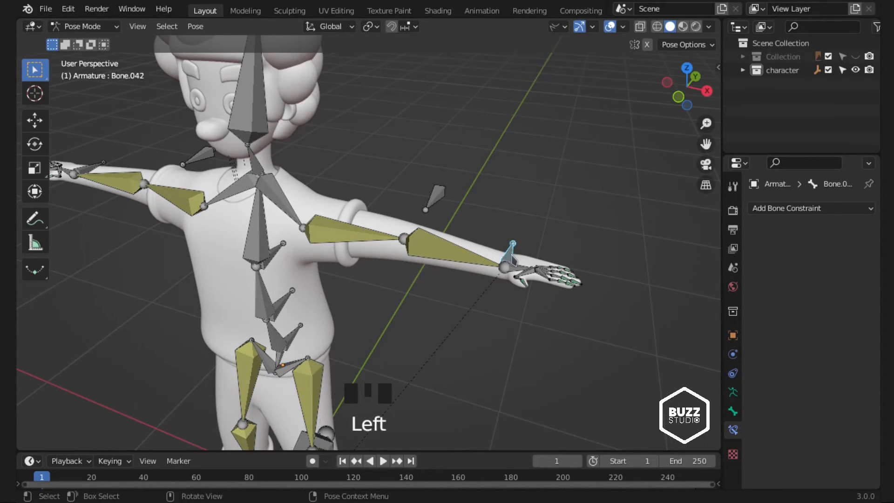
pyautogui.press('KP_1')
pyautogui.press('g')
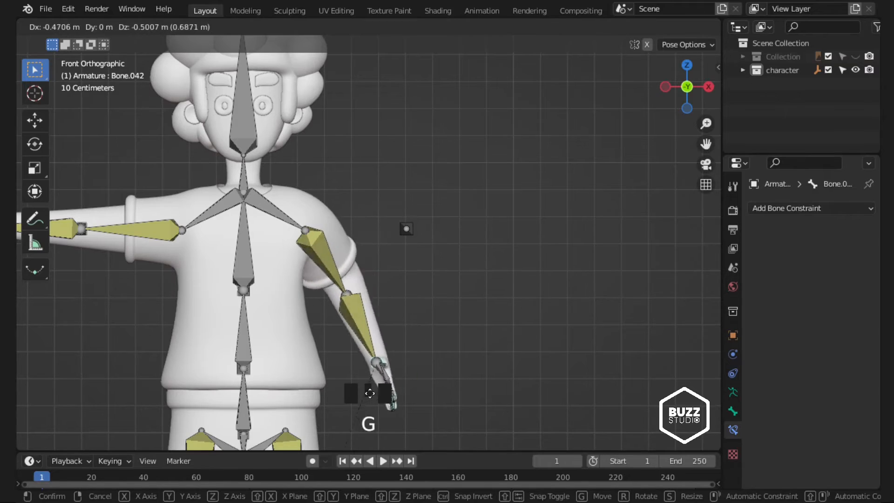
pyautogui.click(354, 438)
# - Lower the right arm by moving its wrist control bone about 0.59 m in X and -0.71 m in Z
pyautogui.scroll(-3, 354, 438)
pyautogui.scroll(3, 354, 438)
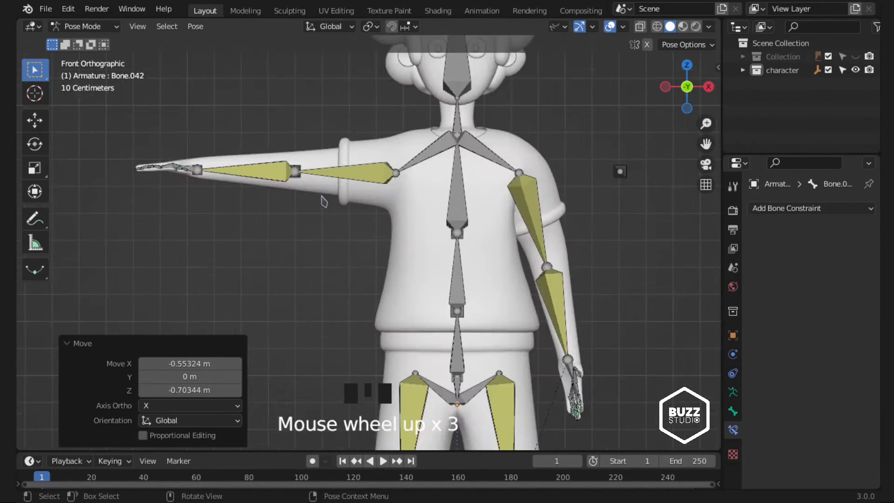
pyautogui.moveTo(354, 279); pyautogui.dragTo(420, 261, button='middle')
pyautogui.click(179, 184)
pyautogui.press('KP_1')
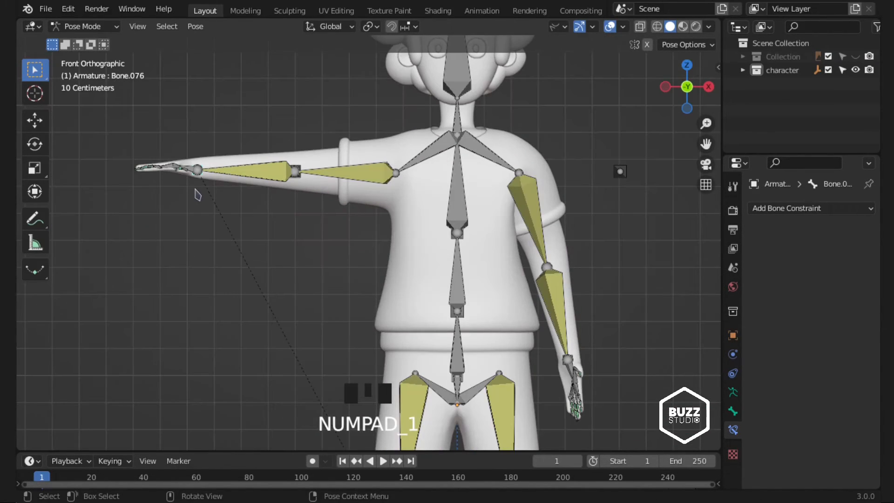
pyautogui.press('g')
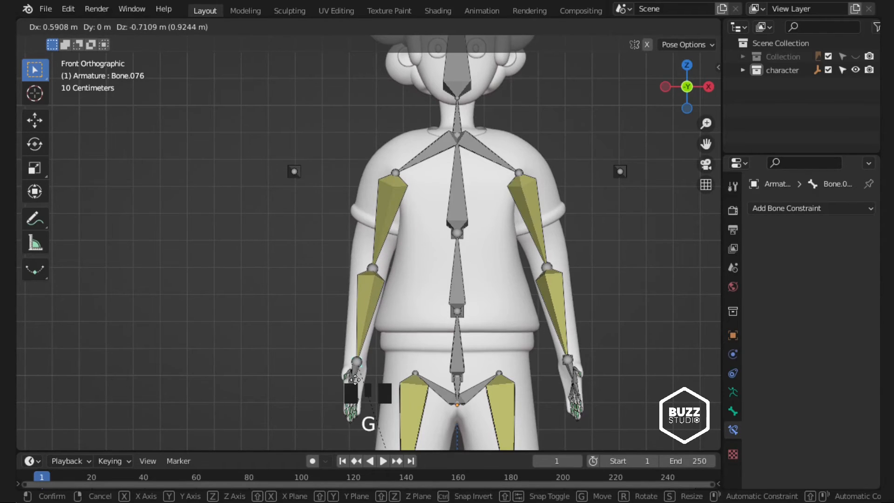
pyautogui.click(361, 375)
# - Examine the character's lowered-arm pose at an angle and from the front
pyautogui.moveTo(361, 375); pyautogui.dragTo(387, 368, button='middle')
pyautogui.moveTo(367, 322); pyautogui.dragTo(431, 261, button='middle')
pyautogui.scroll(-6, 323, 314)
pyautogui.scroll(4, 437, 306)
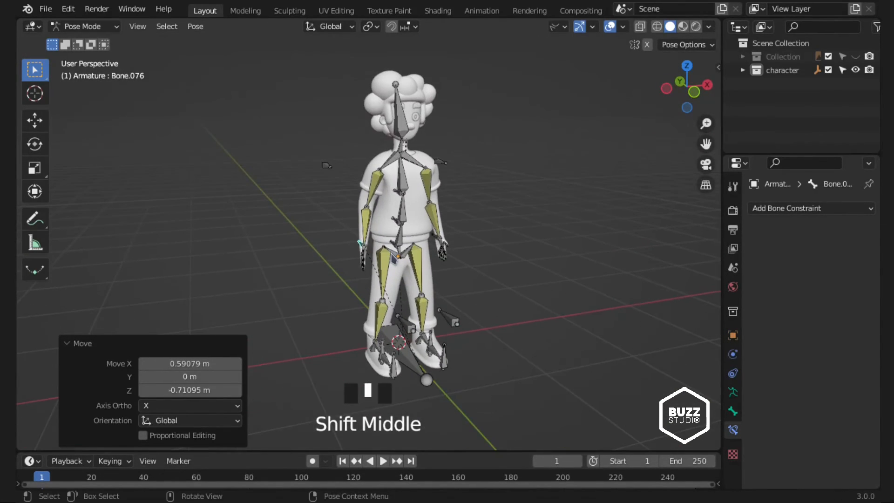
pyautogui.press('KP_1')
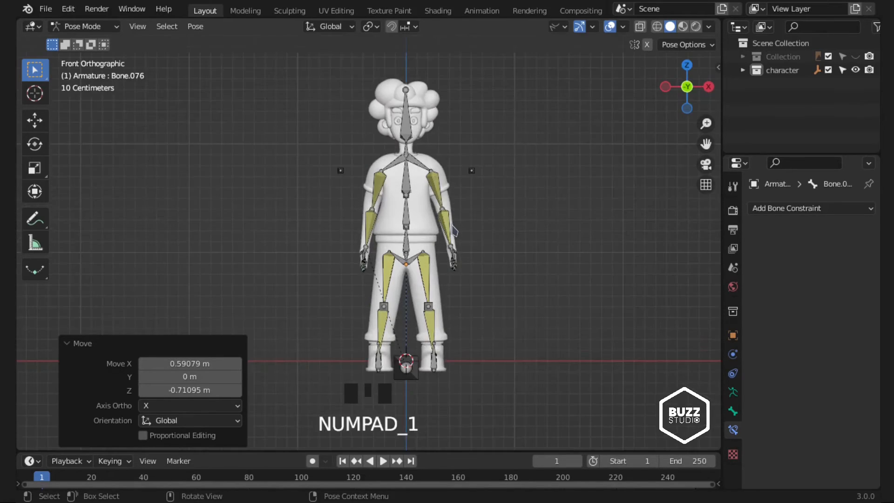
pyautogui.scroll(3, 455, 230)
pyautogui.keyDown('shift'); pyautogui.moveTo(455, 229); pyautogui.dragTo(307, 307, button='middle'); pyautogui.keyUp('shift')
pyautogui.click(70, 345)
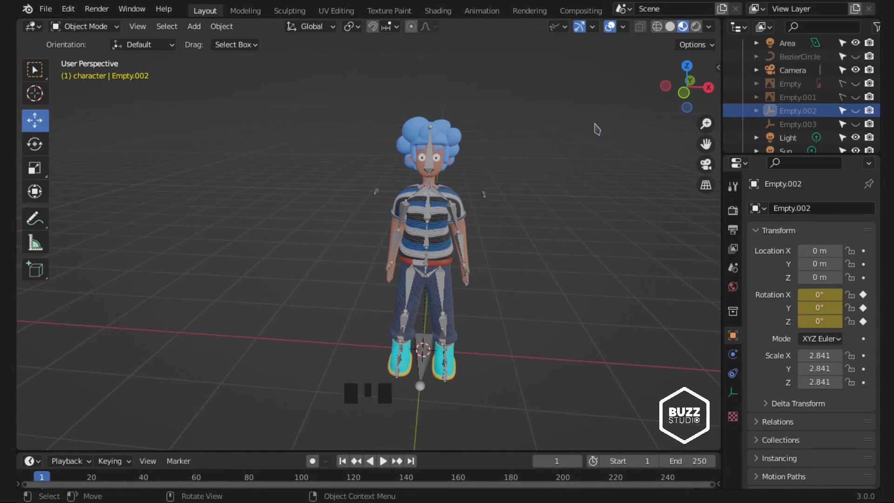
# - Play the character's animation, view it through the camera and hide the viewport overlays
pyautogui.press('space')
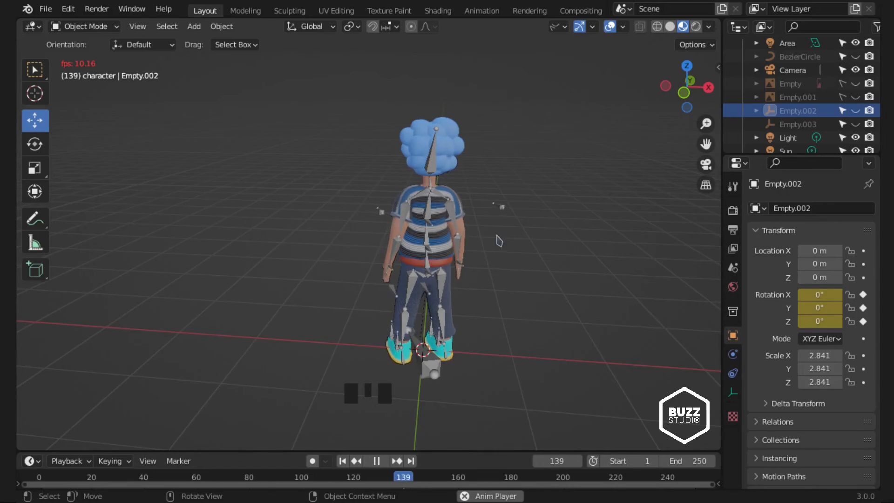
pyautogui.moveTo(504, 239); pyautogui.dragTo(439, 267, button='middle')
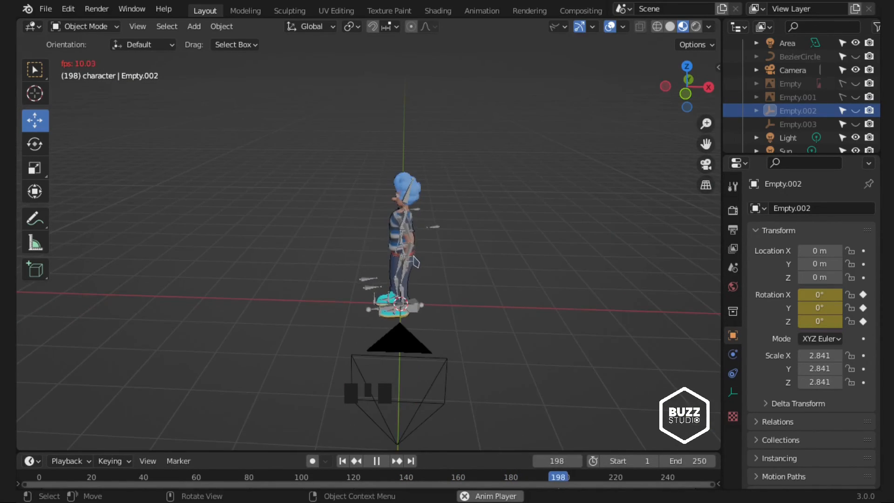
pyautogui.press('KP_0')
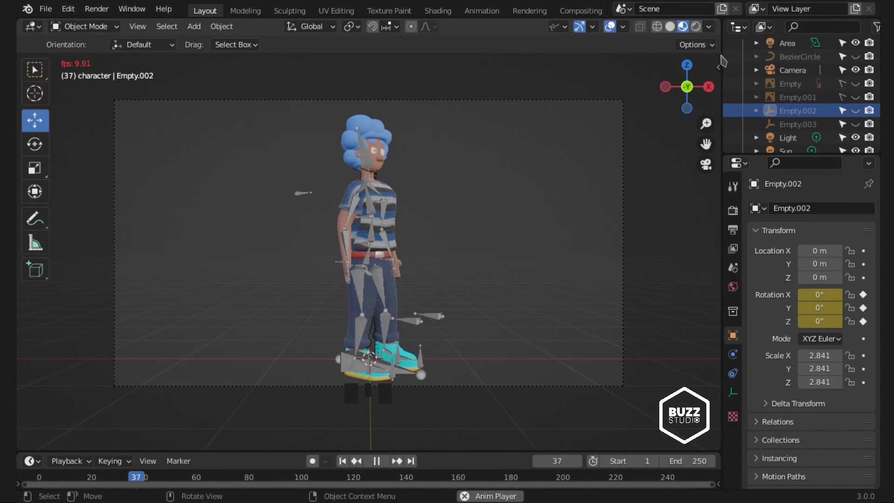
pyautogui.click(611, 27)
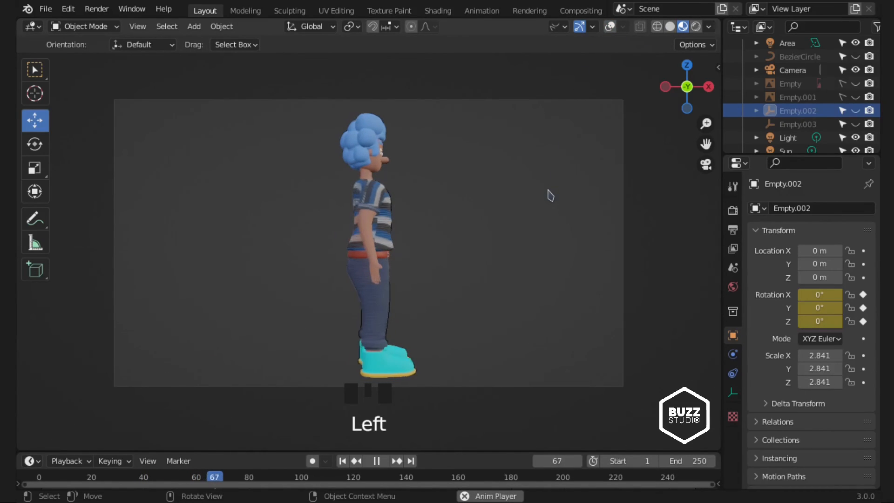